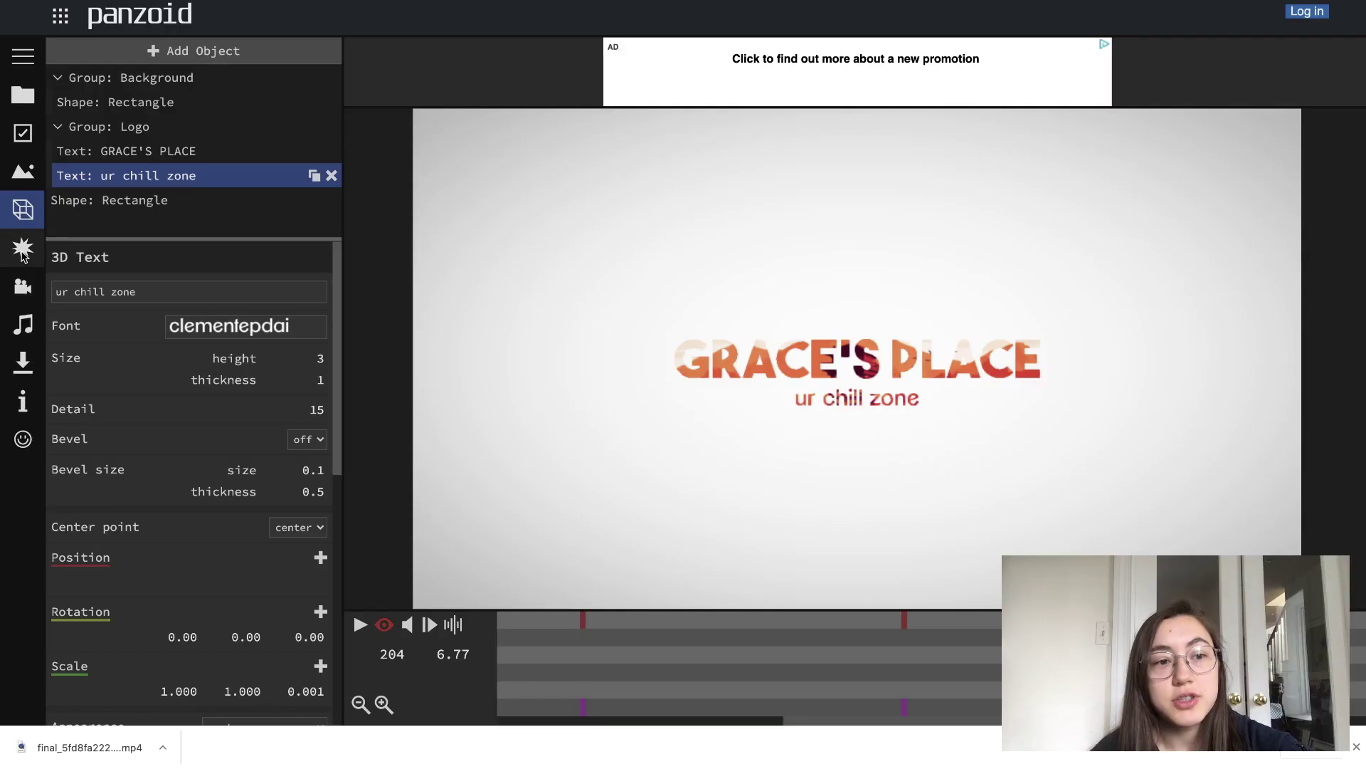
Play the Panzoid 3D text intro reading GRACE'S PLACE and ur chill zone.
{"action": "left_click", "coordinate": [361, 626]}
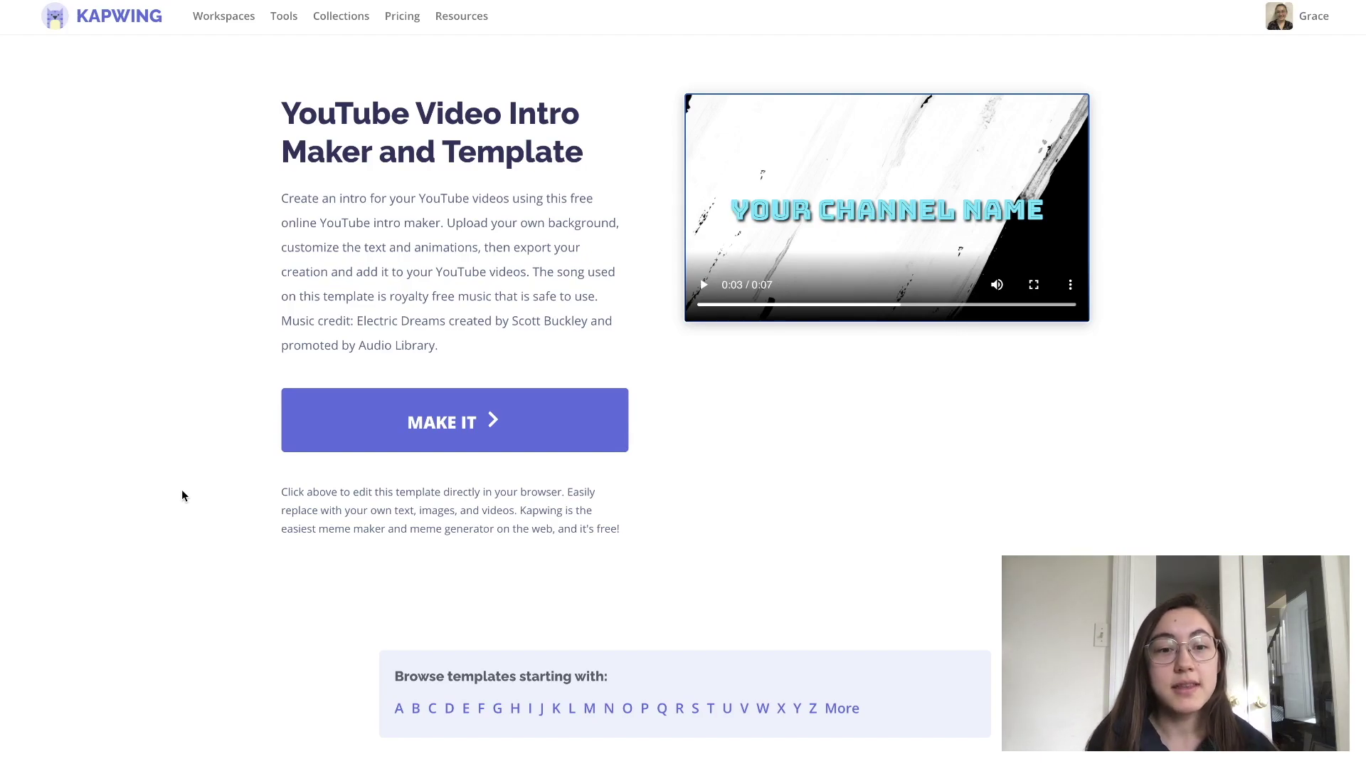
Open the 'YOUR CHANNEL NAME' intro template in Kapwing Studio and return to its start.
{"action": "left_click", "coordinate": [351, 427]}
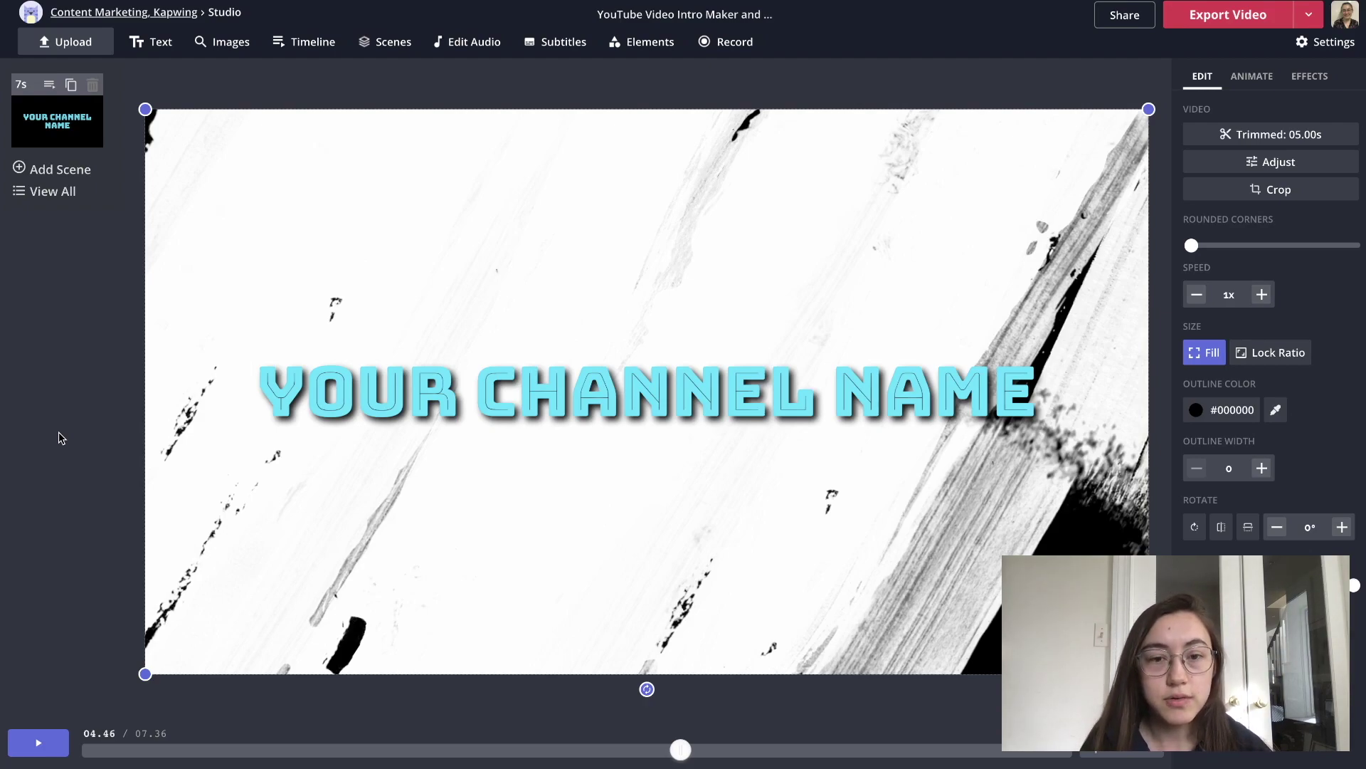
{"action": "left_click", "coordinate": [32, 745]}
Preview the template, then retype the YOUR CHANNEL NAME title as GRACE'S PLACE.
{"action": "left_click", "coordinate": [31, 745]}
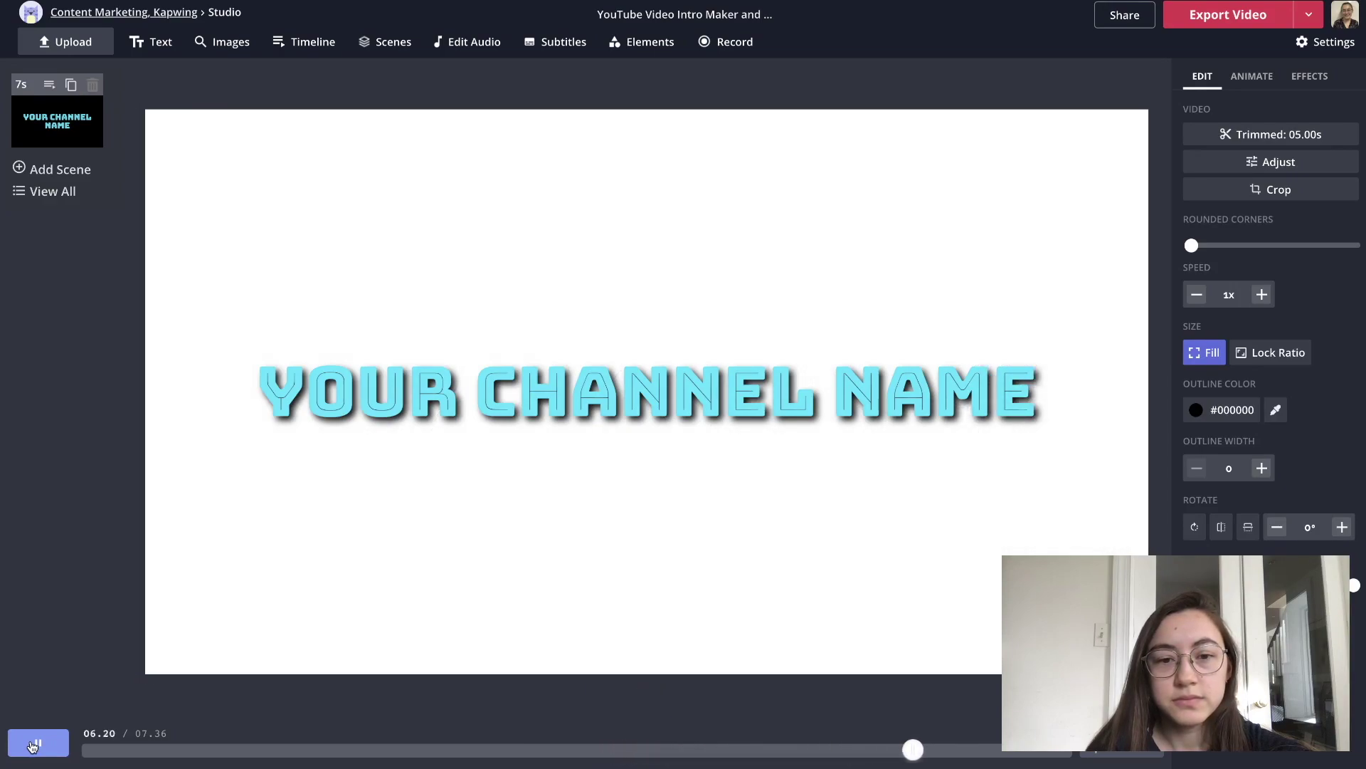
{"action": "left_click", "coordinate": [33, 745]}
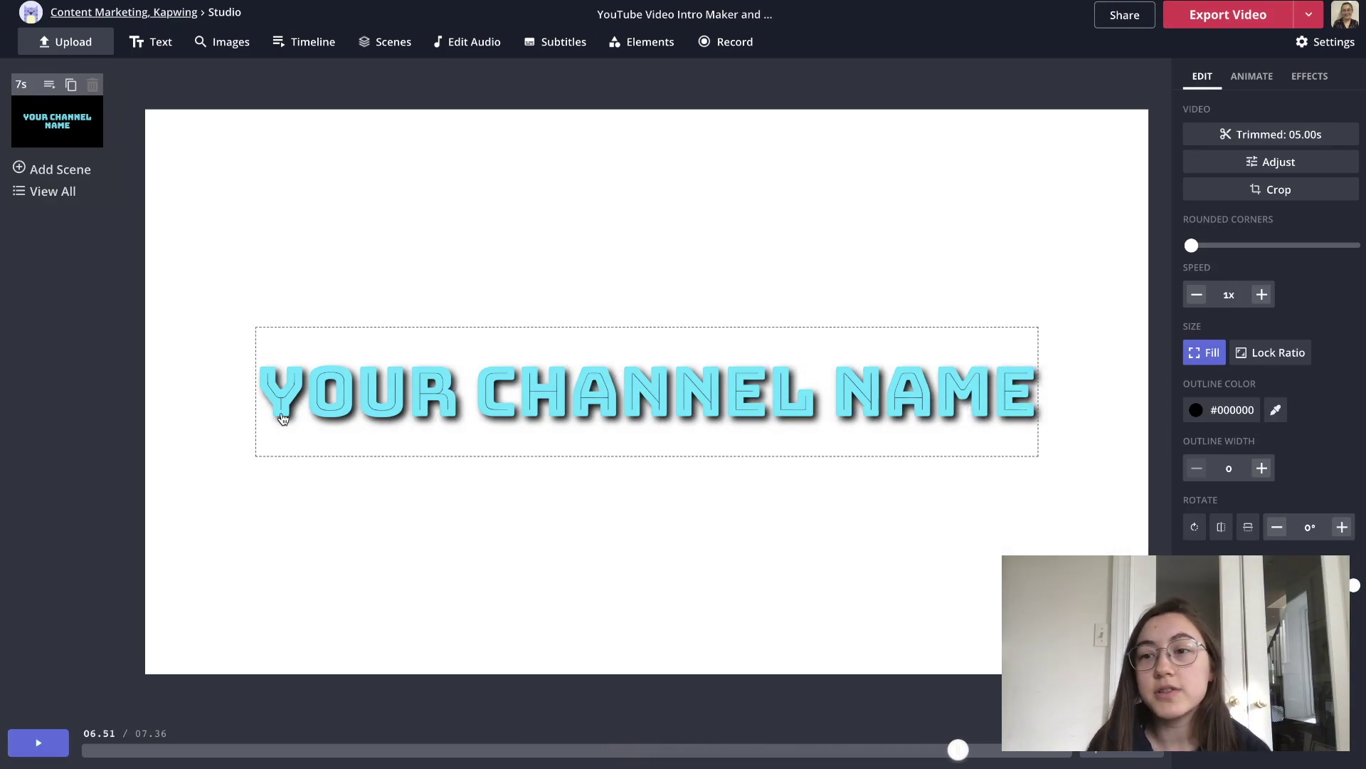
{"action": "left_click", "coordinate": [536, 425]}
{"action": "triple_click", "coordinate": [566, 381]}
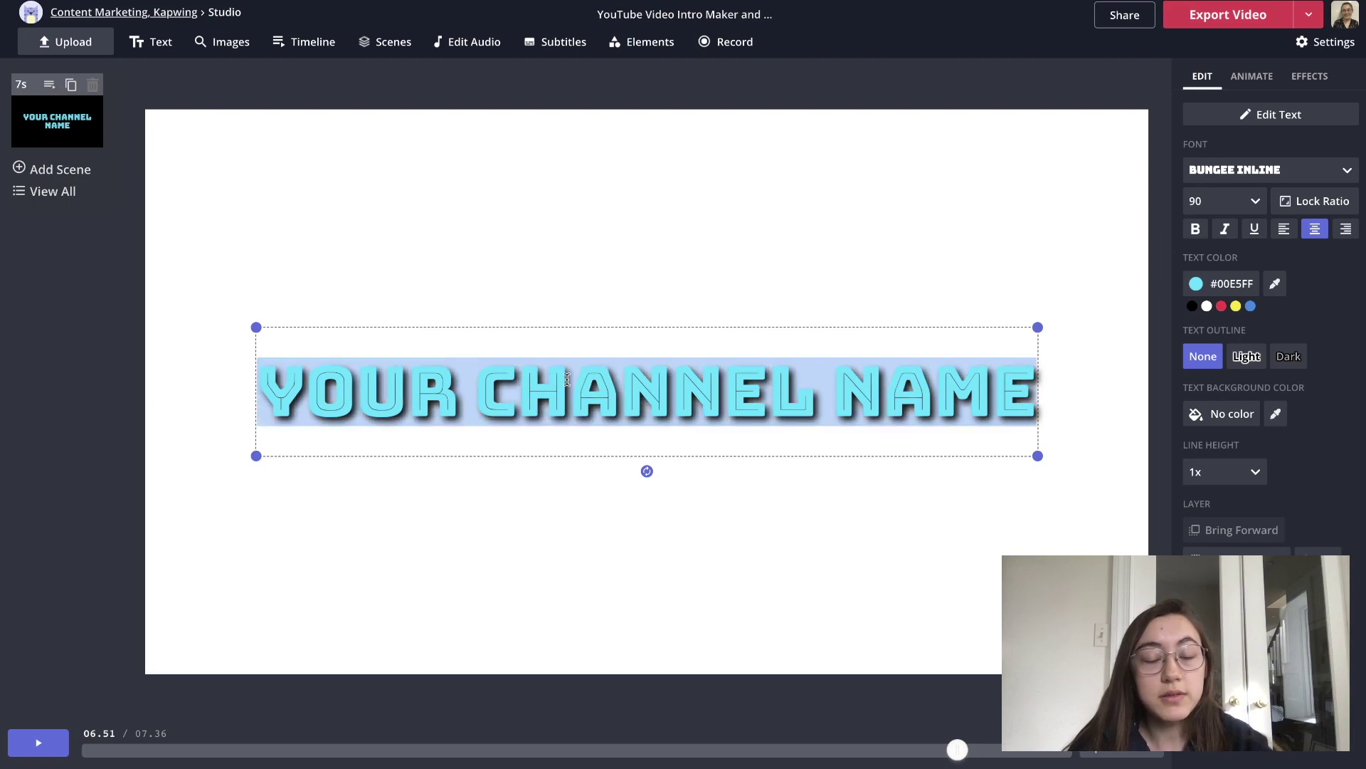
{"action": "type", "text": "GRAC"}
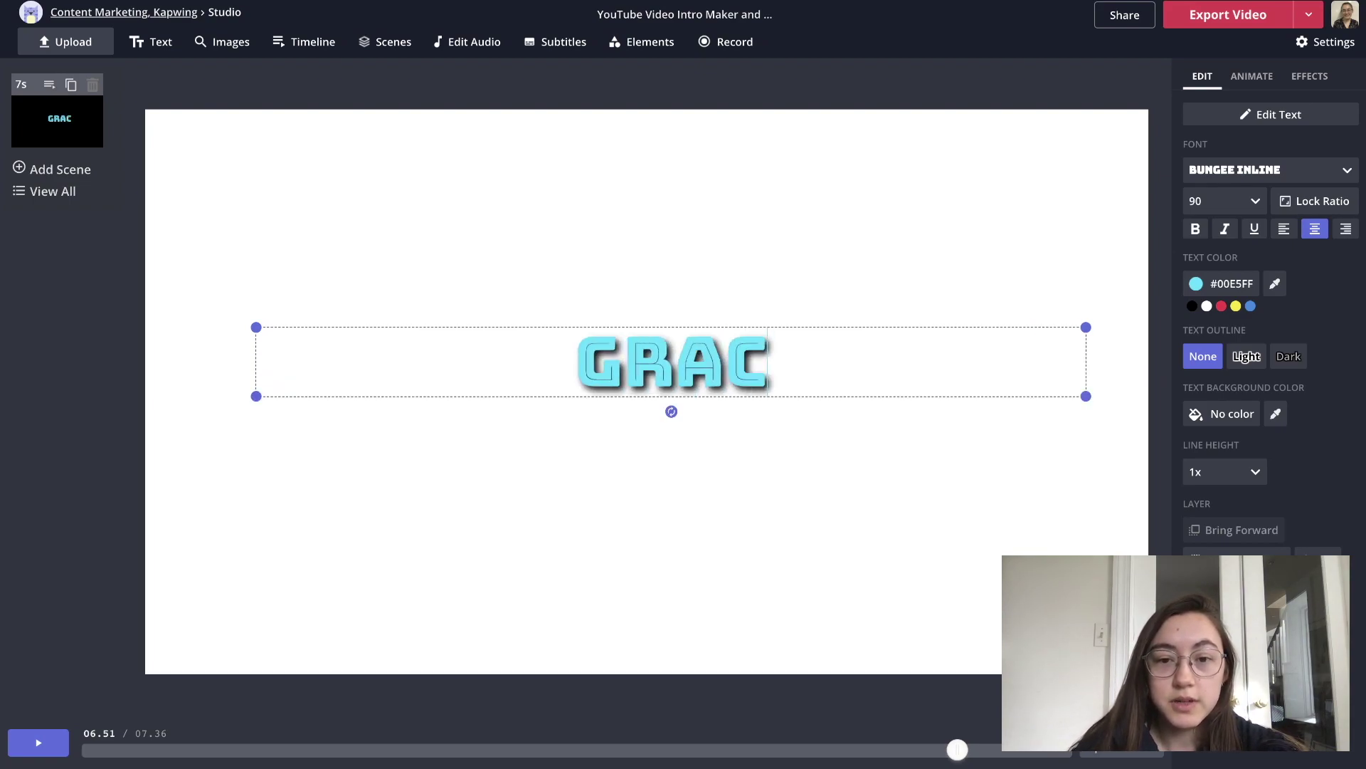
{"action": "type", "text": "E'S PLACE"}
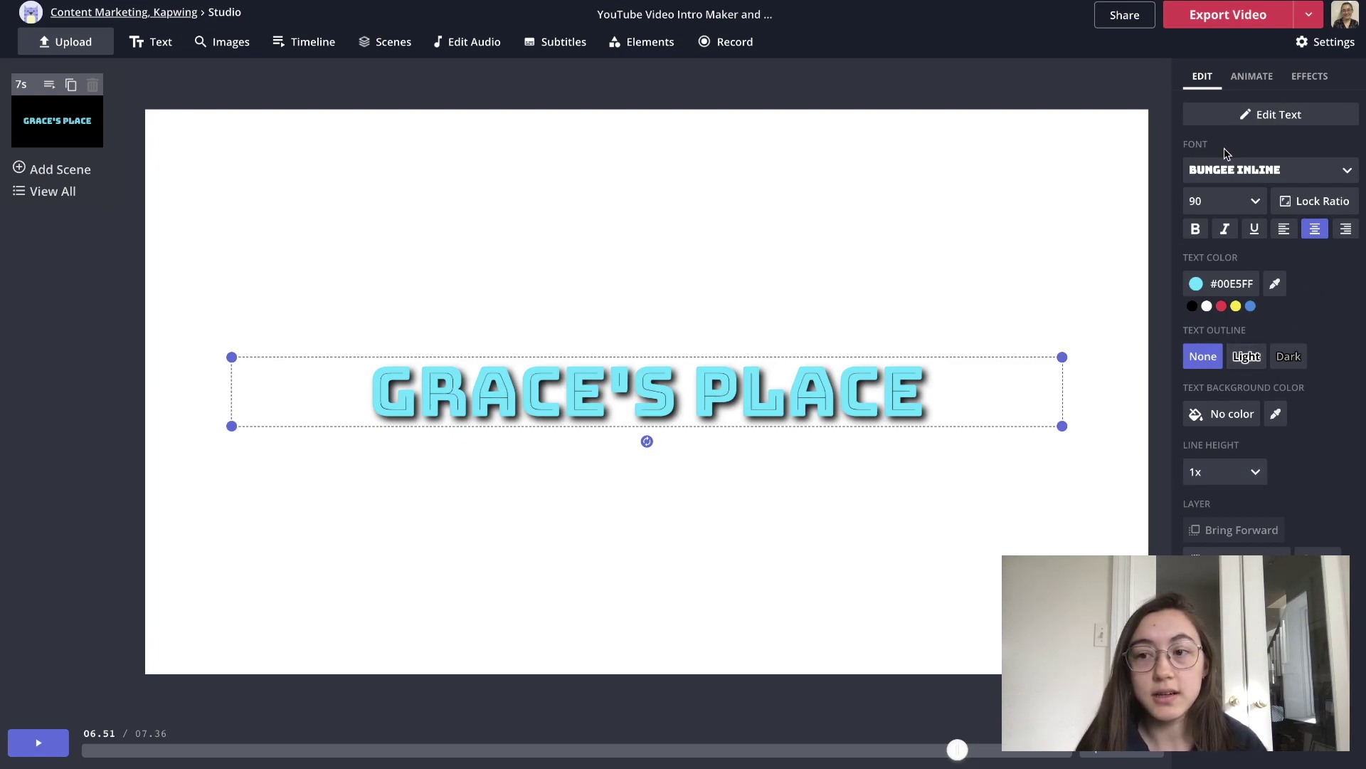
{"action": "left_click", "coordinate": [1236, 184]}
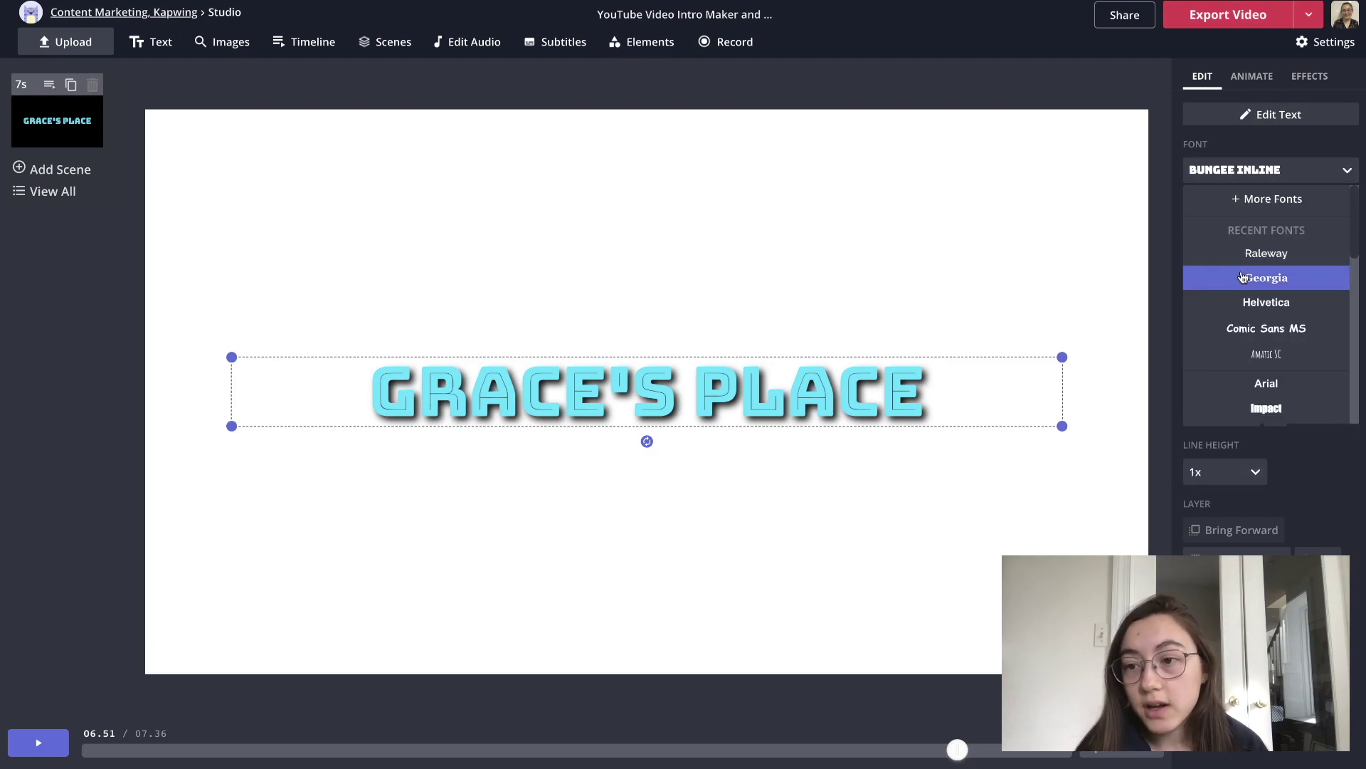
Set the title font to Fredoka One and scrub the intro between 2.8 and 5.1 seconds to check it.
{"action": "left_click", "coordinate": [1309, 76]}
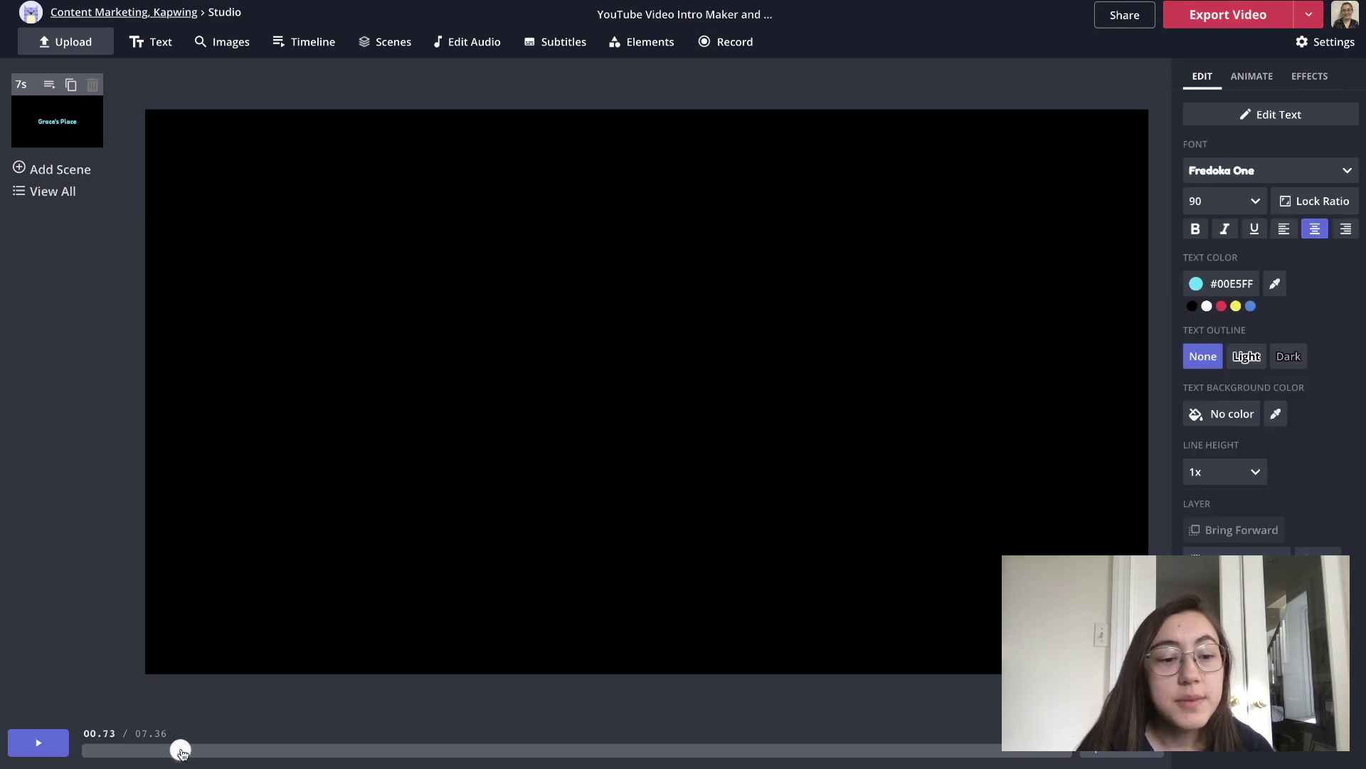
{"action": "left_click_drag", "start_coordinate": [325, 749], "coordinate": [489, 749]}
{"action": "left_click", "coordinate": [557, 749]}
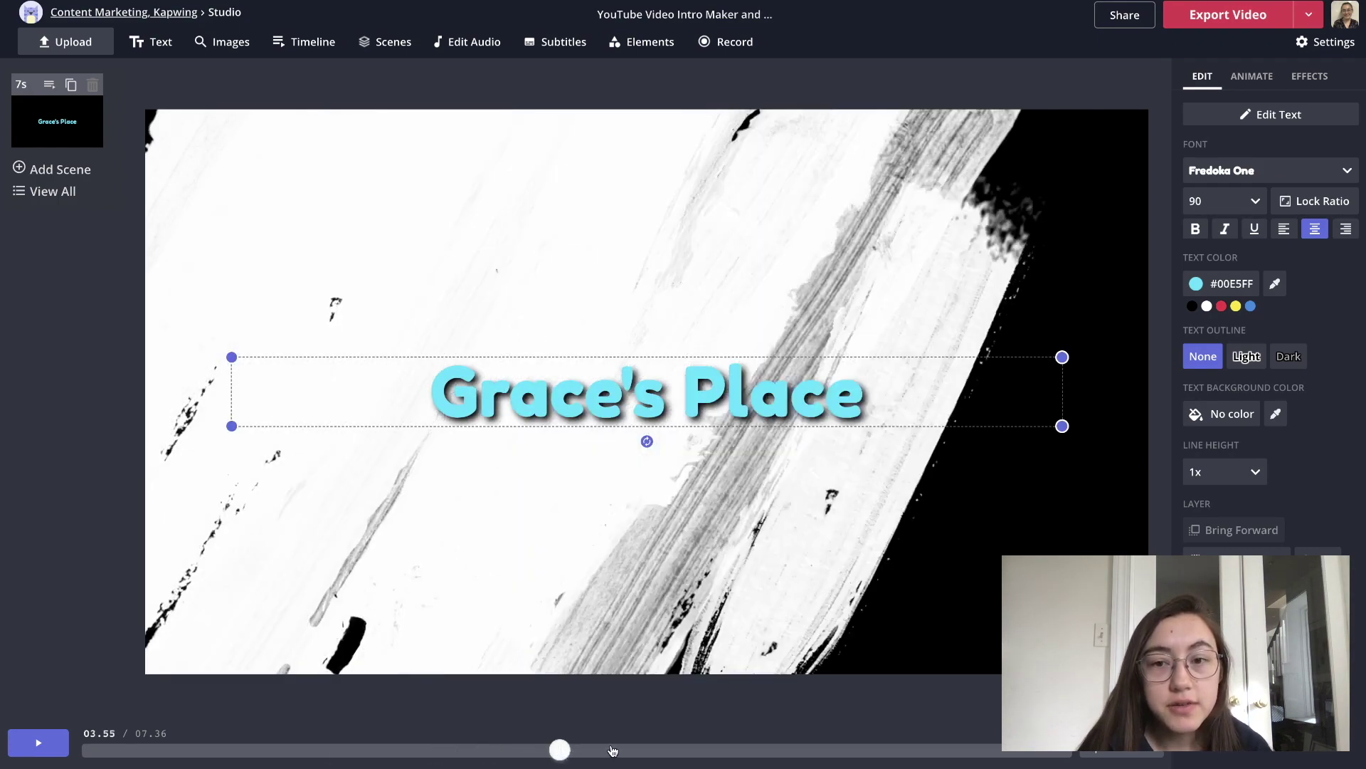
{"action": "left_click", "coordinate": [611, 749]}
{"action": "left_click", "coordinate": [696, 649]}
{"action": "left_click", "coordinate": [641, 750]}
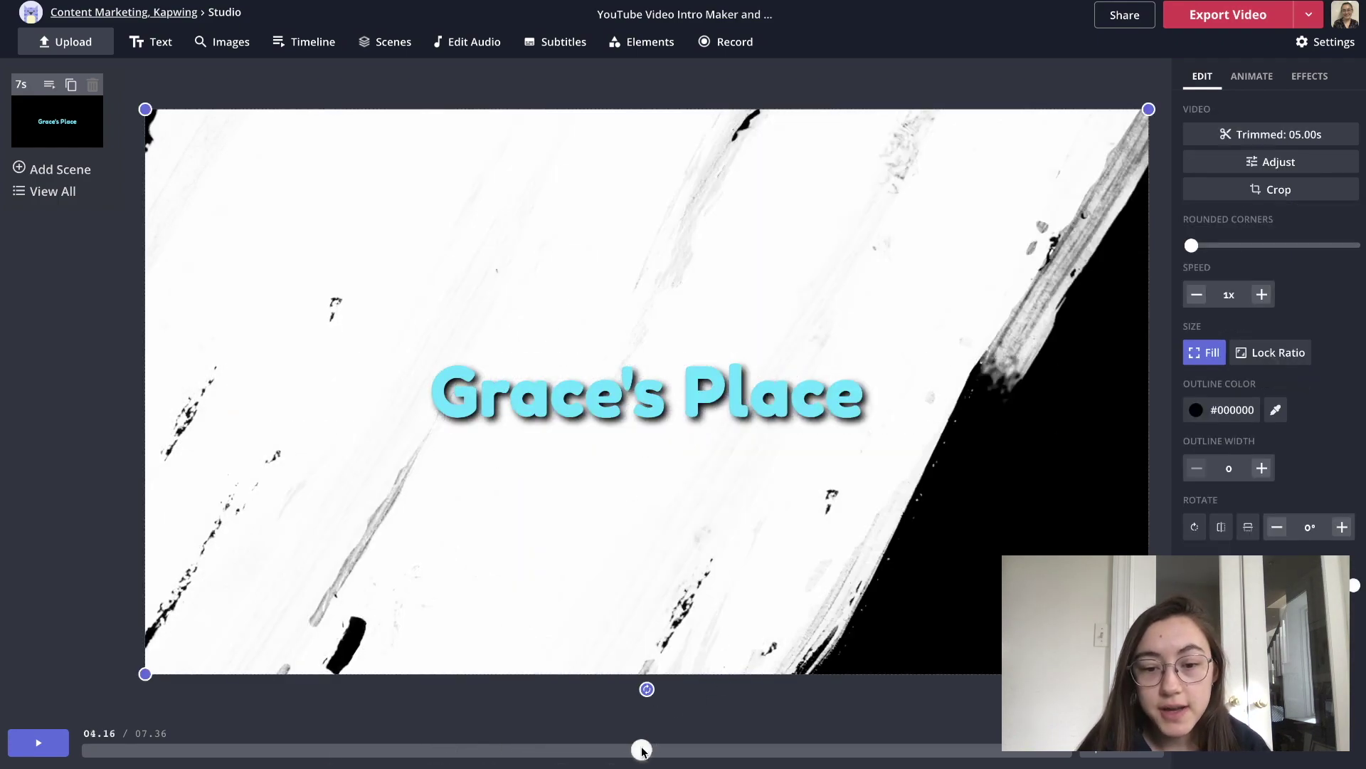
{"action": "left_click", "coordinate": [705, 751]}
{"action": "left_click", "coordinate": [768, 750]}
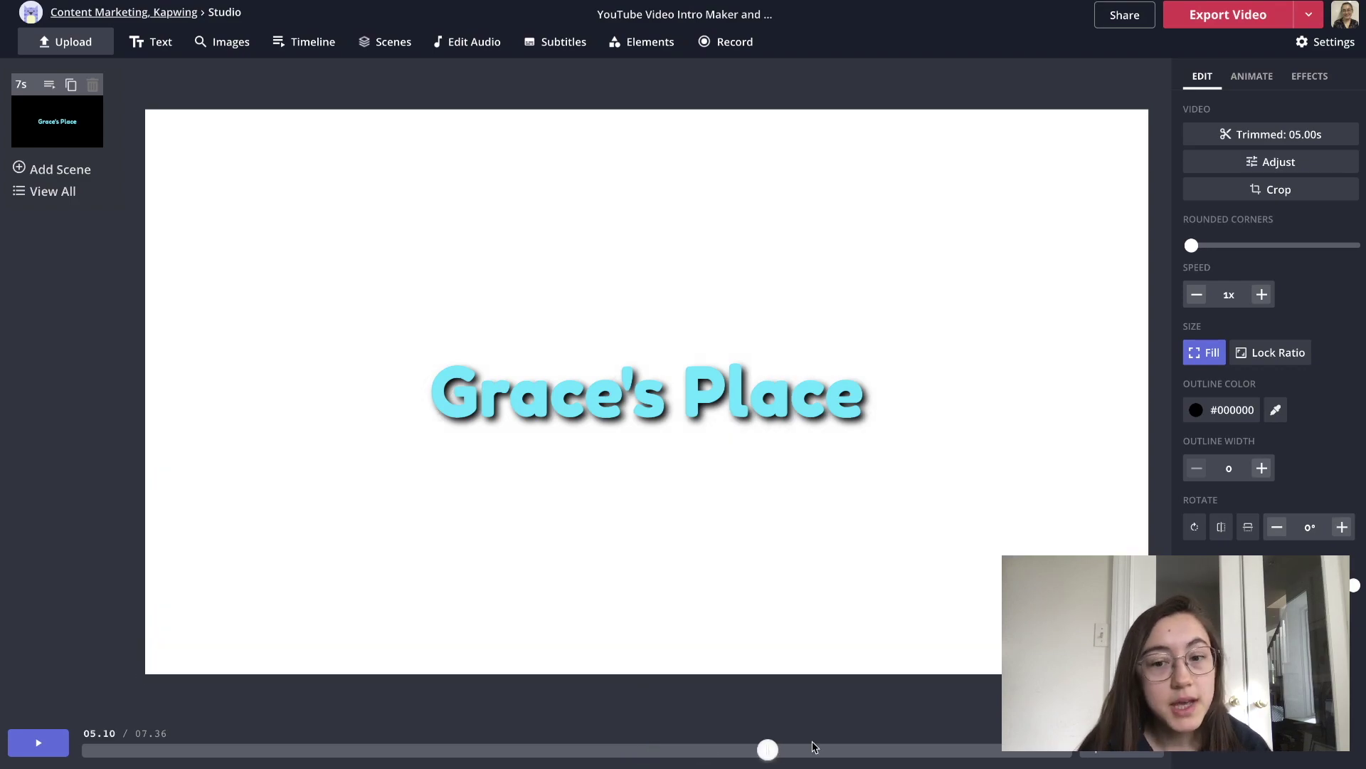
{"action": "left_click", "coordinate": [514, 754]}
{"action": "left_click", "coordinate": [458, 754]}
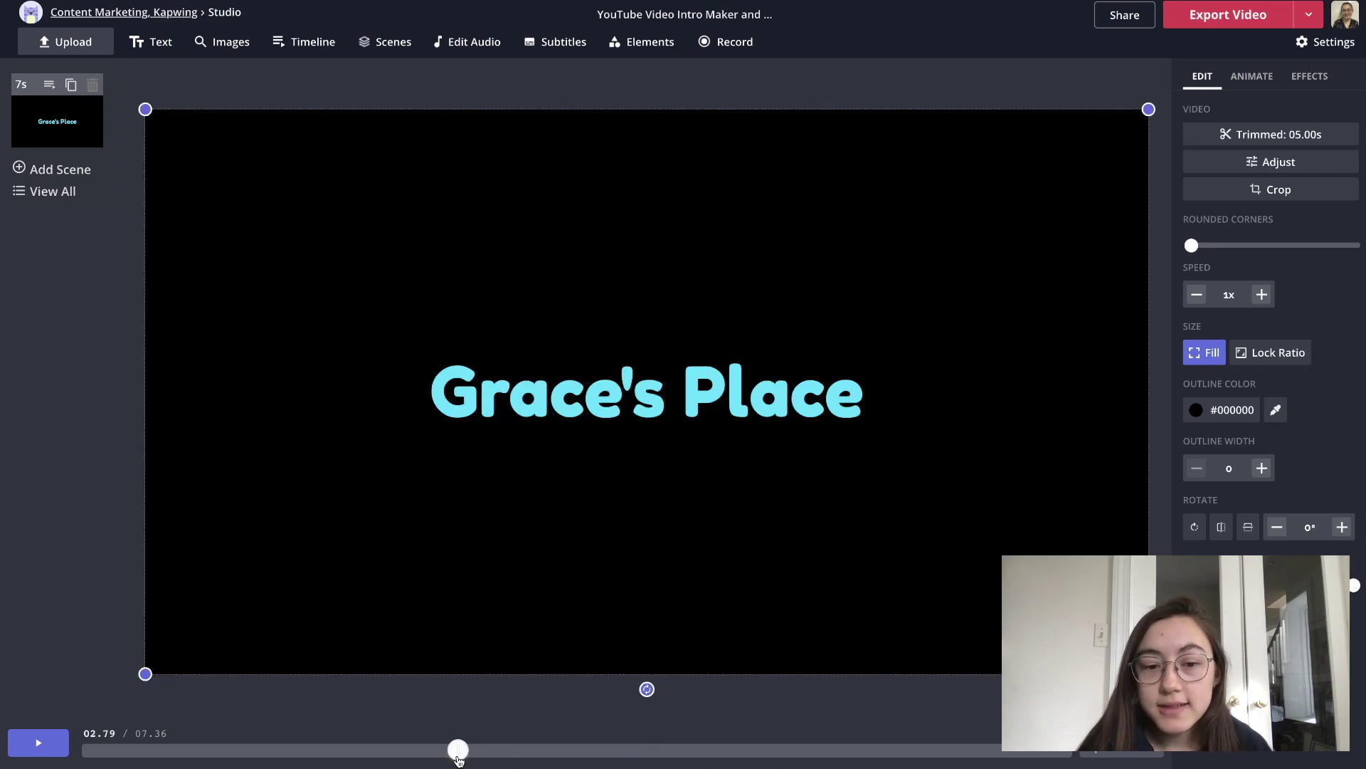
{"action": "left_click", "coordinate": [530, 753]}
{"action": "left_click", "coordinate": [577, 751]}
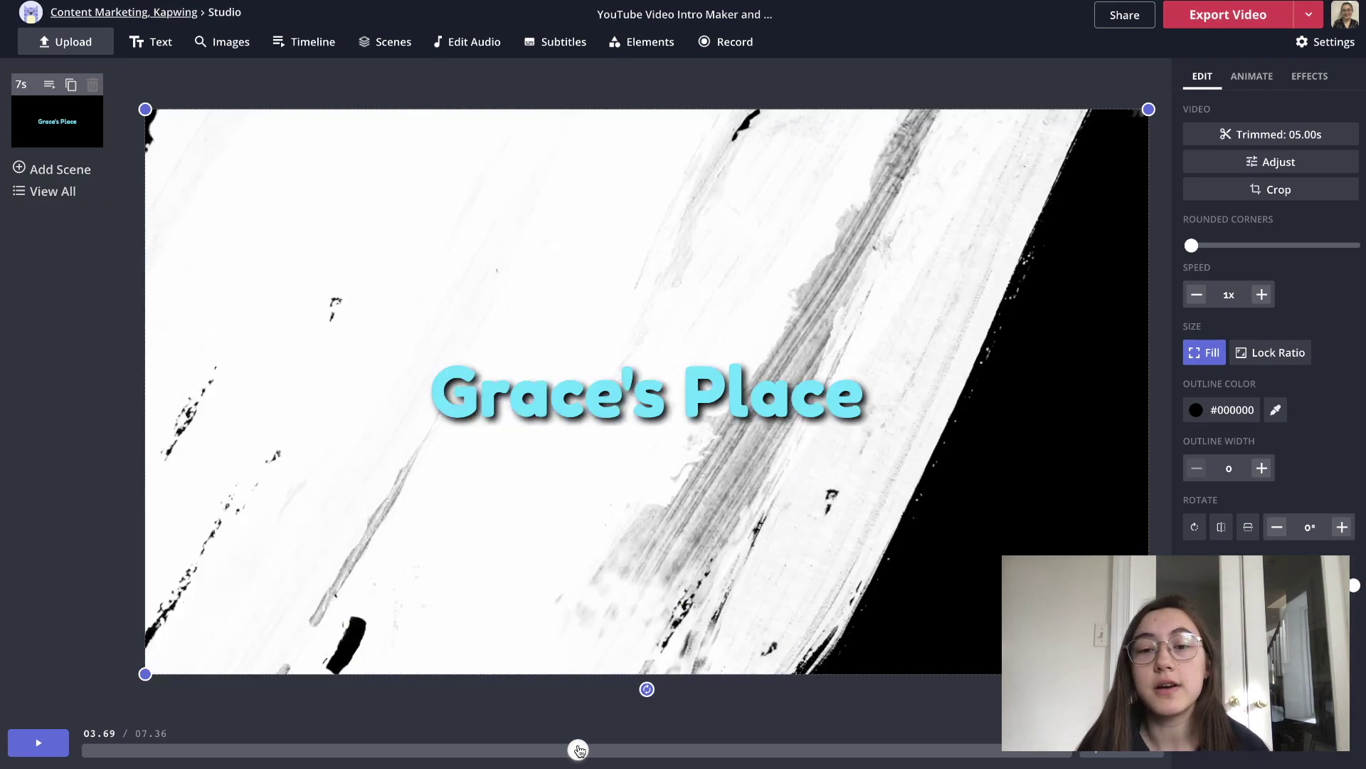
{"action": "left_click", "coordinate": [607, 751]}
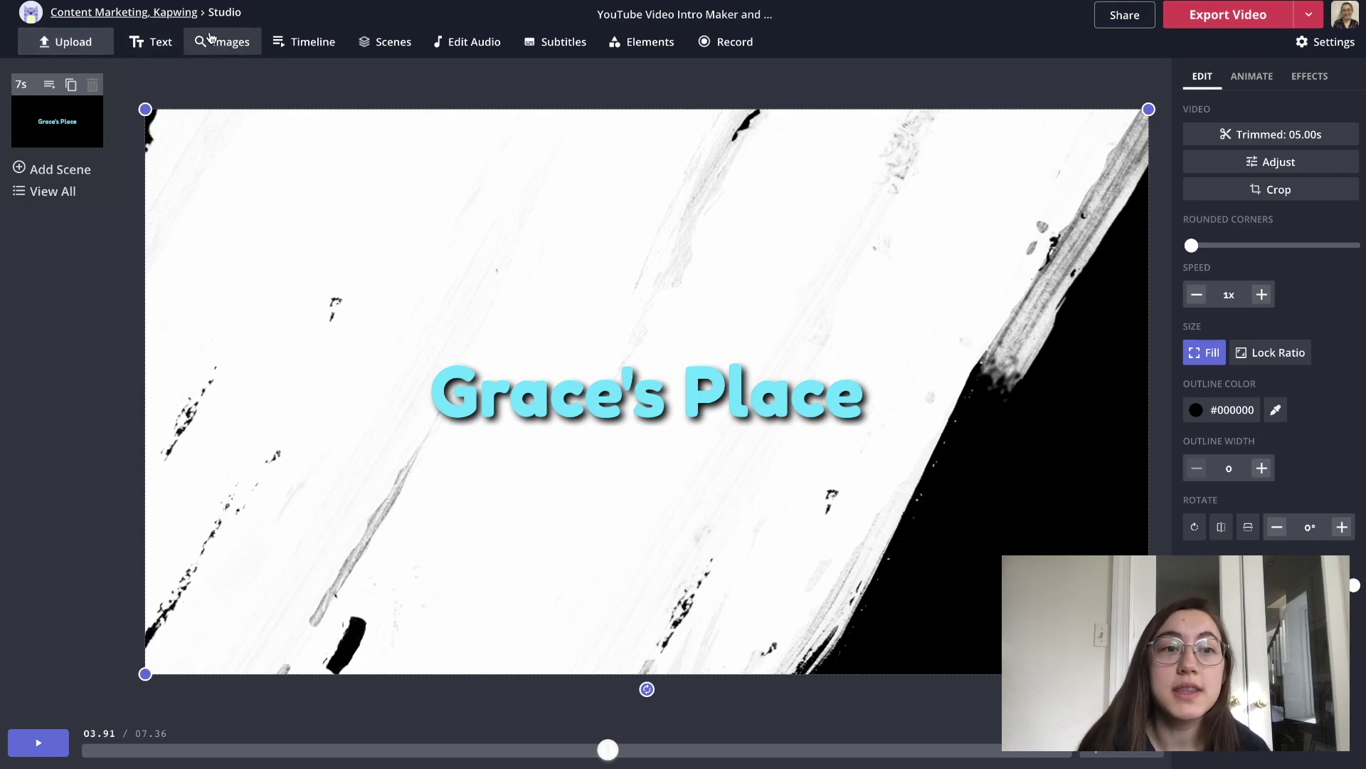
Close the image picker without adding anything, then select the Grace's Place title.
{"action": "left_click", "coordinate": [228, 44]}
{"action": "left_click", "coordinate": [276, 183]}
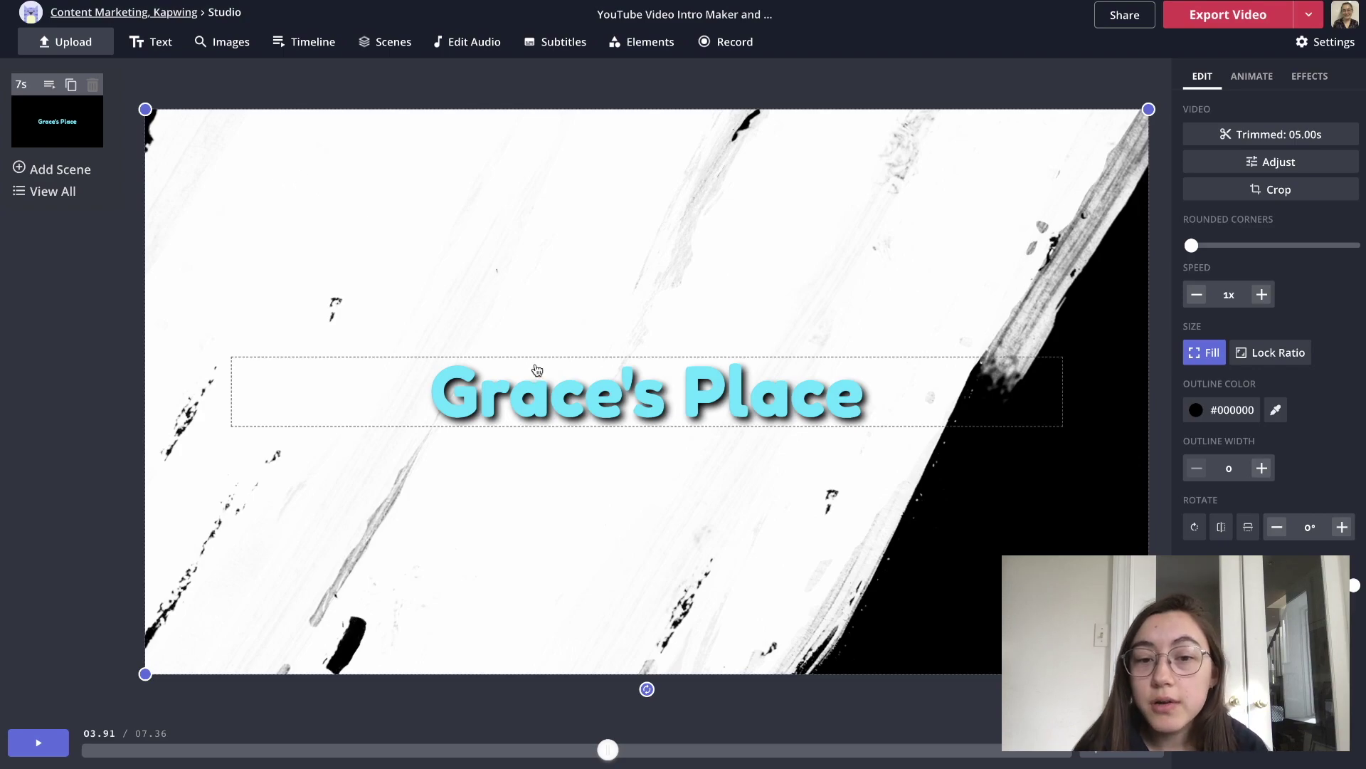
{"action": "left_click_drag", "start_coordinate": [632, 425], "coordinate": [565, 414]}
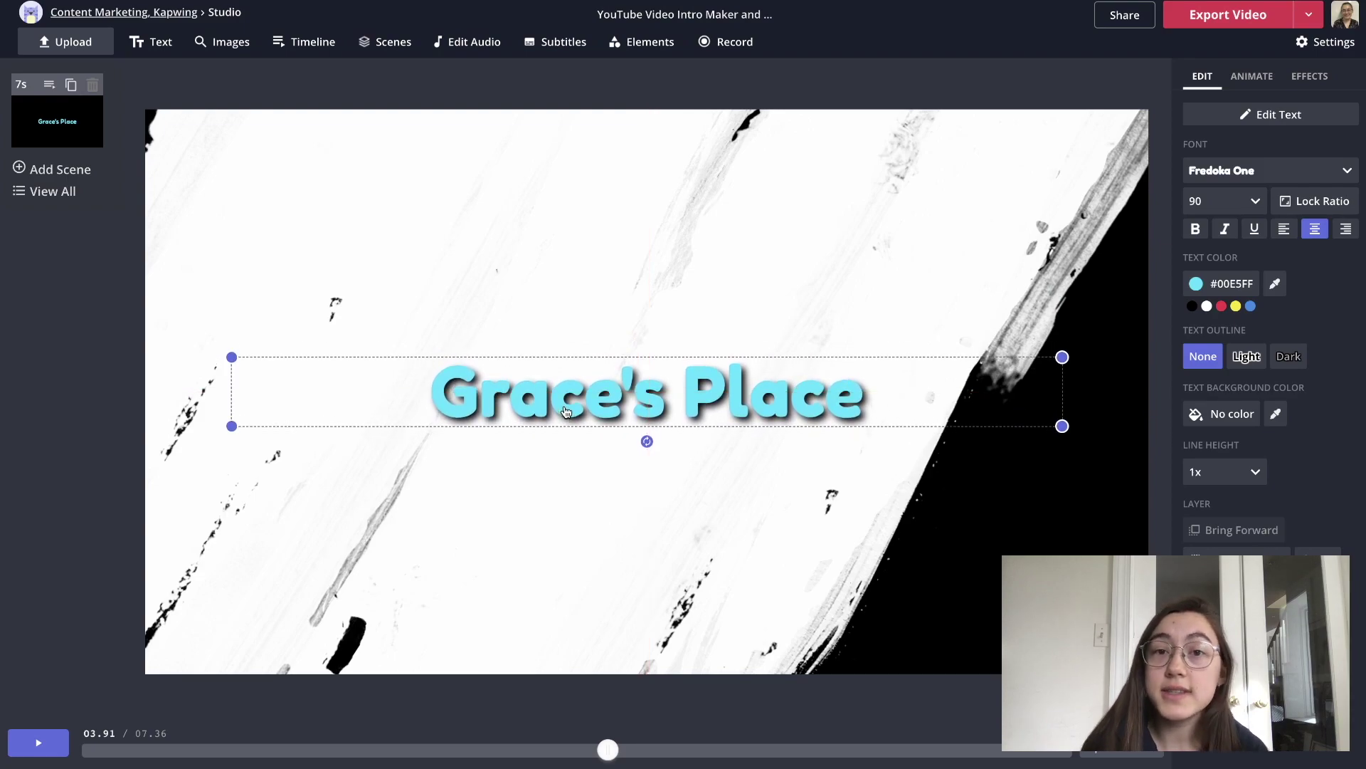
{"action": "left_click", "coordinate": [467, 50]}
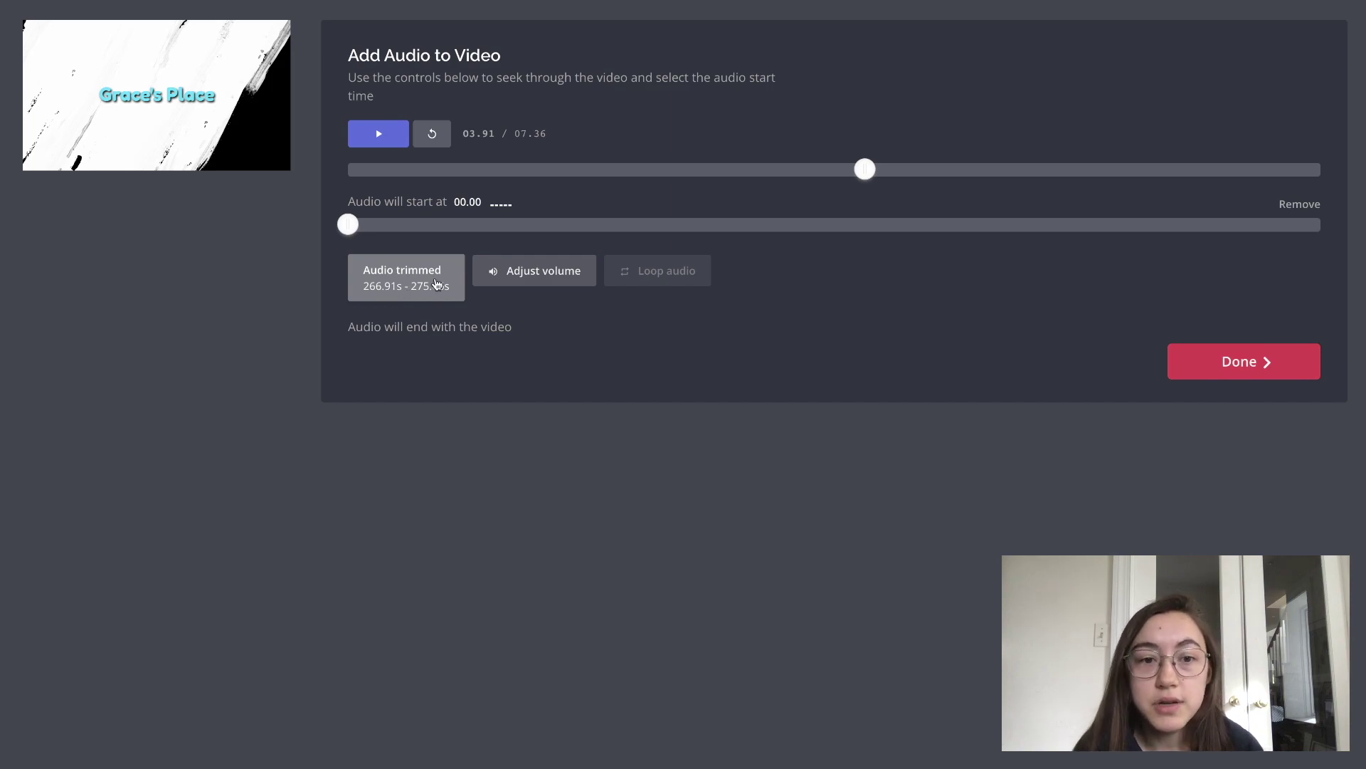
{"action": "left_click", "coordinate": [411, 288]}
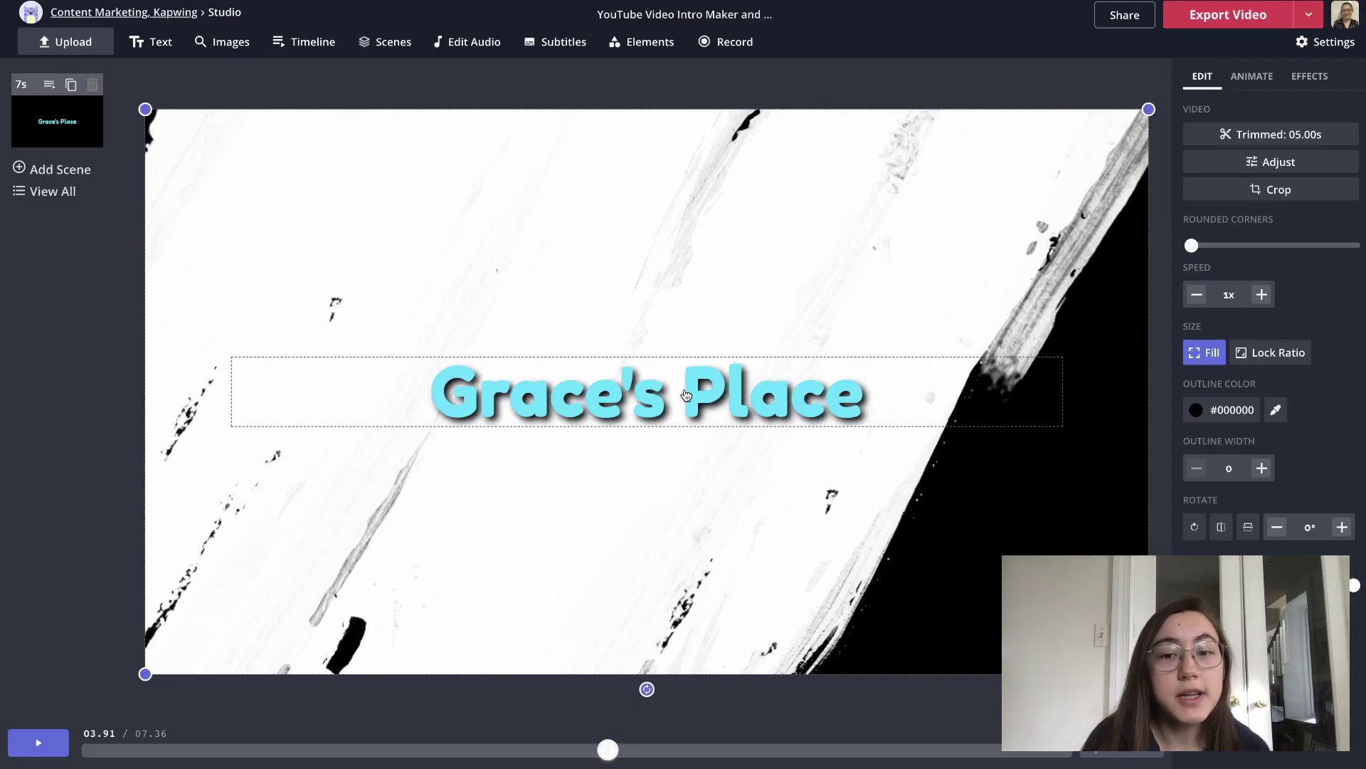
{"action": "left_click", "coordinate": [725, 397]}
{"action": "left_click", "coordinate": [221, 751]}
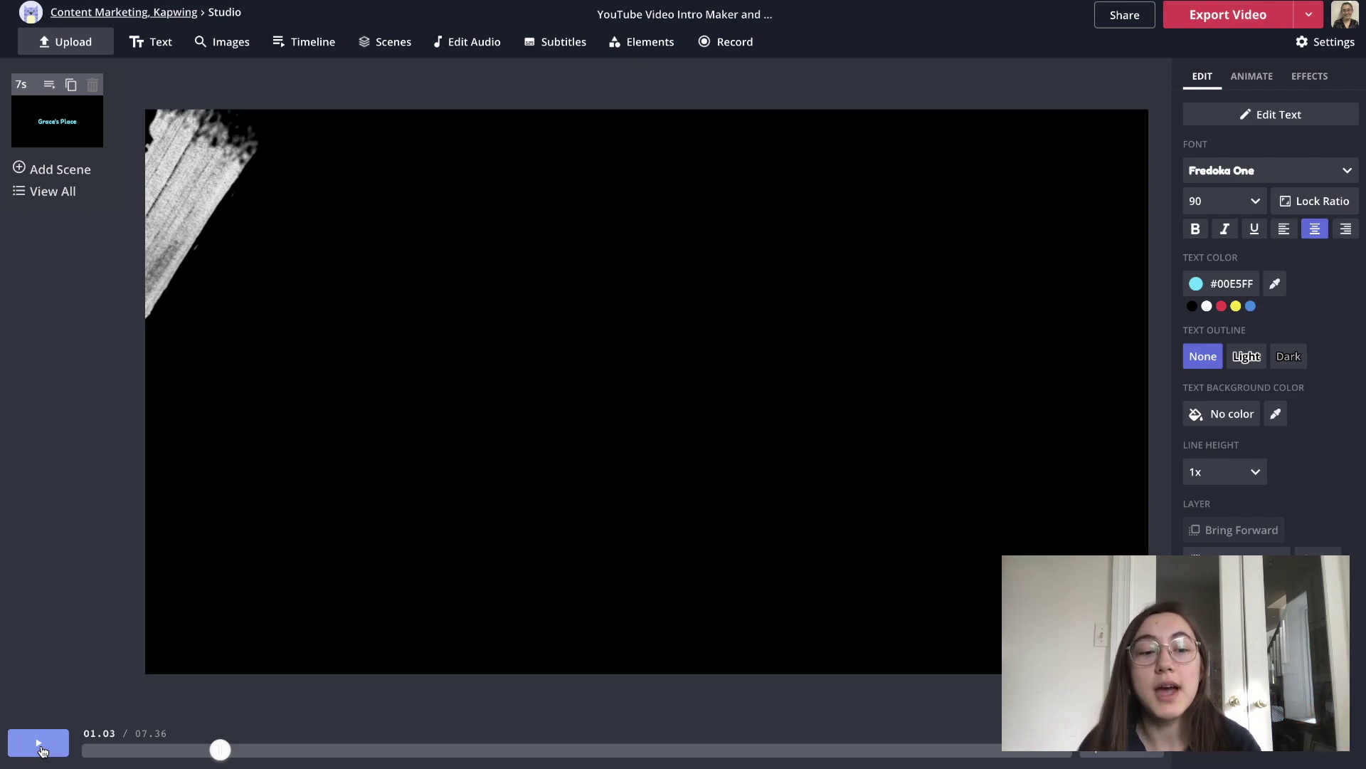
{"action": "left_click", "coordinate": [42, 751]}
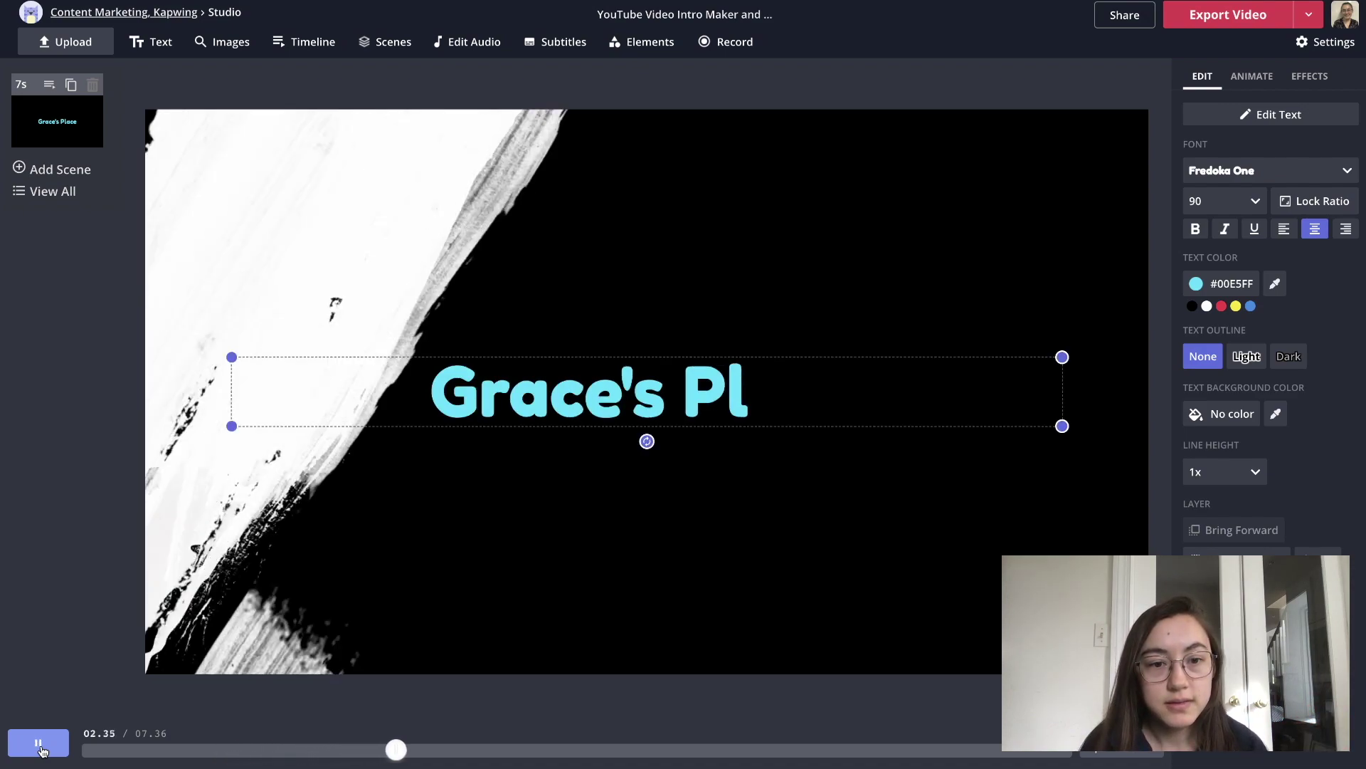
{"action": "left_click", "coordinate": [43, 751]}
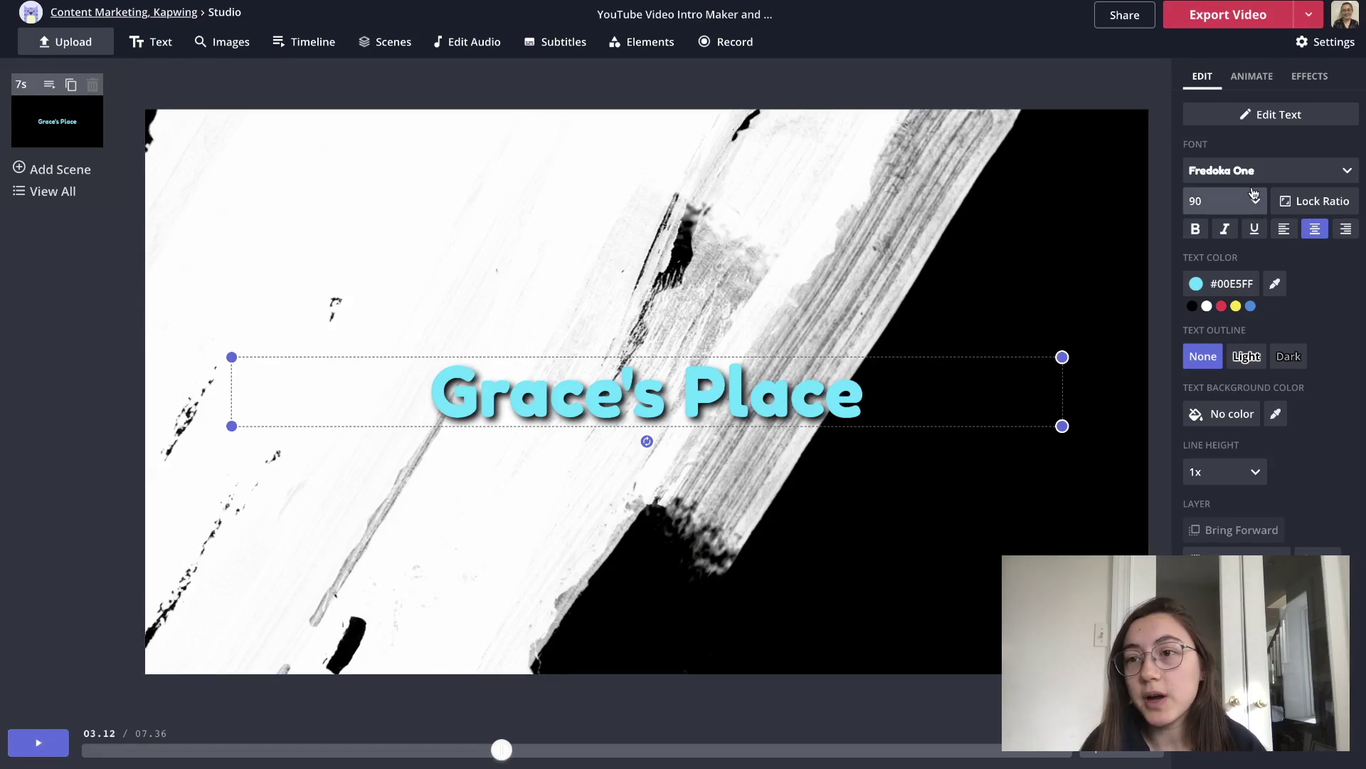
{"action": "left_click", "coordinate": [1255, 87]}
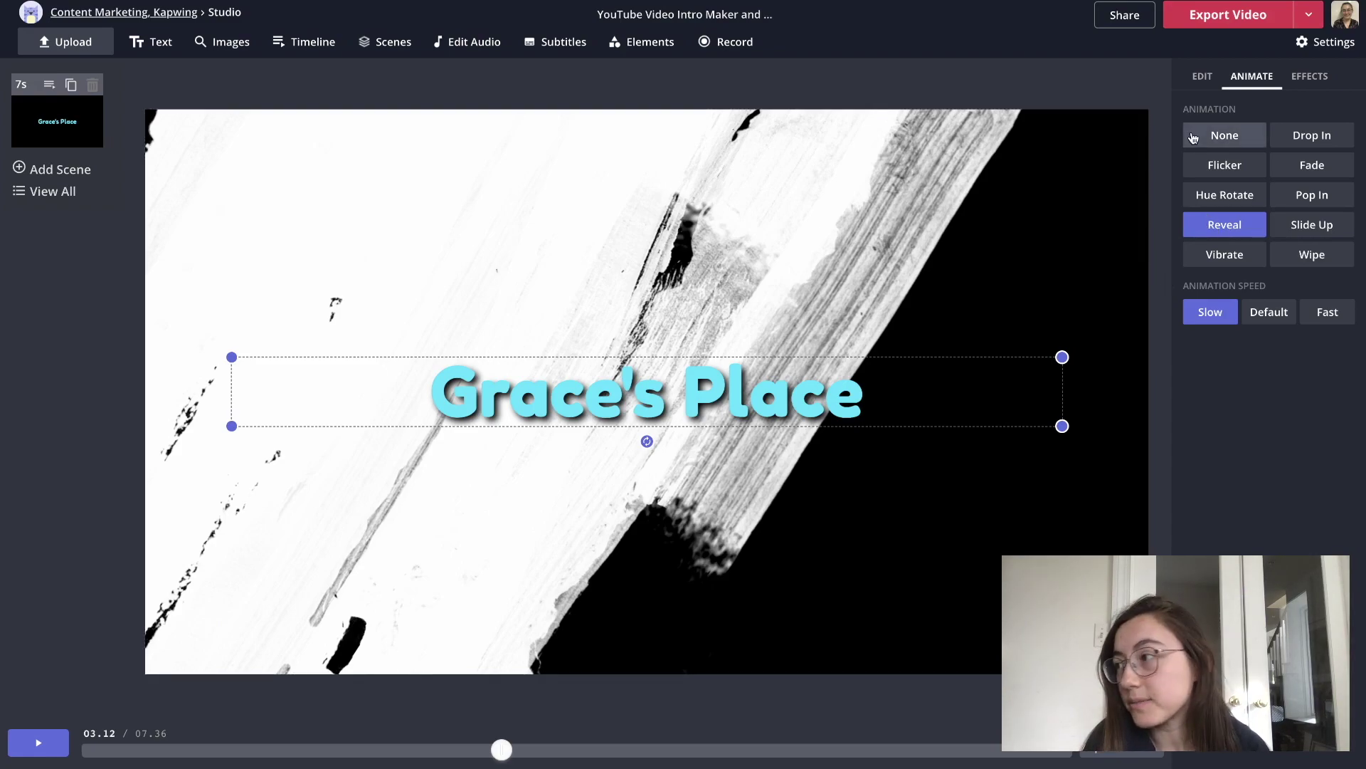
{"action": "key", "text": "space"}
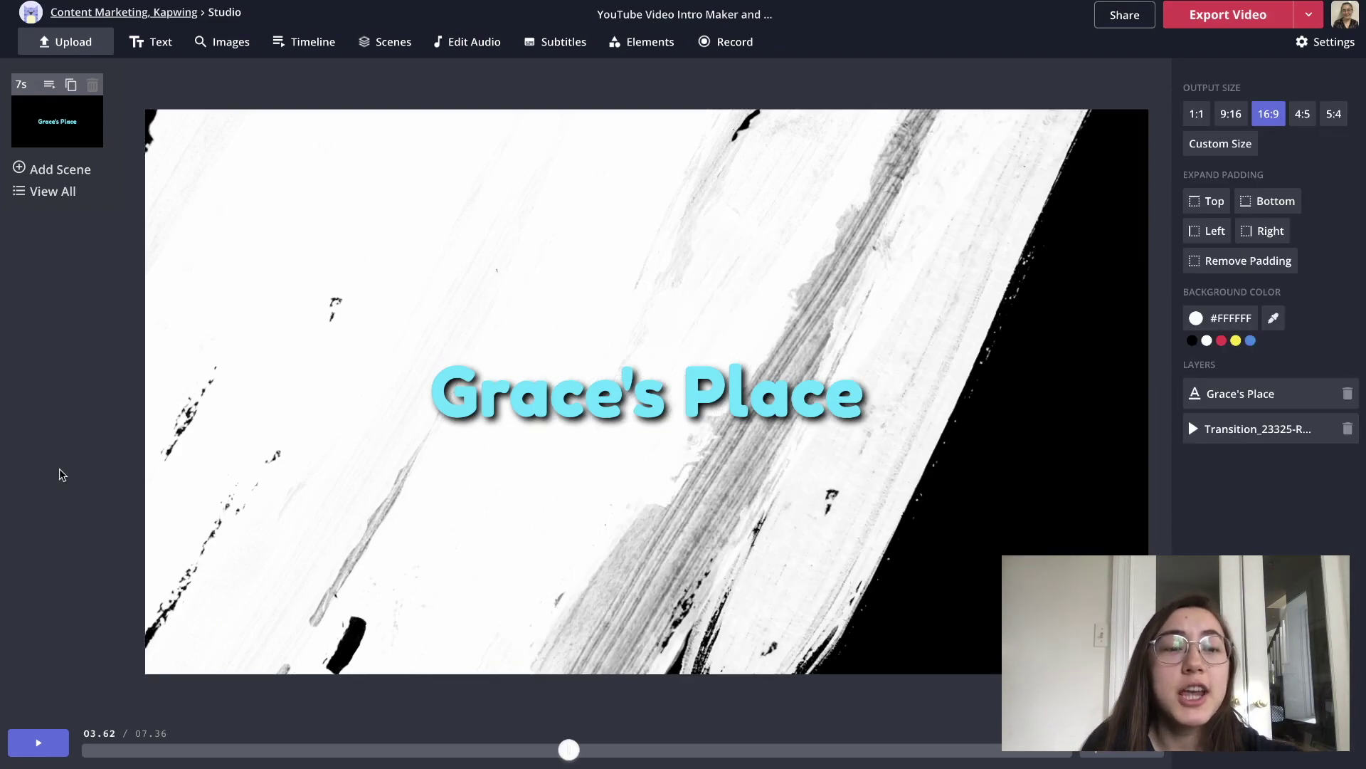
{"action": "left_click", "coordinate": [292, 41]}
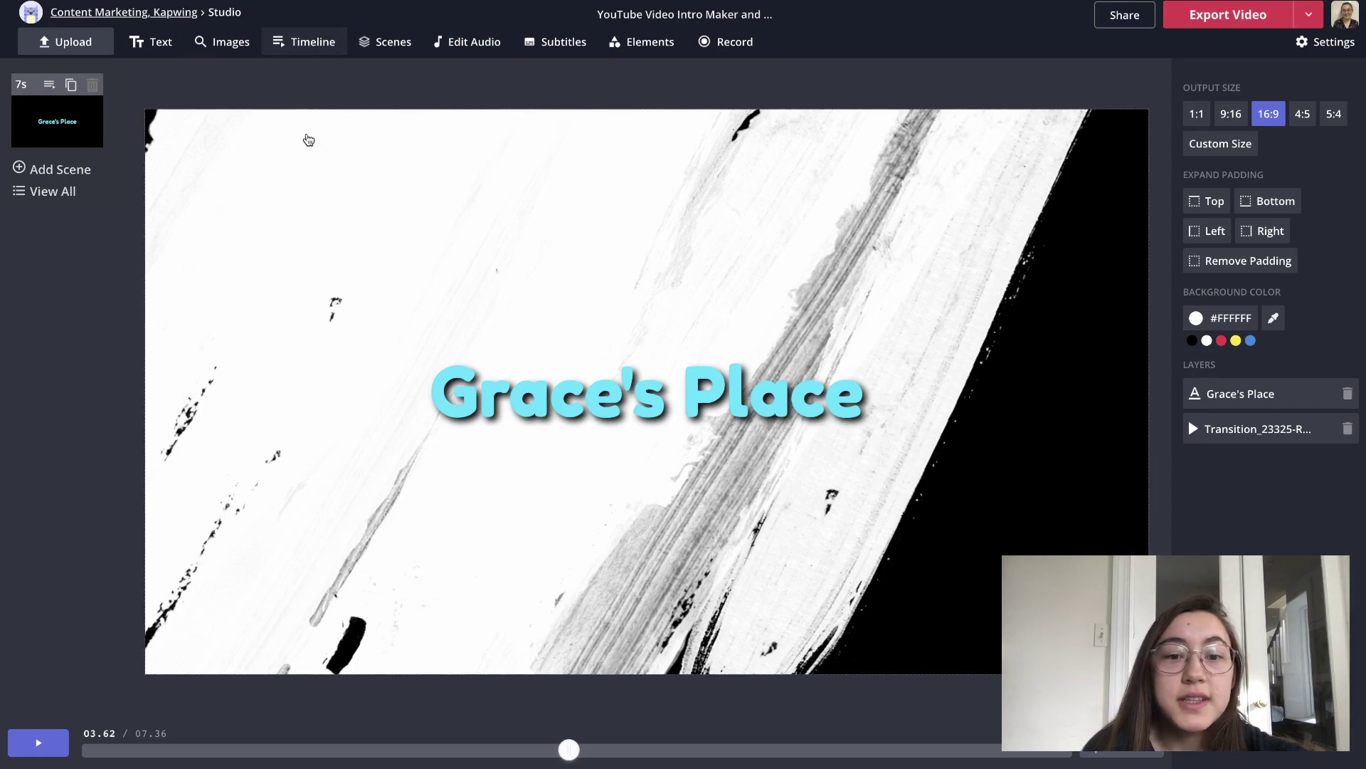
{"action": "left_click", "coordinate": [486, 397]}
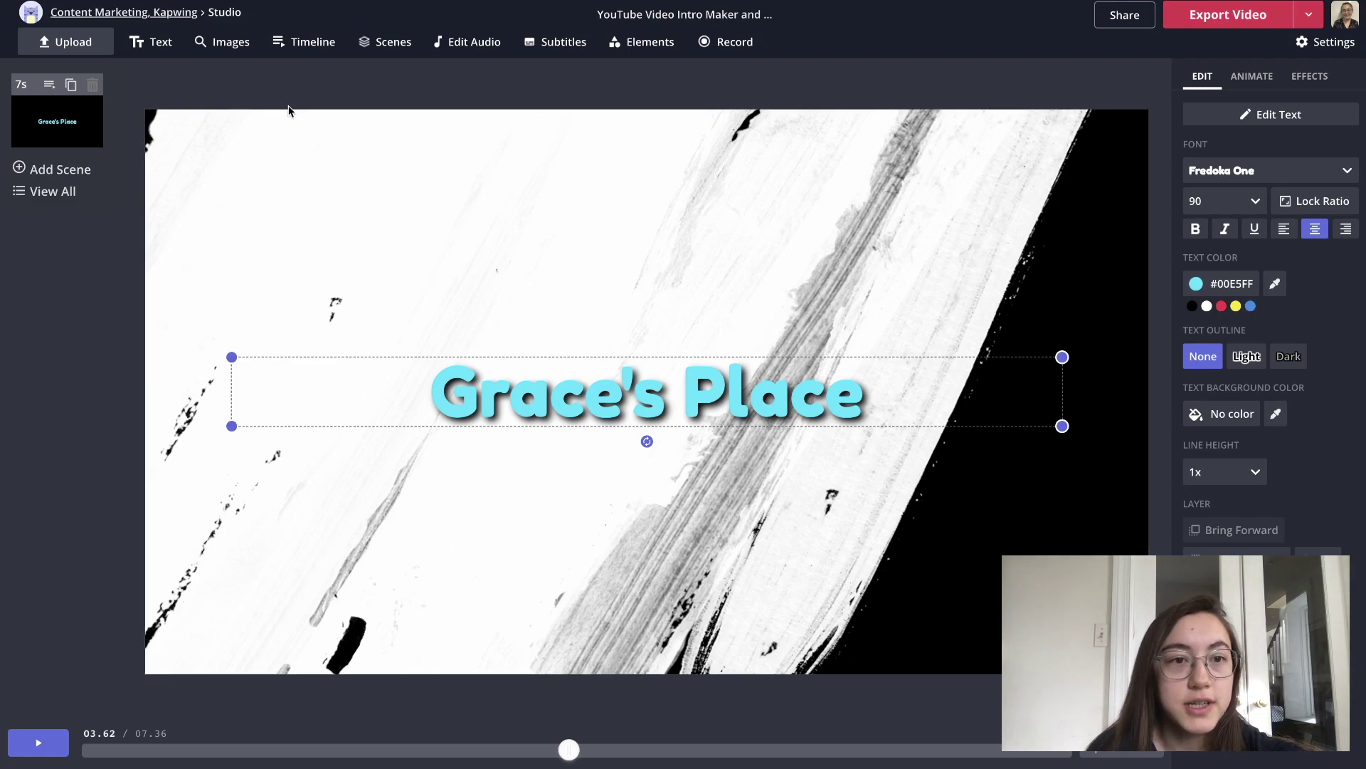
Shift the Grace's Place text layer to start at 00:00.27 and export the intro video.
{"action": "left_click", "coordinate": [311, 47]}
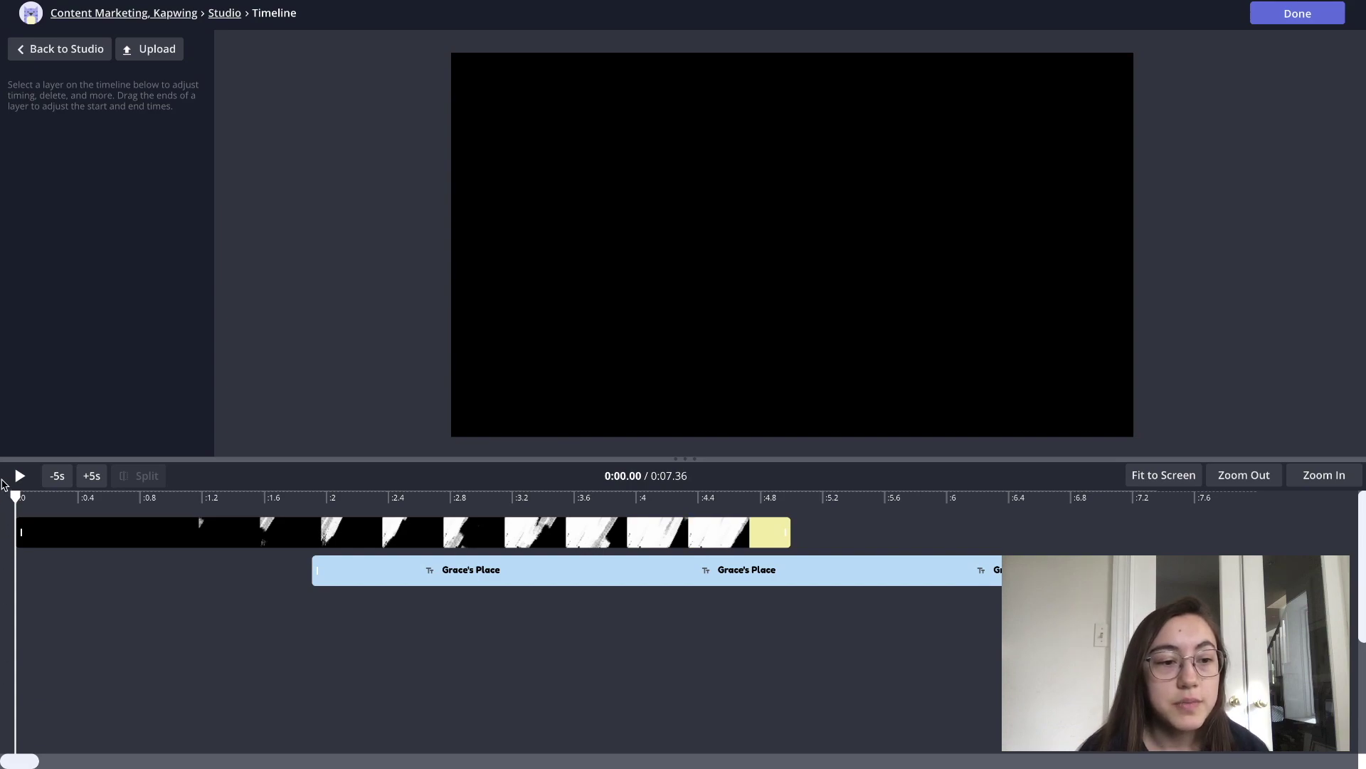
{"action": "left_click", "coordinate": [17, 476]}
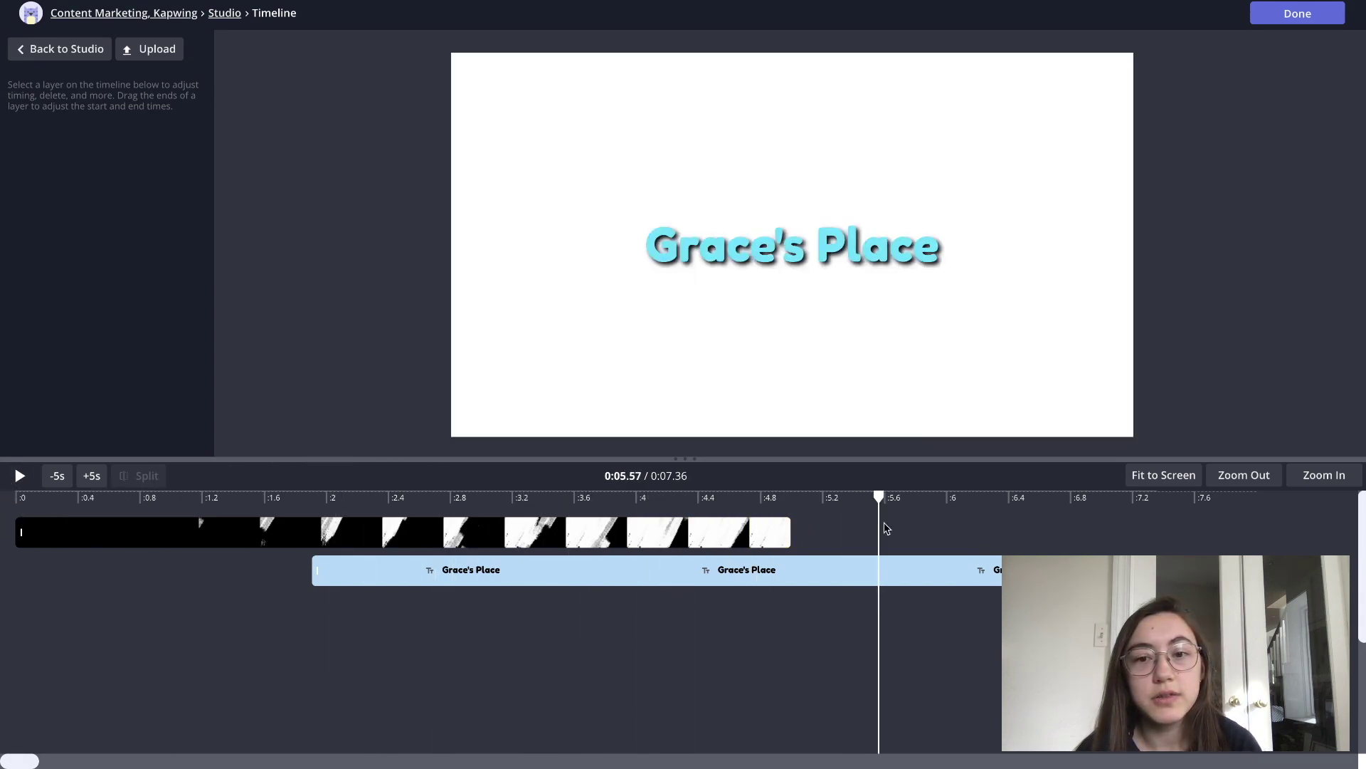
{"action": "left_click", "coordinate": [441, 573]}
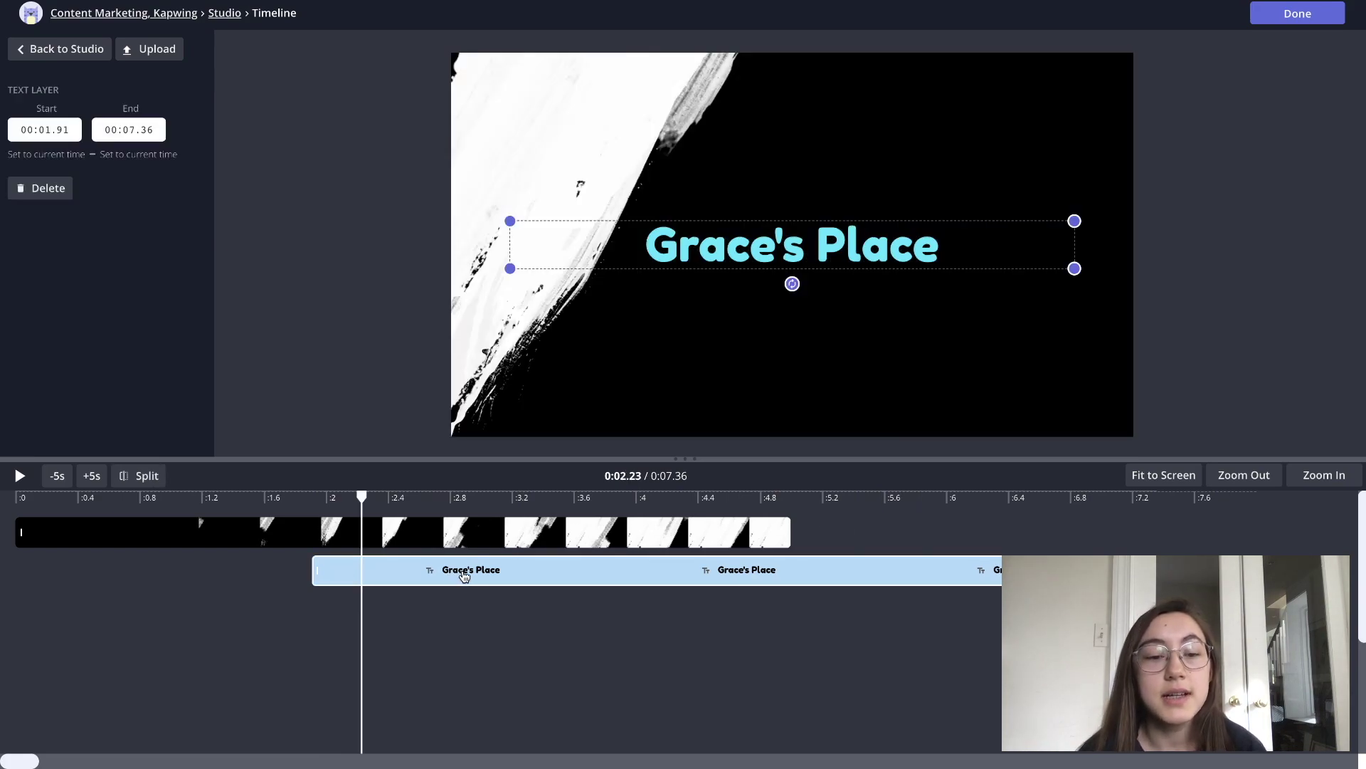
{"action": "left_click_drag", "start_coordinate": [464, 577], "coordinate": [555, 573]}
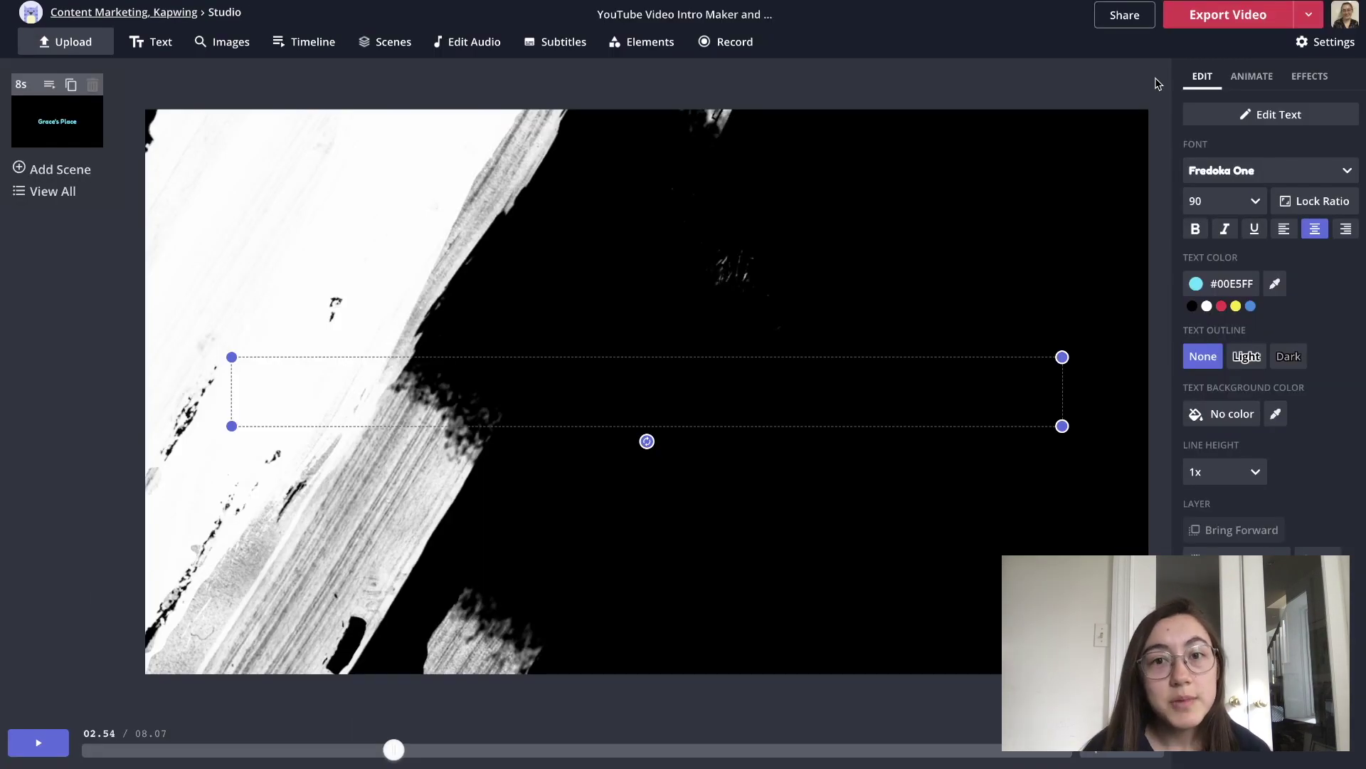
{"action": "left_click", "coordinate": [1195, 27]}
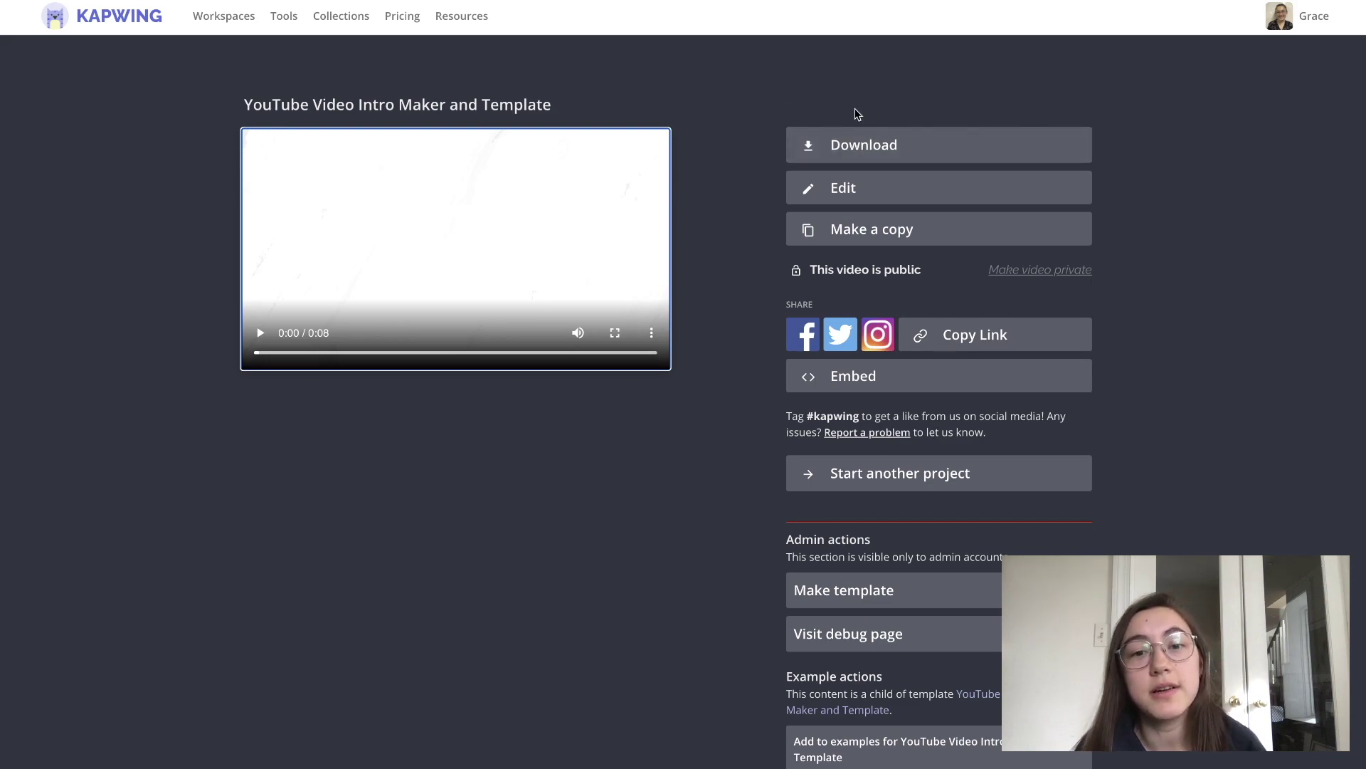
Play the exported 8-second intro to check it, then download it as an MP4.
{"action": "left_click", "coordinate": [259, 333]}
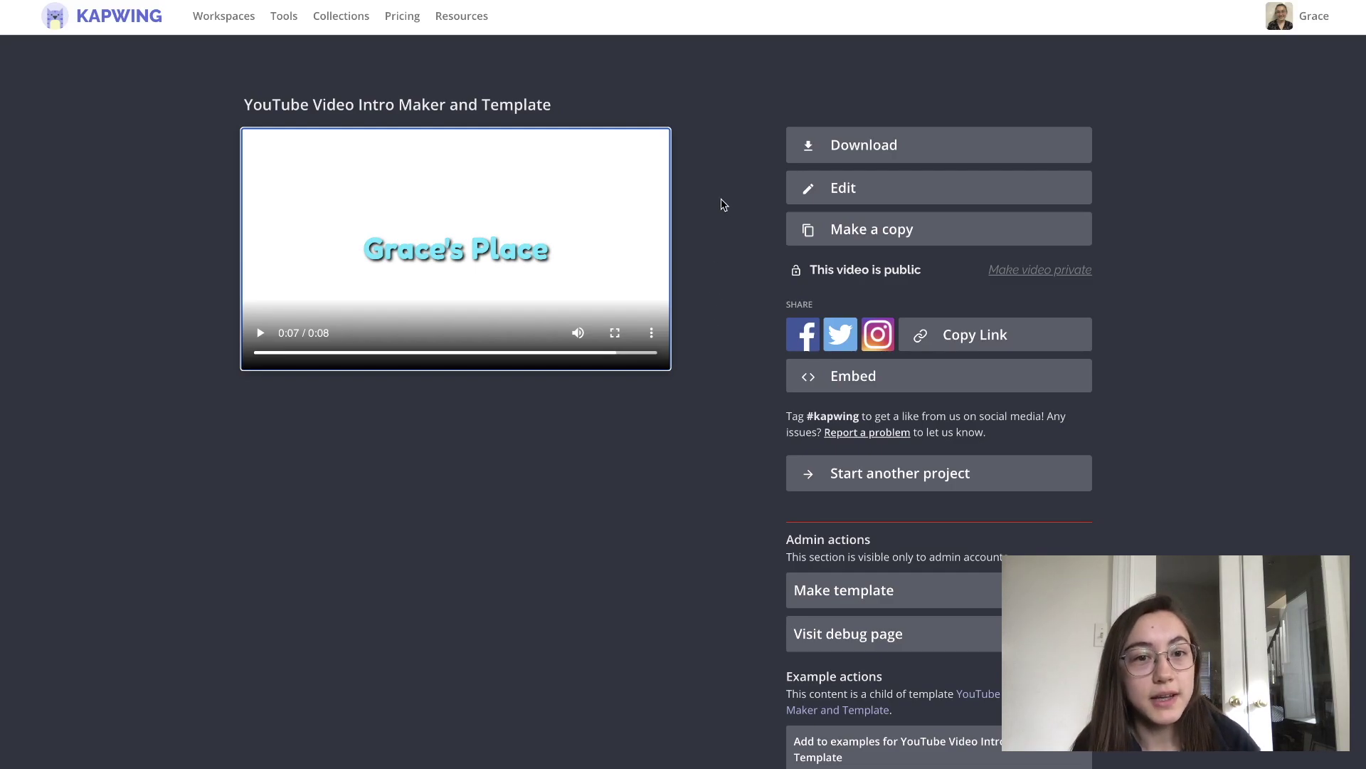
{"action": "left_click", "coordinate": [880, 147]}
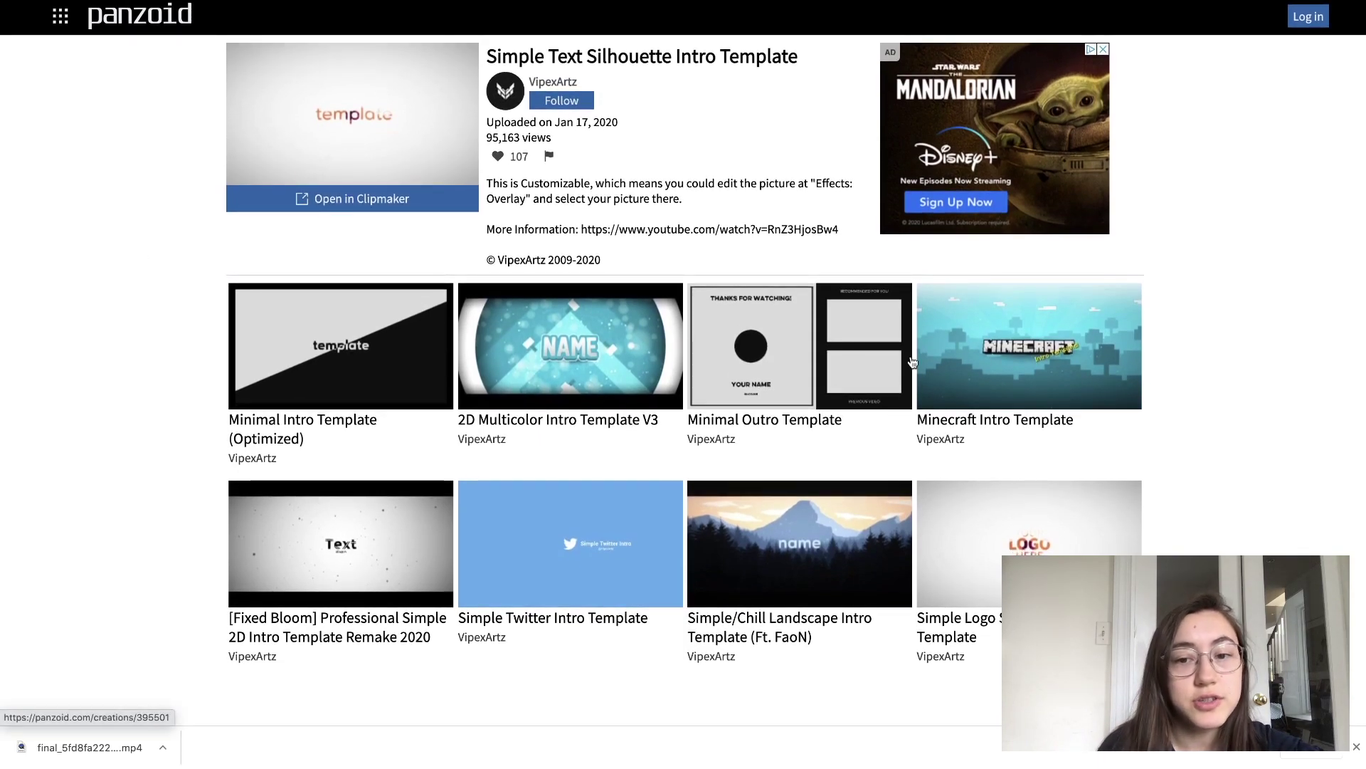
{"action": "right_click", "coordinate": [153, 18]}
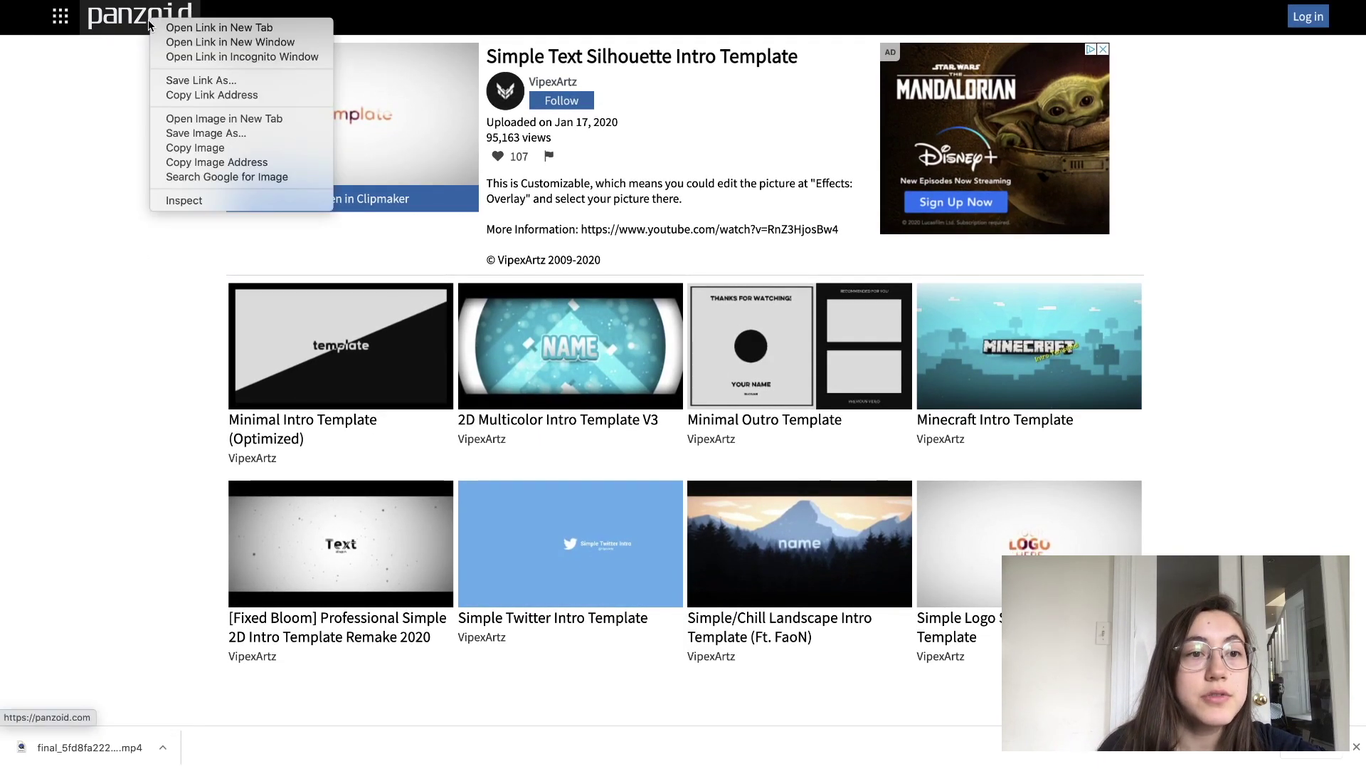
{"action": "left_click", "coordinate": [196, 32]}
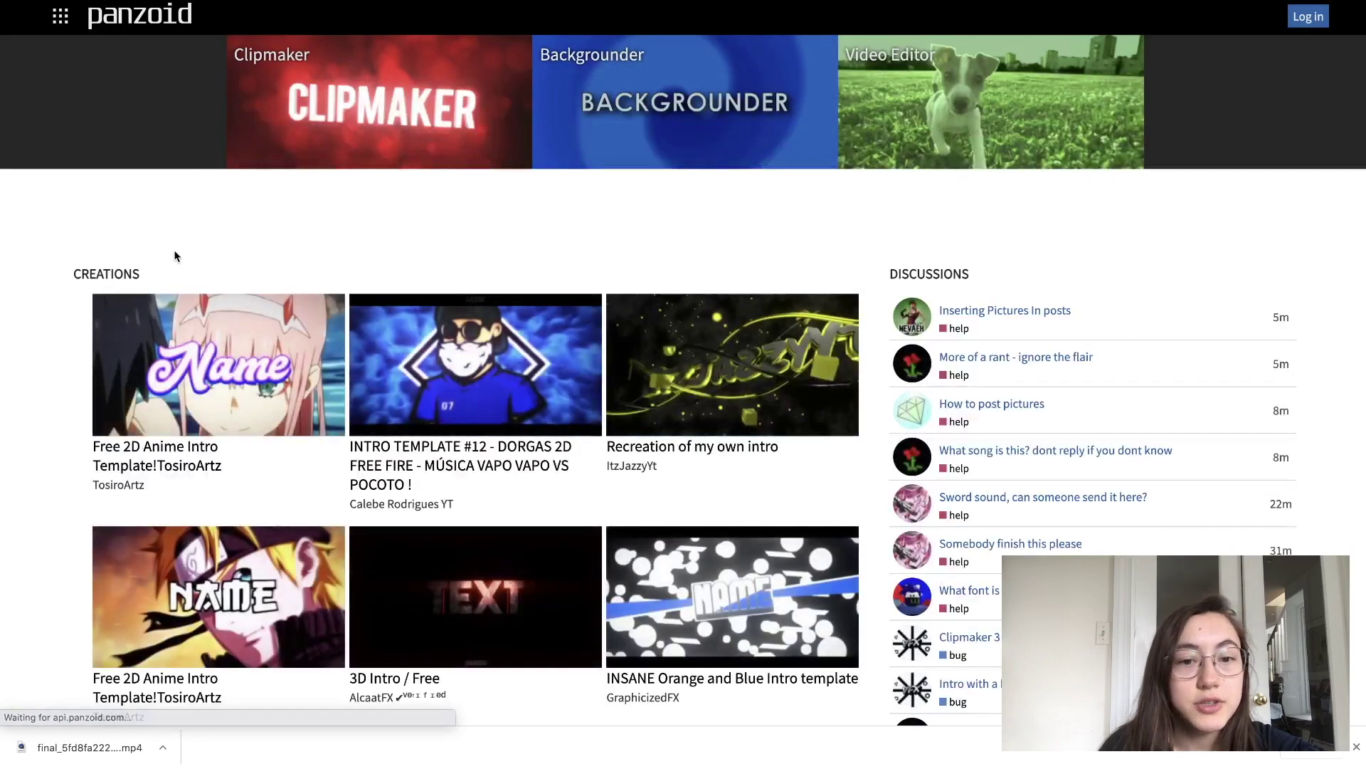
{"action": "scroll", "coordinate": [173, 256], "scroll_direction": "down", "scroll_amount": 5}
{"action": "scroll", "coordinate": [644, 265], "scroll_direction": "up", "scroll_amount": 5}
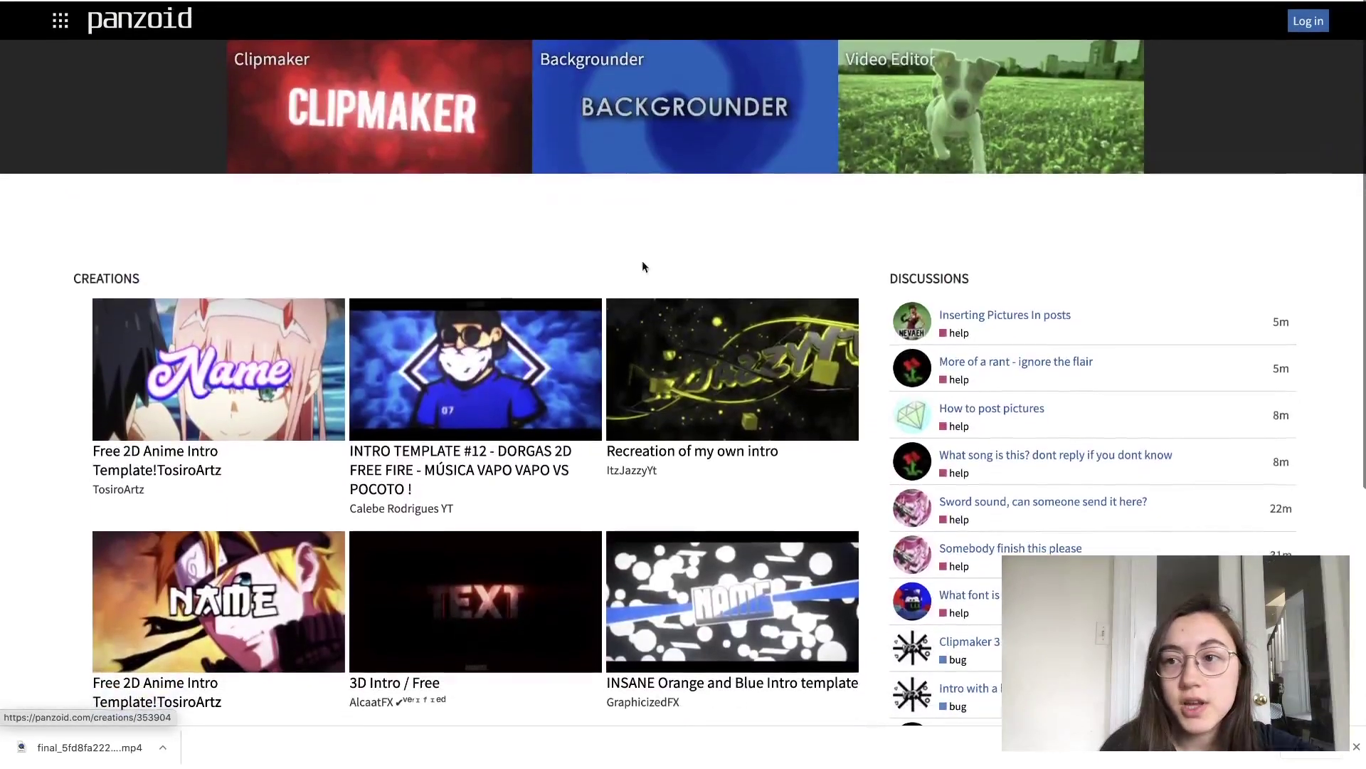
{"action": "scroll", "coordinate": [643, 265], "scroll_direction": "down", "scroll_amount": 6}
{"action": "left_click", "coordinate": [475, 607]}
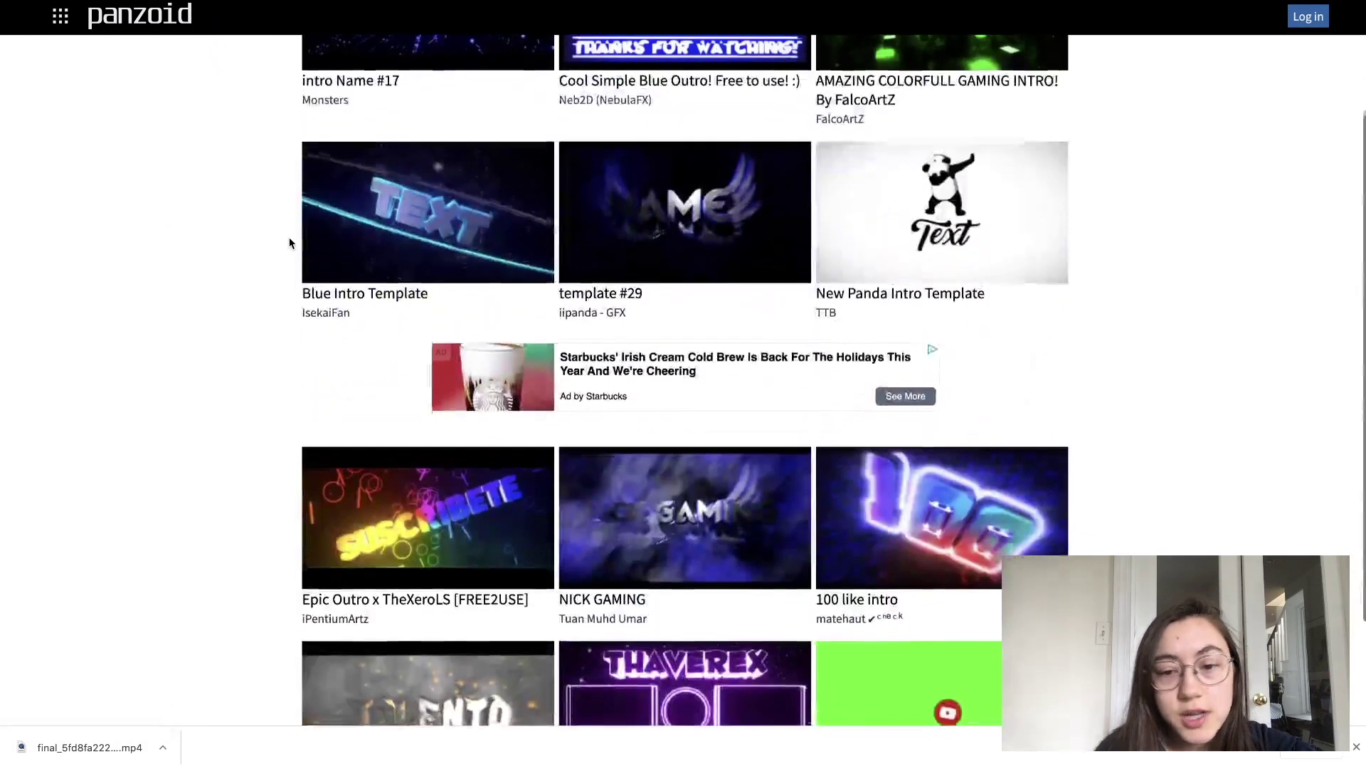
{"action": "scroll", "coordinate": [289, 237], "scroll_direction": "down", "scroll_amount": 10}
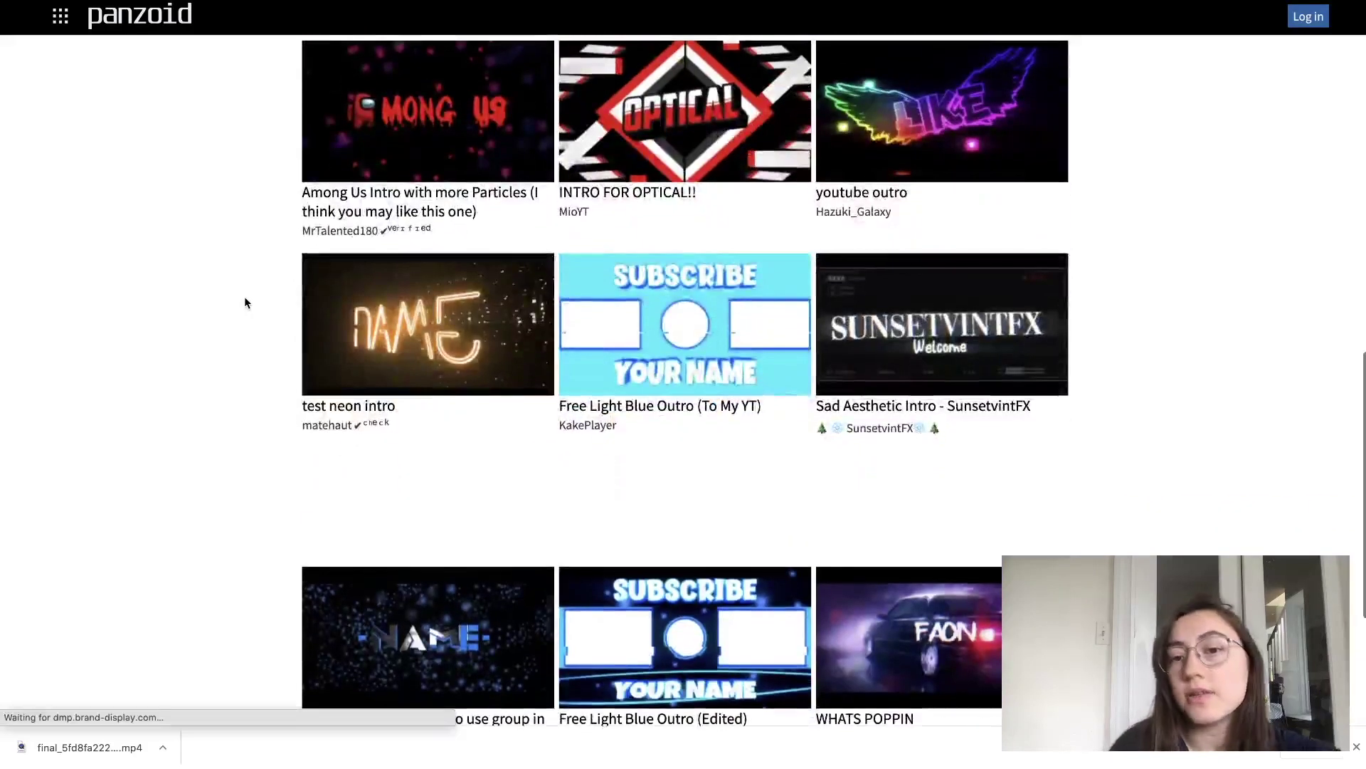
{"action": "scroll", "coordinate": [244, 296], "scroll_direction": "down", "scroll_amount": 4}
{"action": "scroll", "coordinate": [245, 296], "scroll_direction": "up", "scroll_amount": 7}
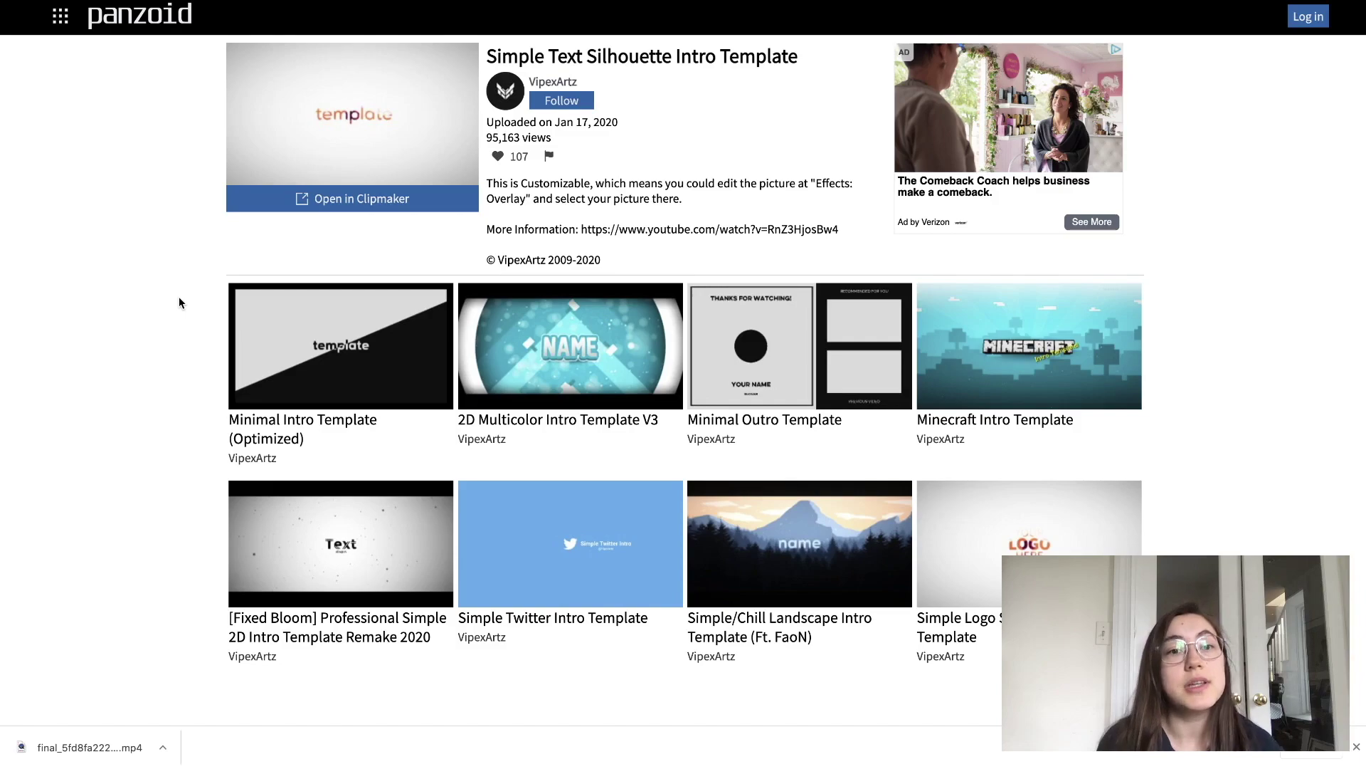
{"action": "left_click_drag", "start_coordinate": [518, 57], "coordinate": [748, 60]}
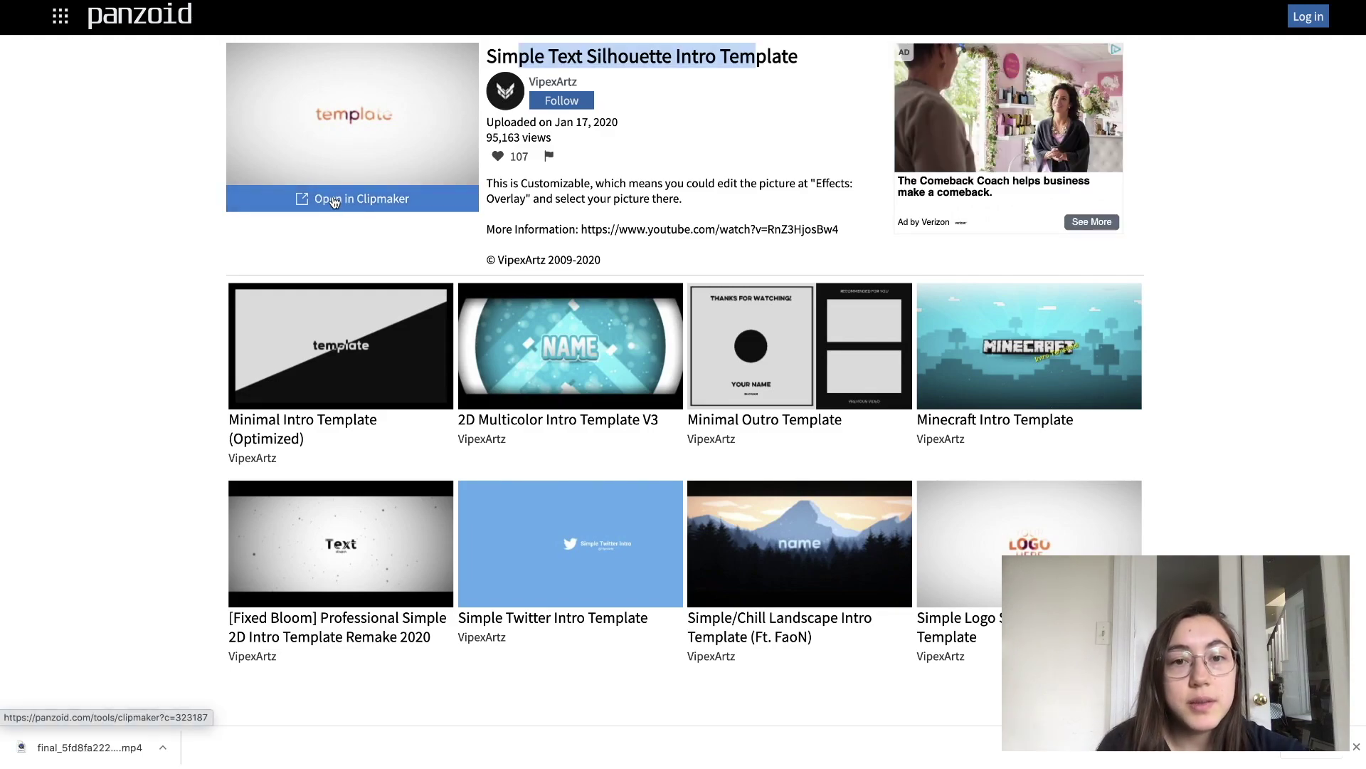
{"action": "left_click", "coordinate": [333, 202]}
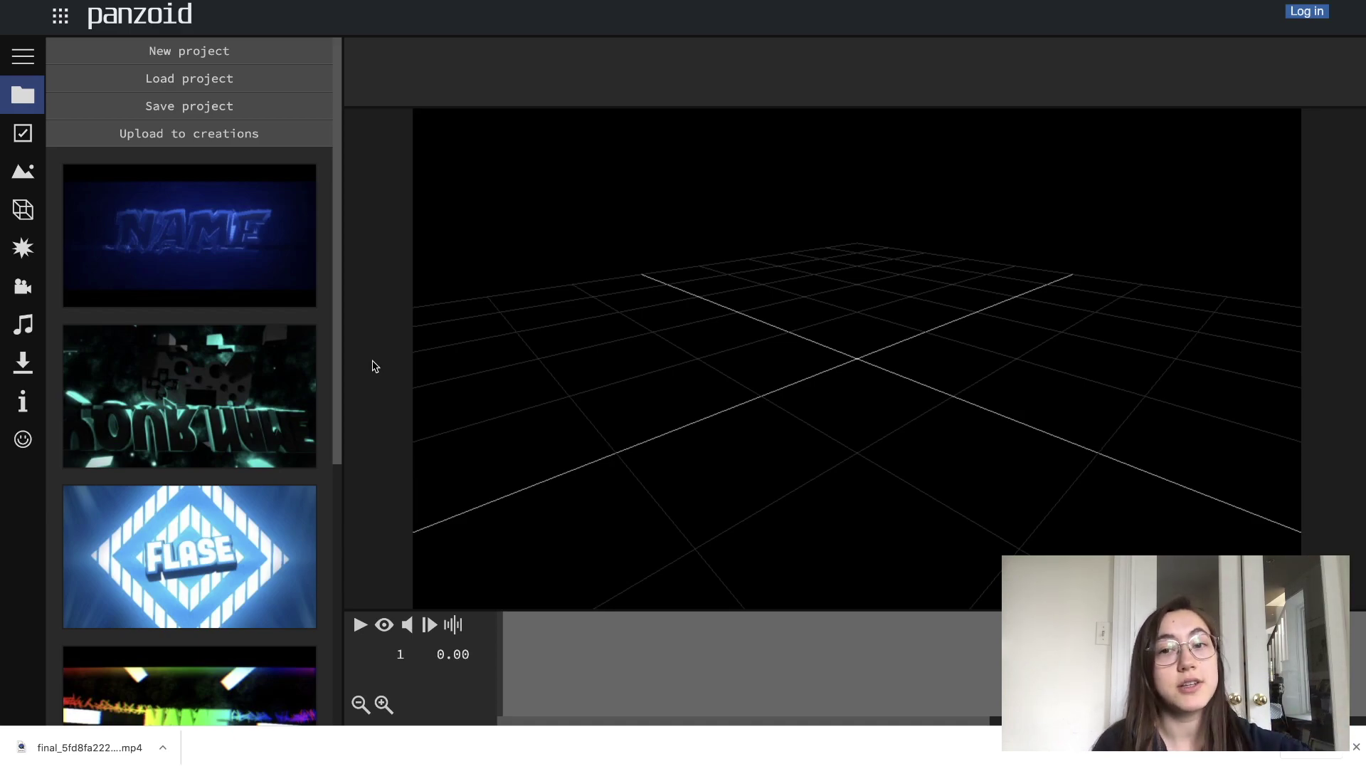
Play the Clipmaker preview and orbit and zoom around the empty 3D grid.
{"action": "key", "text": "space"}
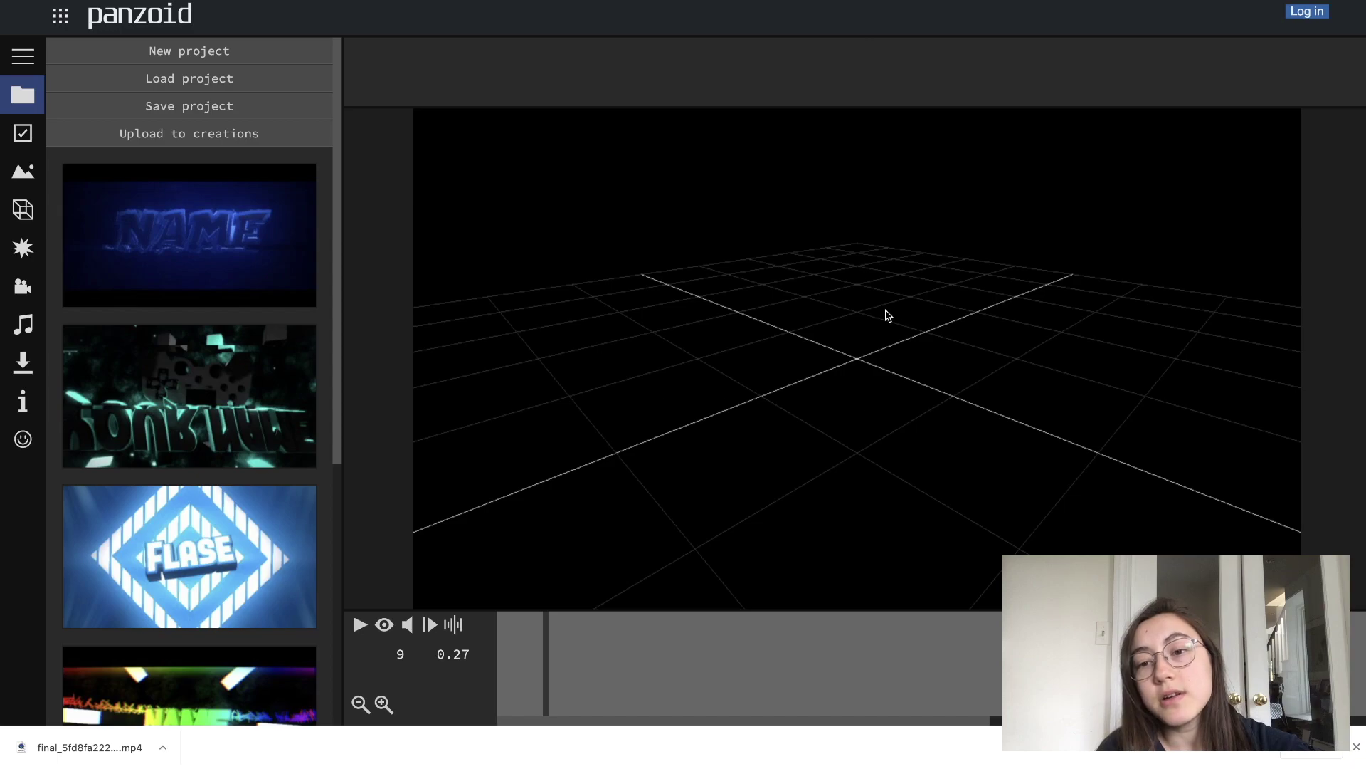
{"action": "left_click_drag", "start_coordinate": [810, 338], "coordinate": [831, 419]}
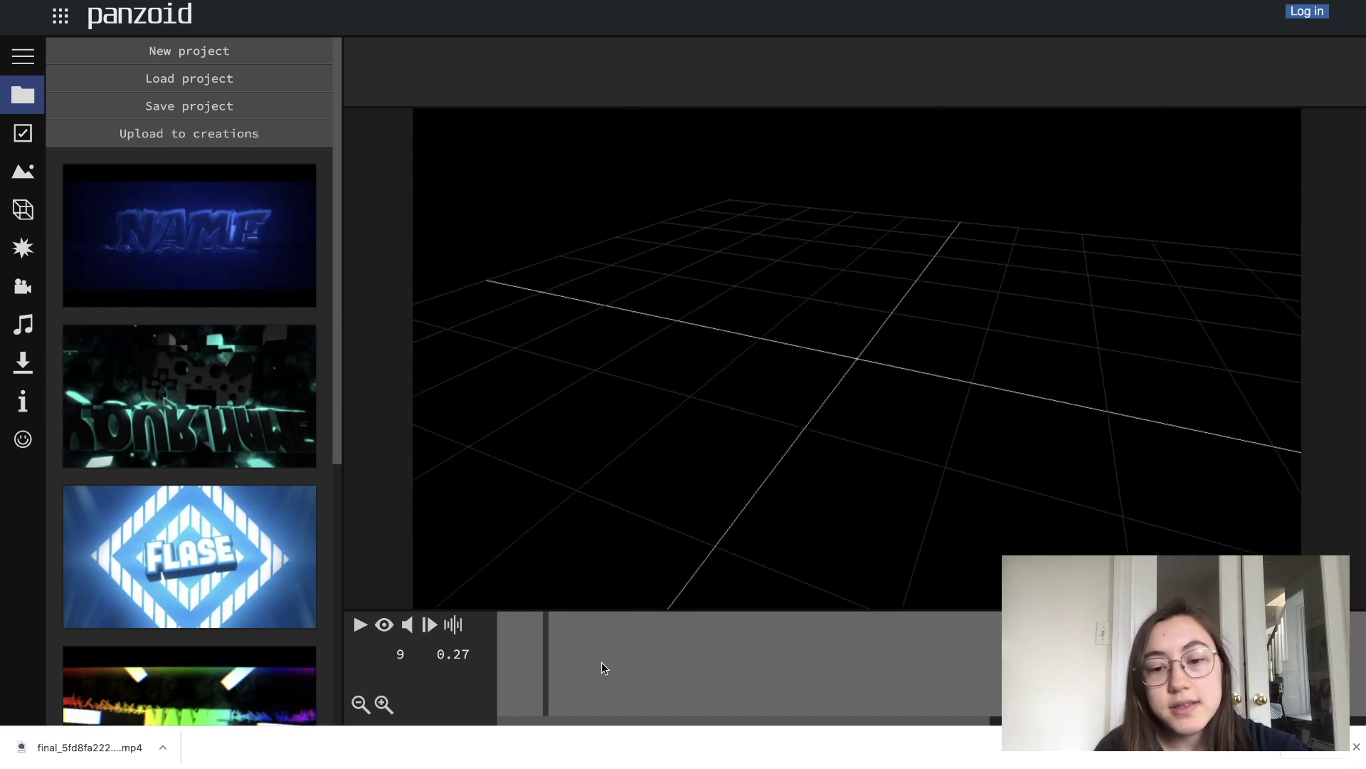
{"action": "scroll", "coordinate": [600, 662], "scroll_direction": "down", "scroll_amount": 3}
{"action": "scroll", "coordinate": [600, 661], "scroll_direction": "up", "scroll_amount": 3}
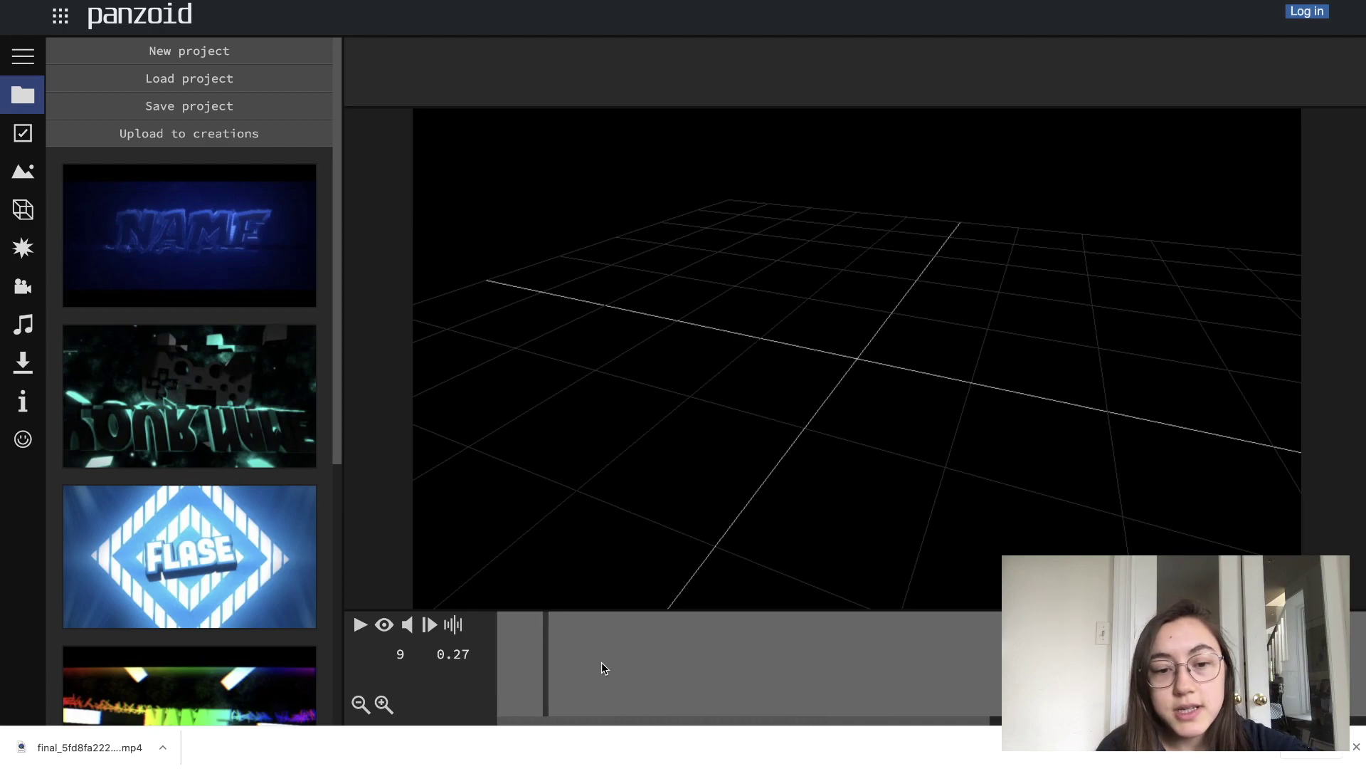
Turn on render preview, play and pause the silhouette intro, and move to frame 204.
{"action": "left_click", "coordinate": [383, 624]}
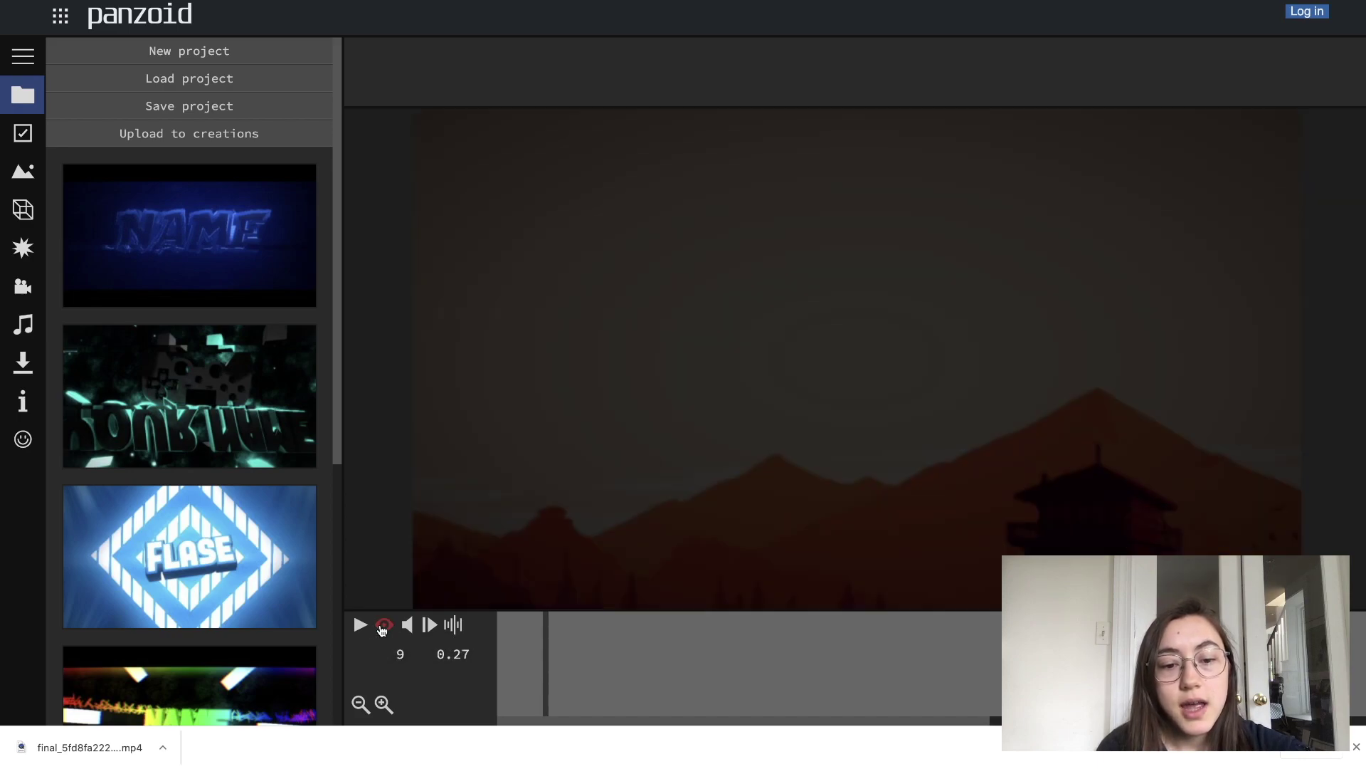
{"action": "left_click", "coordinate": [361, 624]}
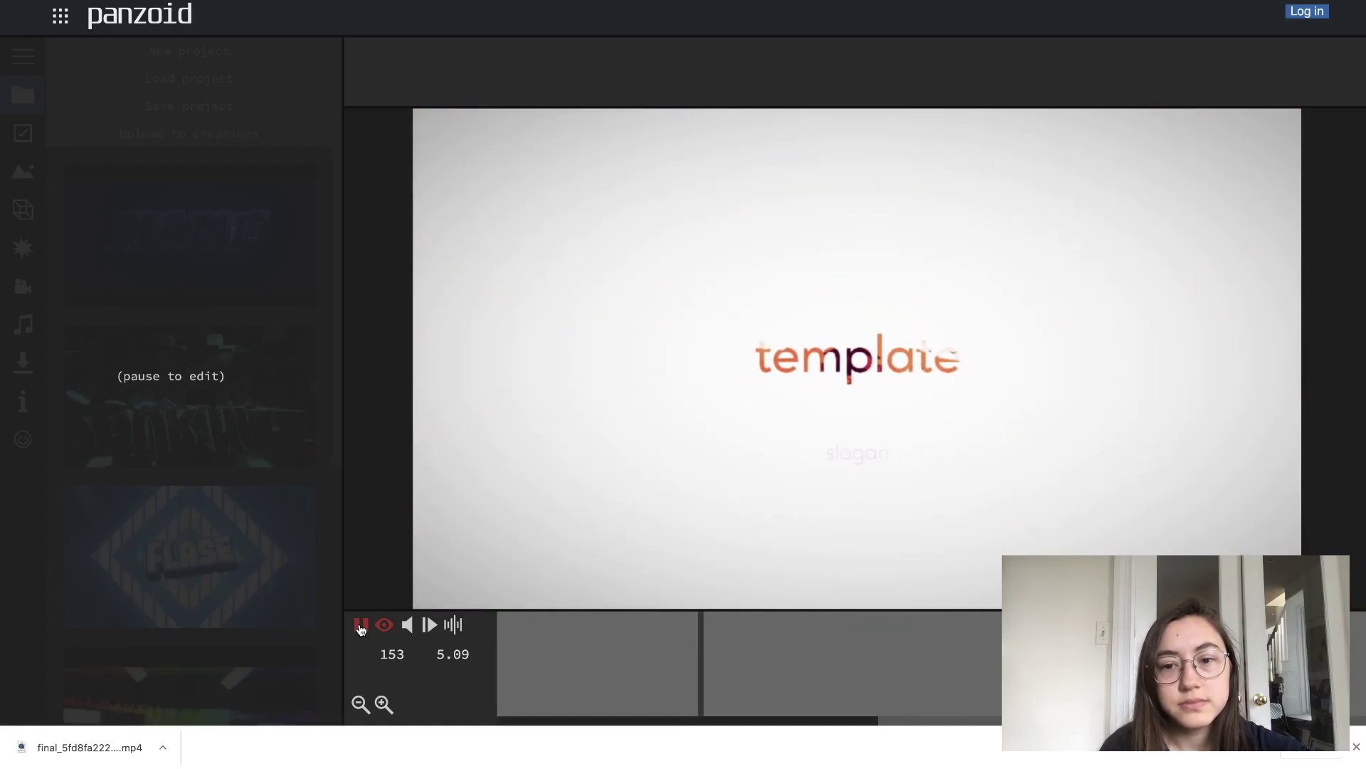
{"action": "left_click", "coordinate": [360, 626]}
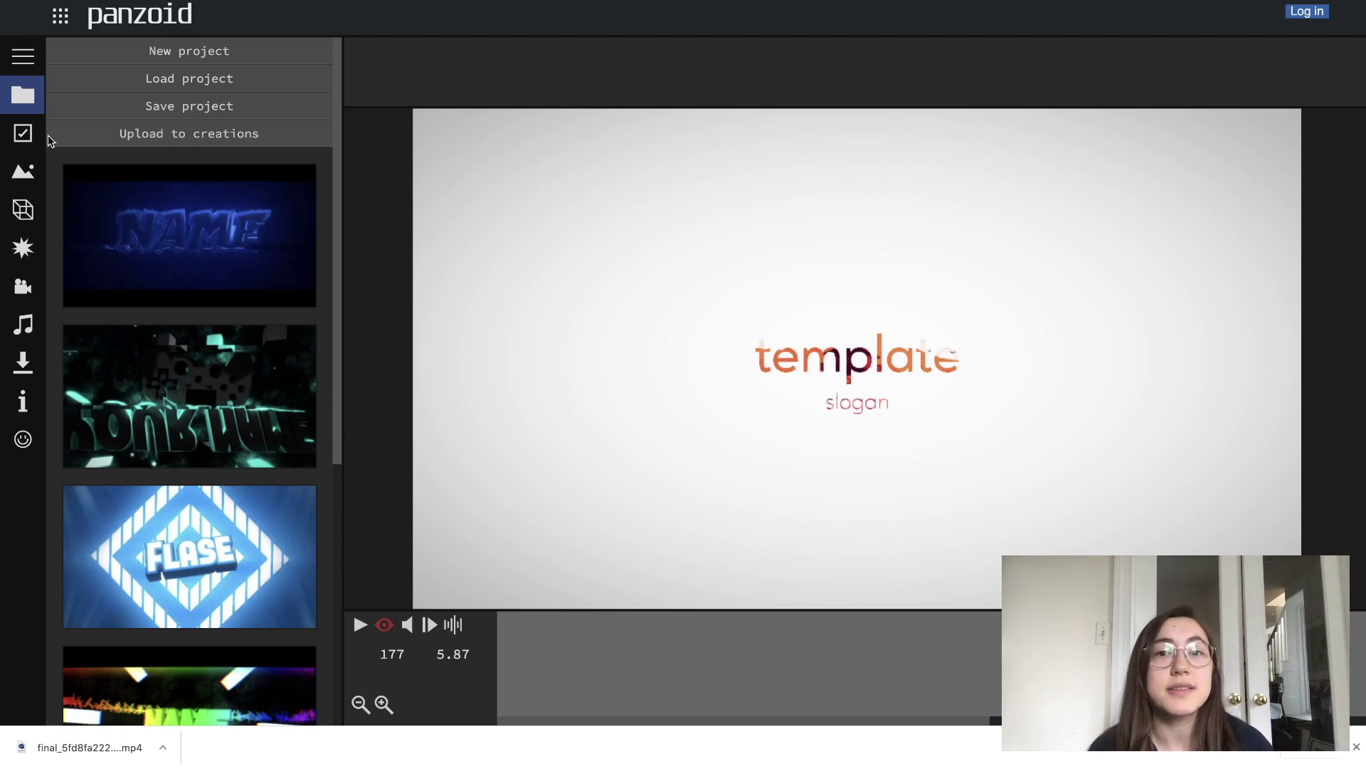
{"action": "left_click", "coordinate": [543, 661]}
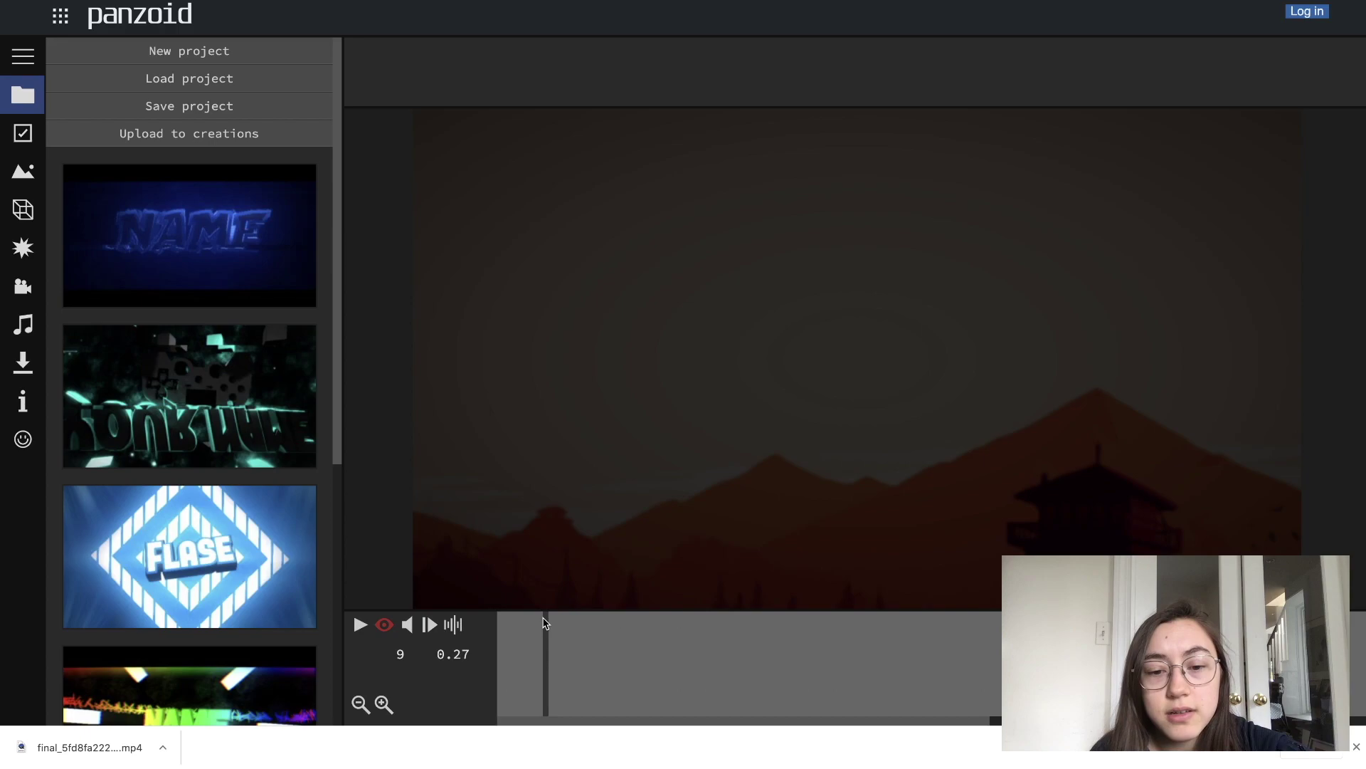
{"action": "left_click", "coordinate": [994, 662]}
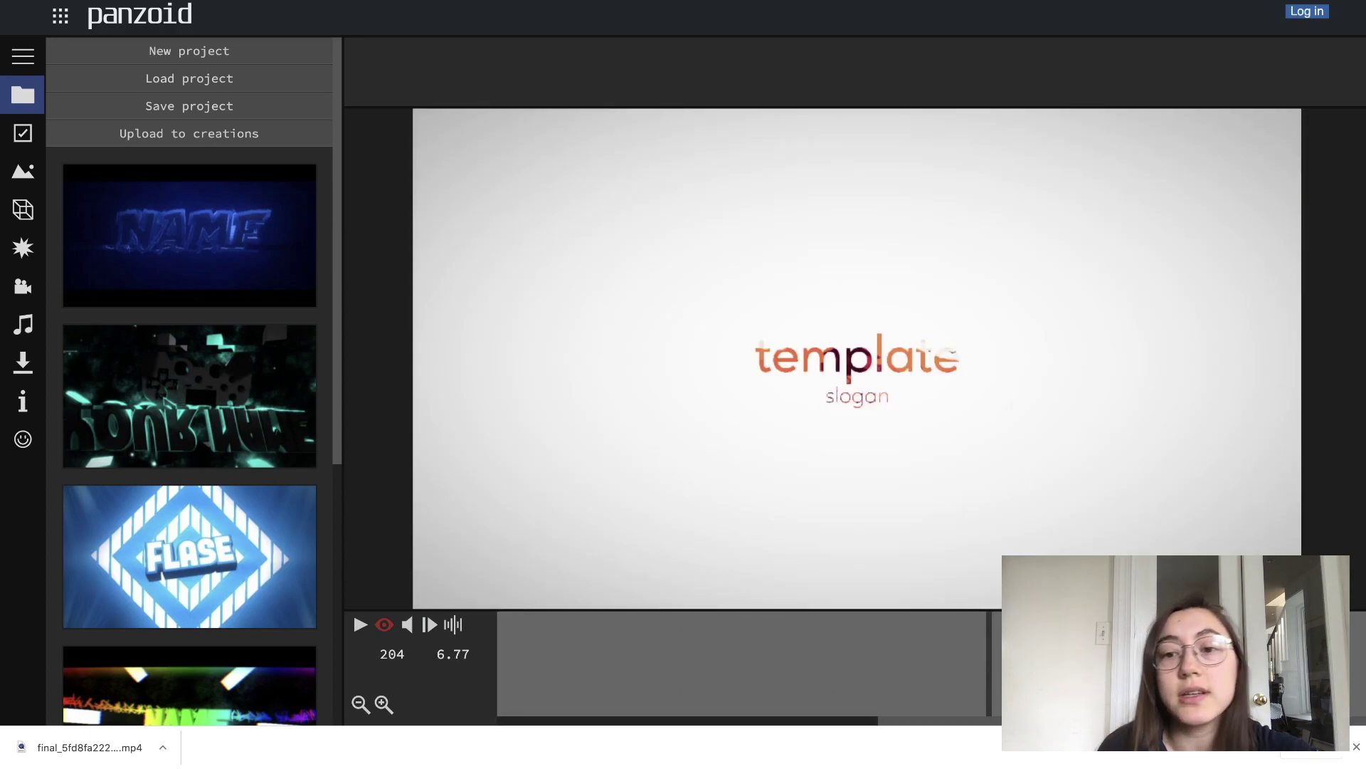
{"action": "left_click", "coordinate": [24, 133]}
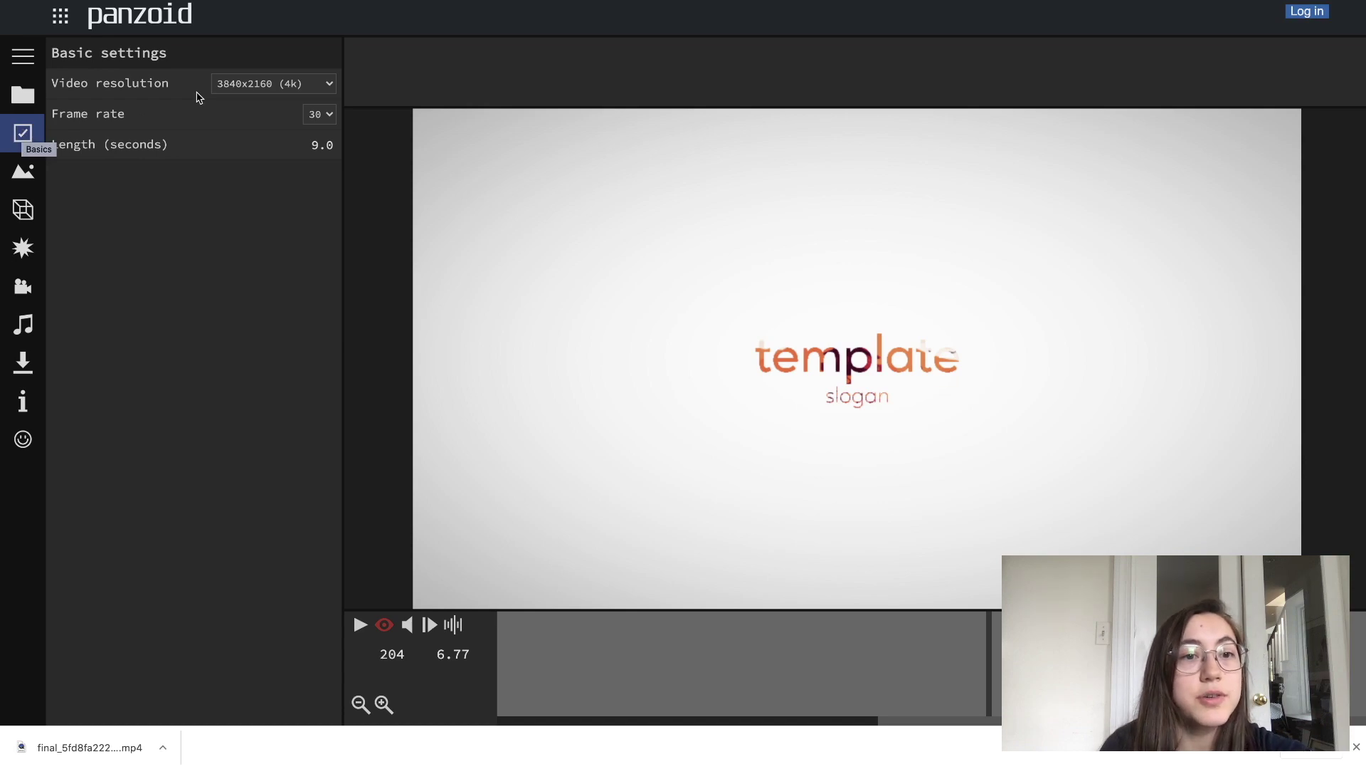
Keep resolution at 3840x2160 (4k) and frame rate at 30, then show the object list.
{"action": "left_click", "coordinate": [269, 85]}
{"action": "left_click", "coordinate": [190, 239]}
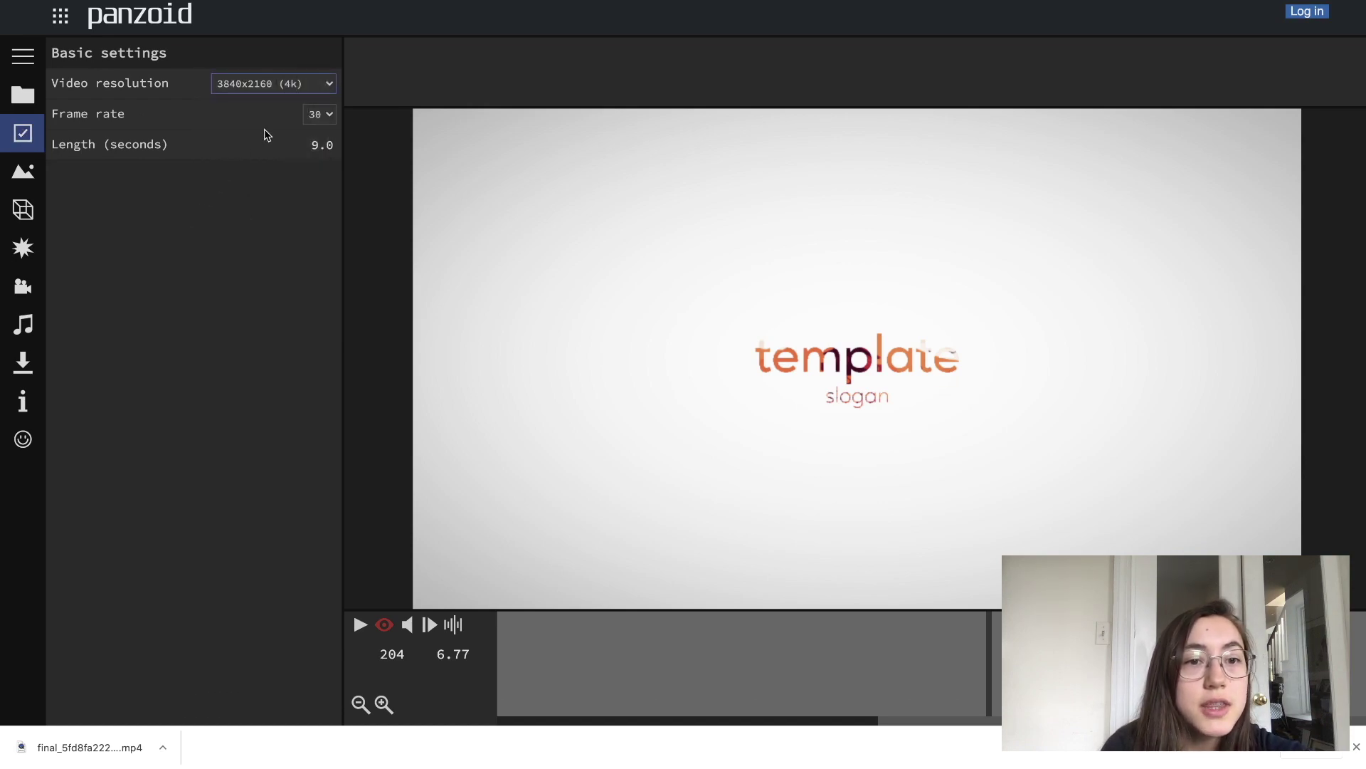
{"action": "left_click", "coordinate": [316, 114]}
{"action": "left_click", "coordinate": [258, 206]}
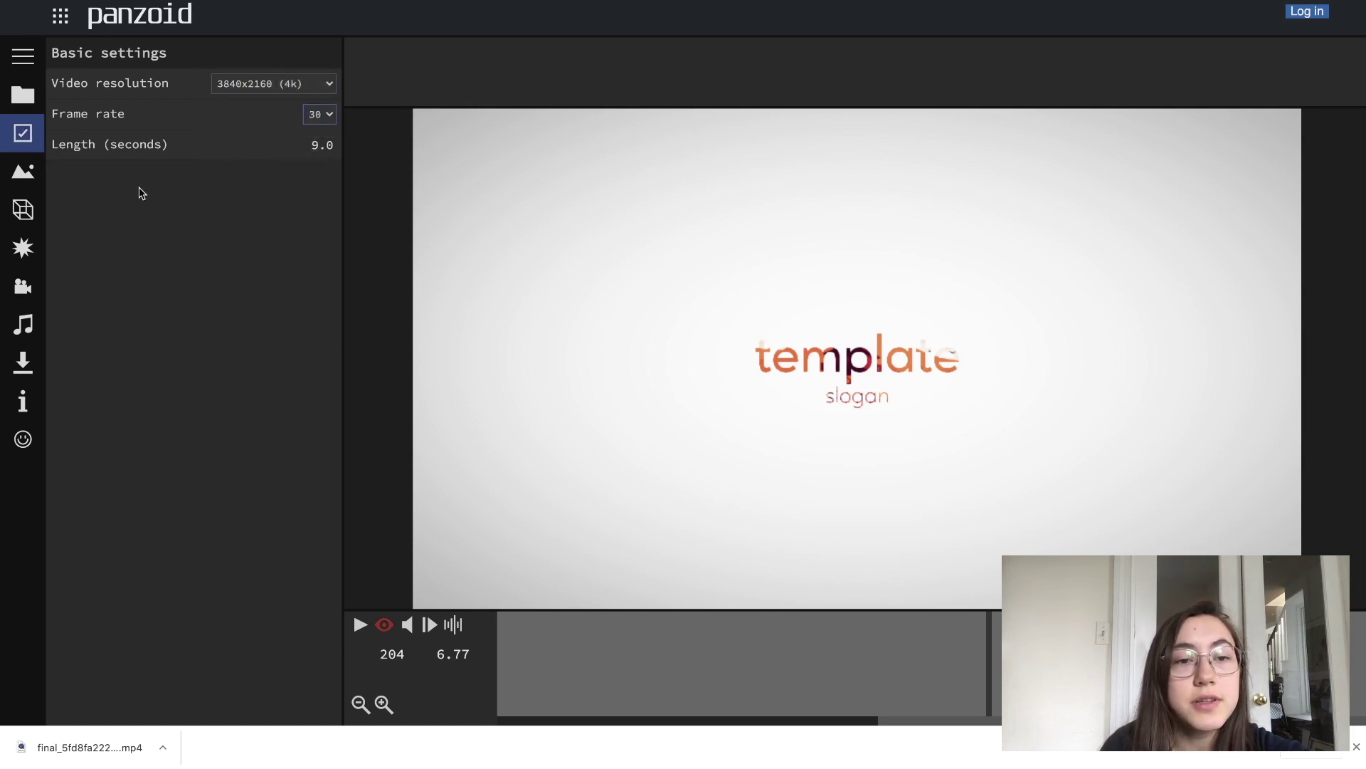
{"action": "left_click", "coordinate": [11, 175]}
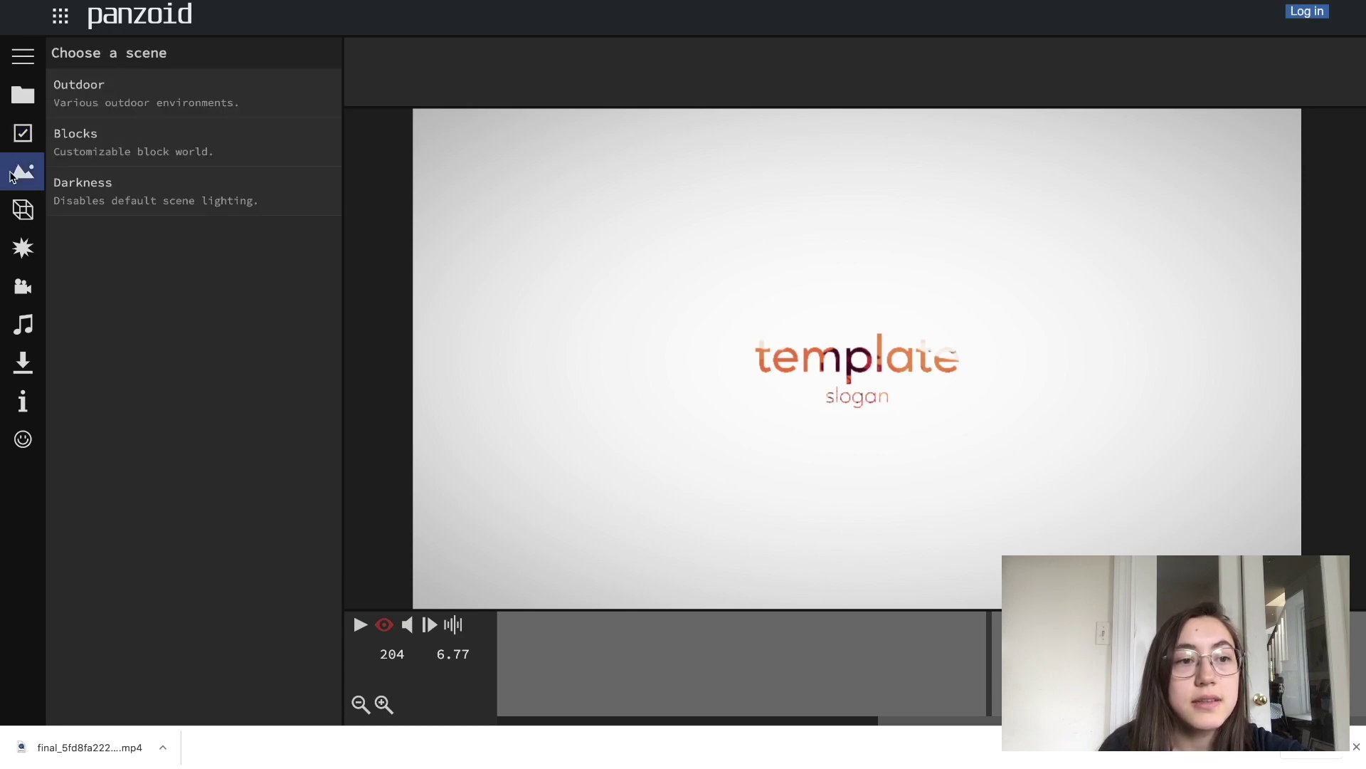
{"action": "left_click", "coordinate": [14, 213]}
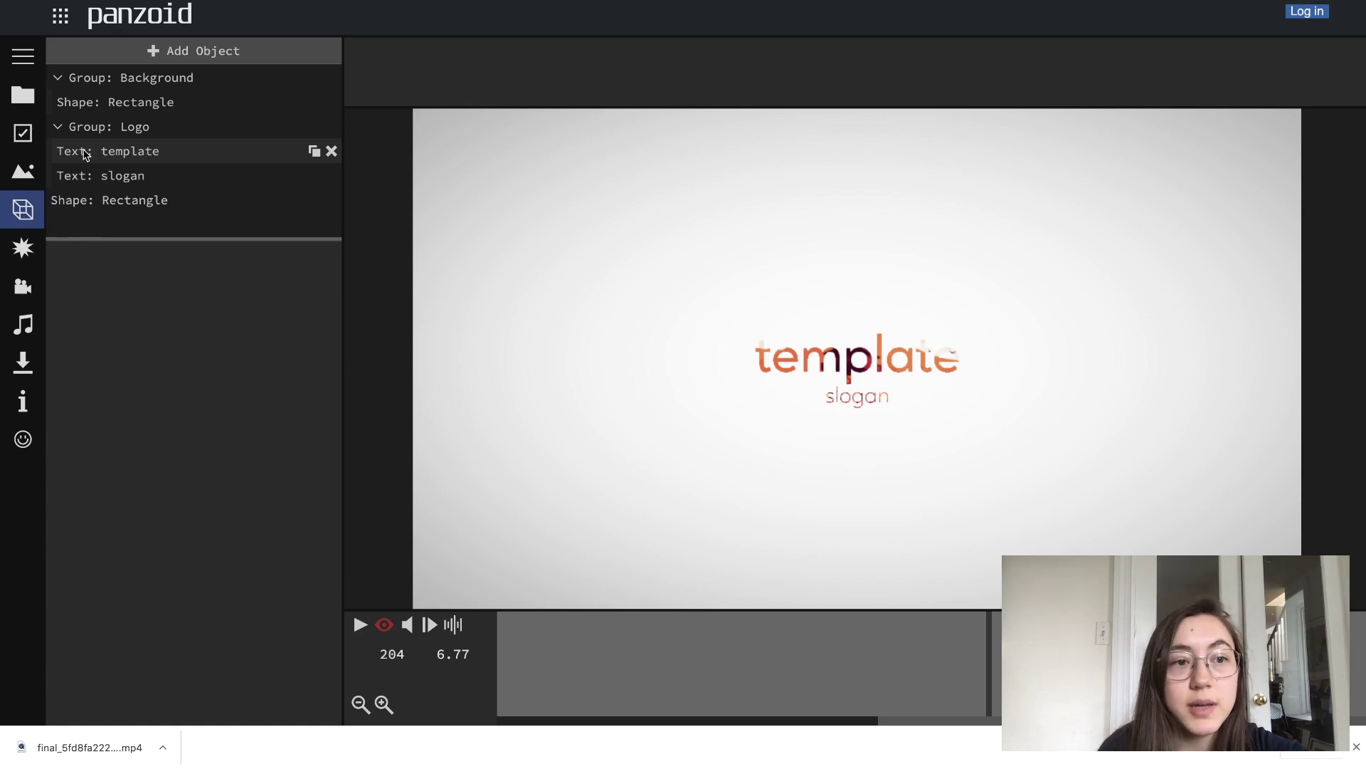
Replace the 'template' text with GRACE'S PLACE and set its font to THE BOLD FONT.
{"action": "left_click", "coordinate": [113, 155]}
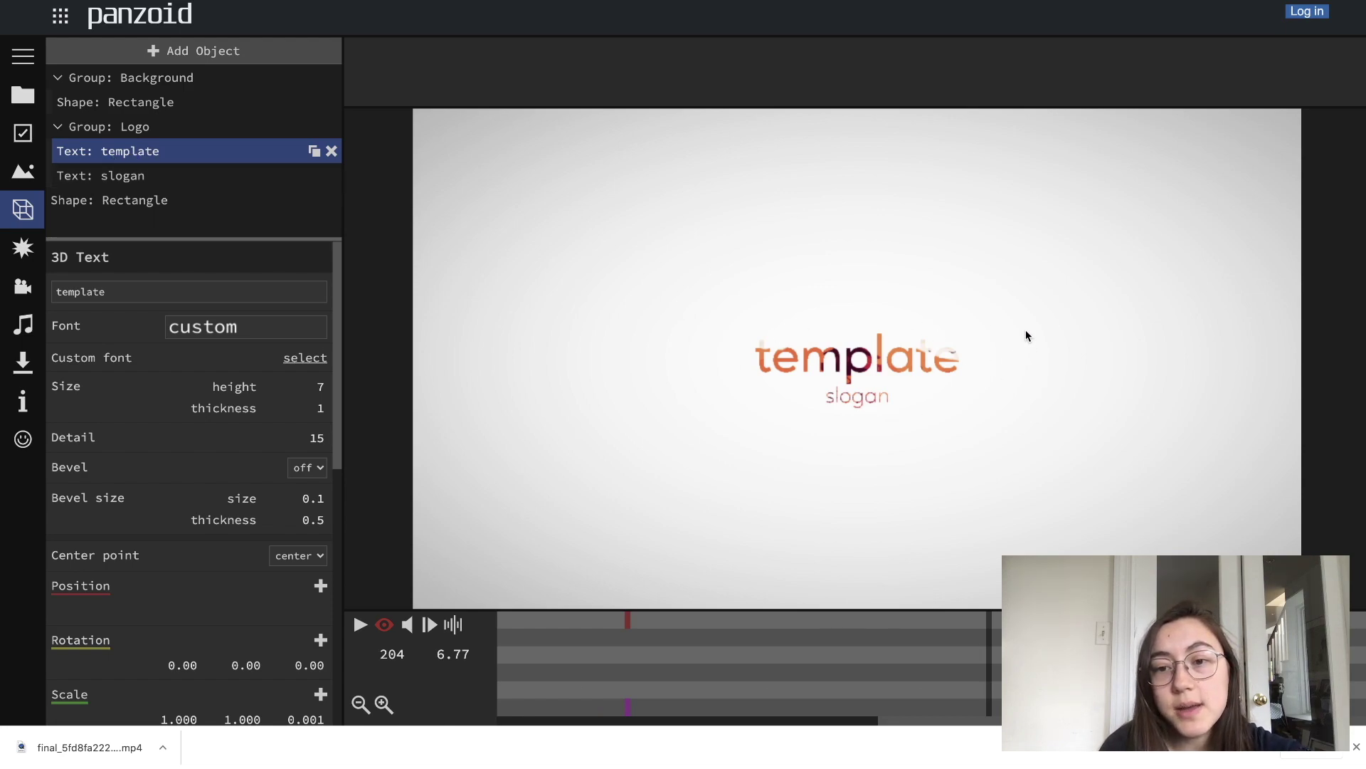
{"action": "left_click", "coordinate": [171, 156]}
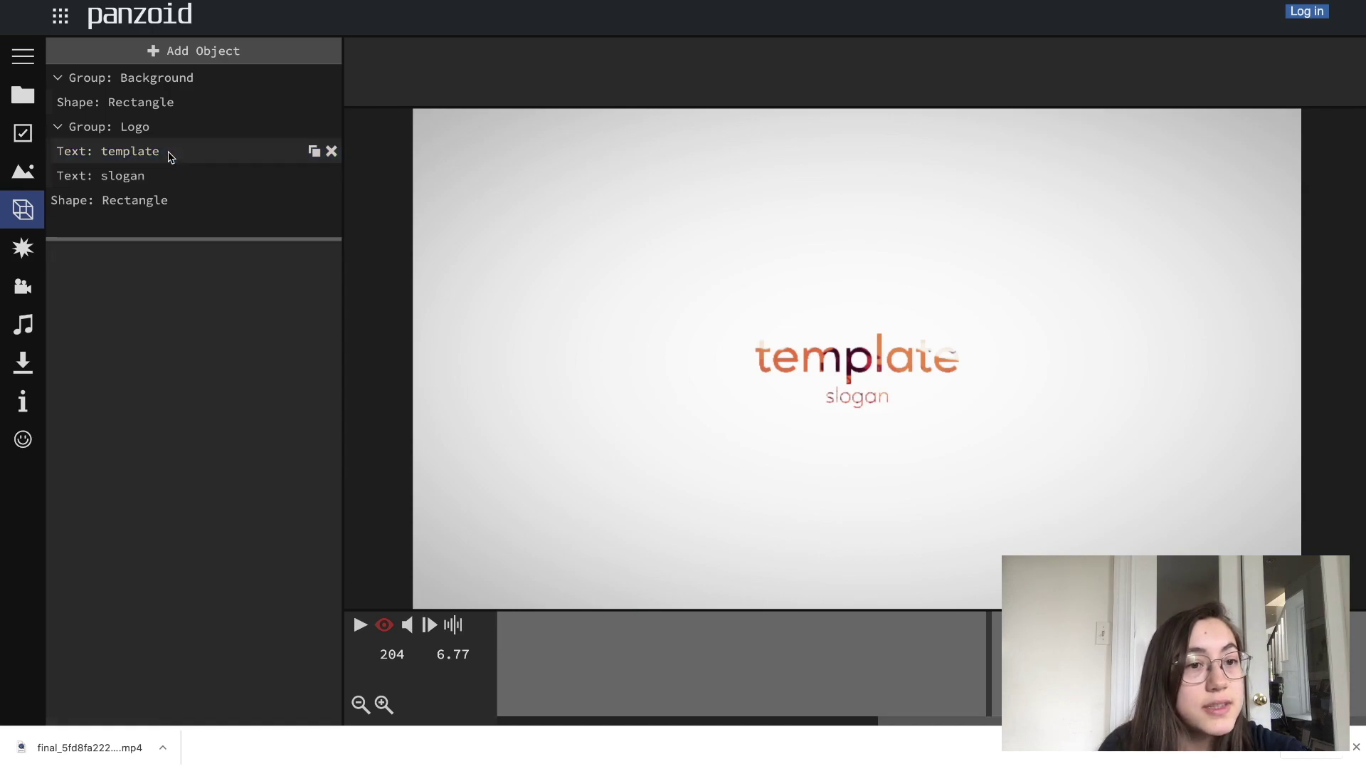
{"action": "left_click", "coordinate": [107, 152]}
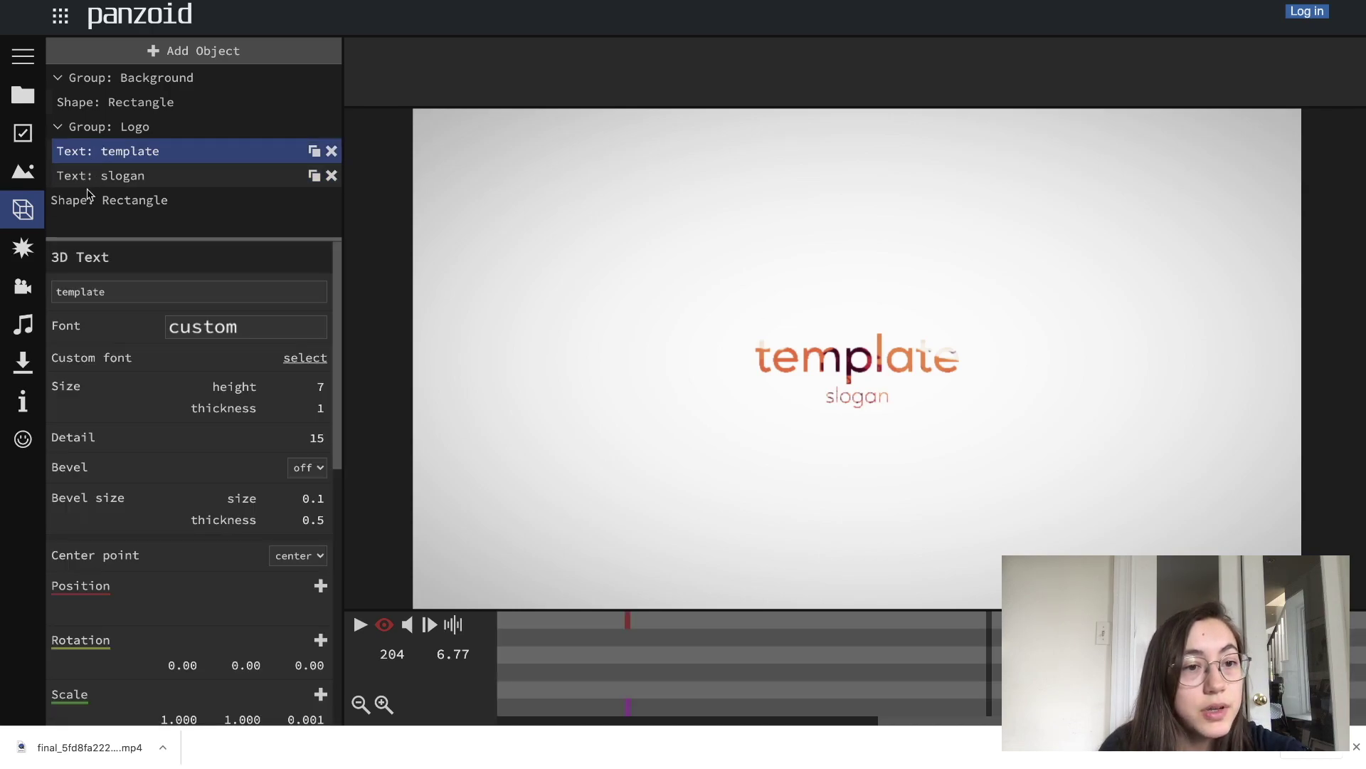
{"action": "double_click", "coordinate": [118, 291]}
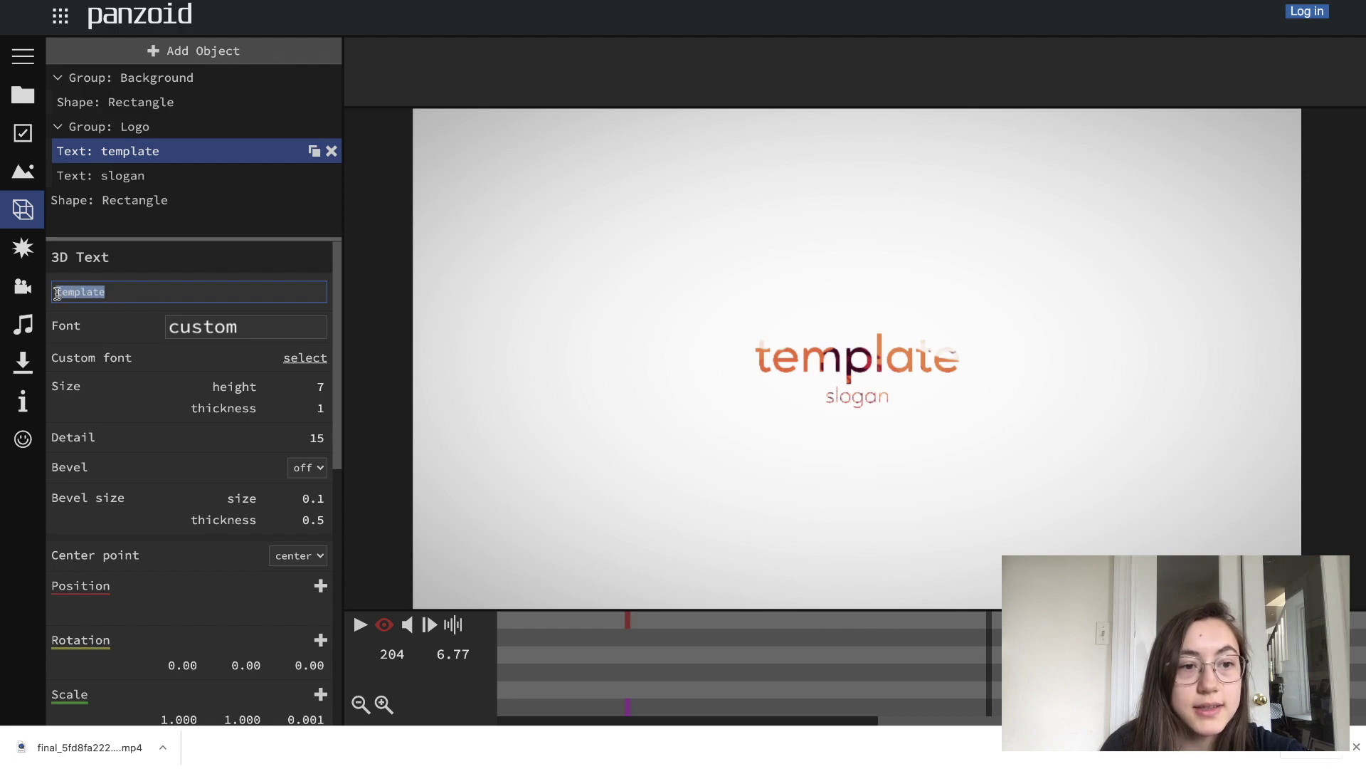
{"action": "left_click", "coordinate": [114, 292]}
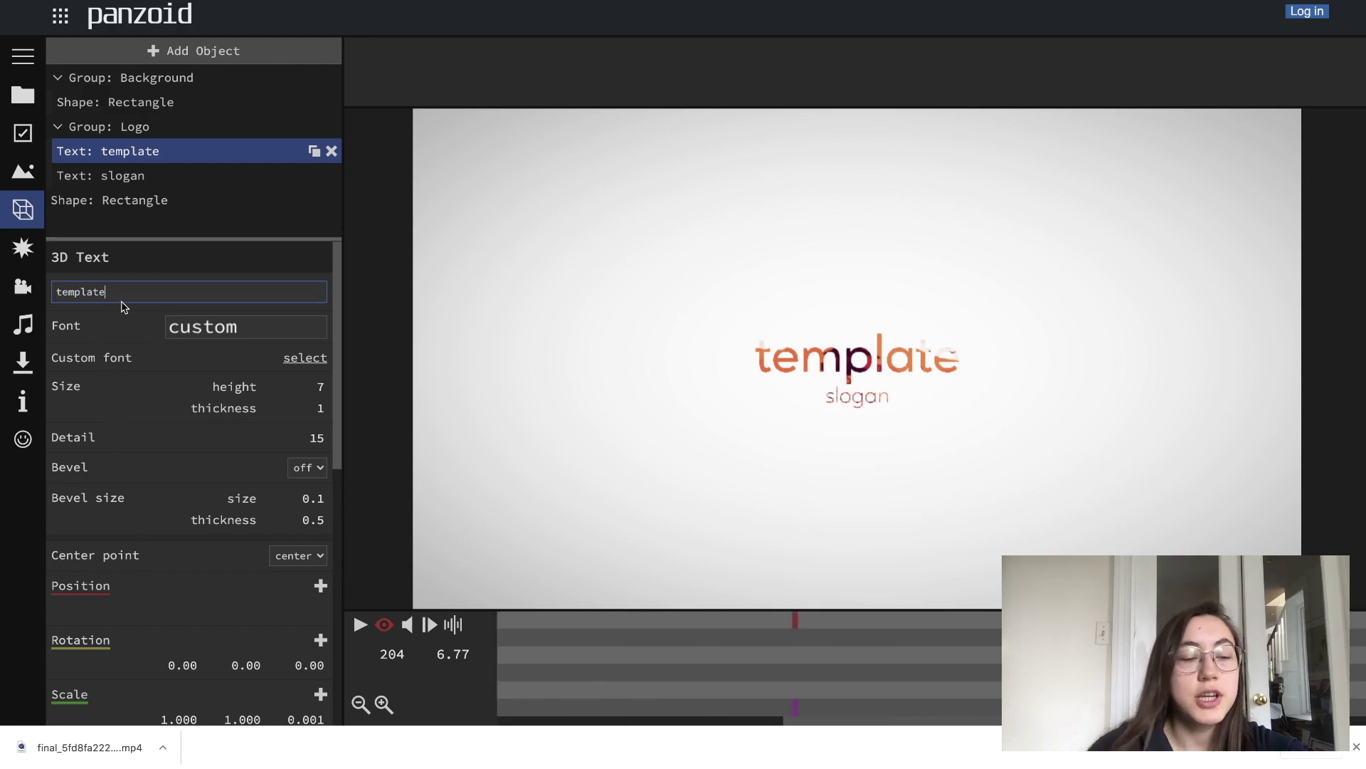
{"action": "left_click_drag", "start_coordinate": [113, 292], "coordinate": [43, 295]}
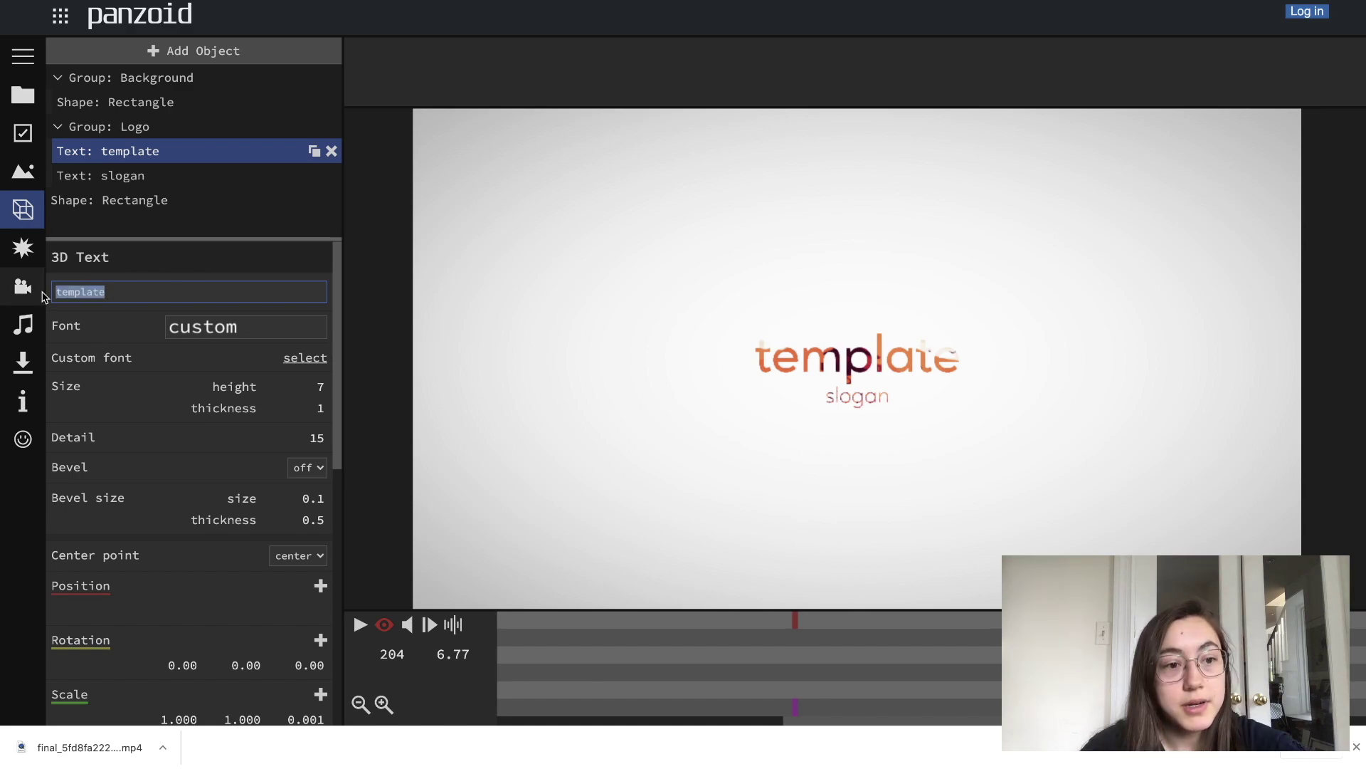
{"action": "type", "text": "GRAC"}
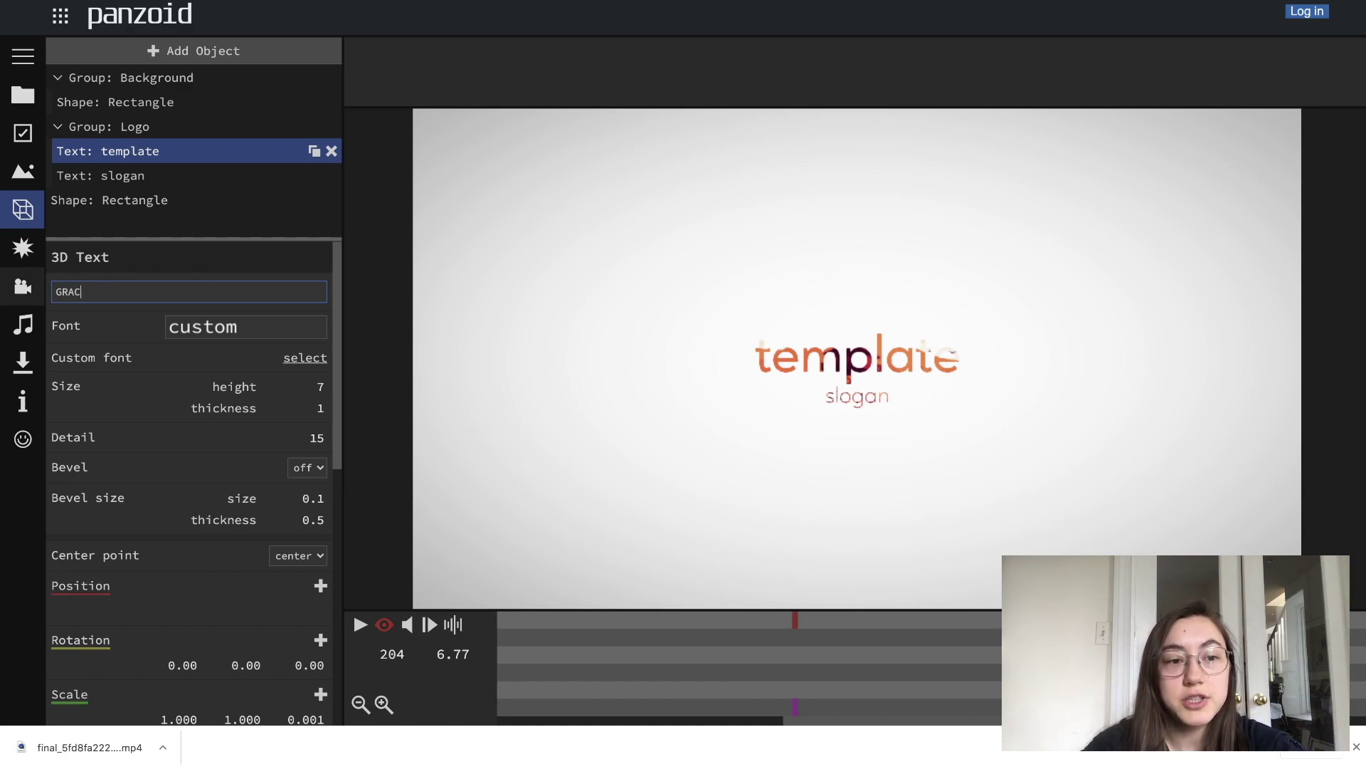
{"action": "type", "text": "E'S PLACE"}
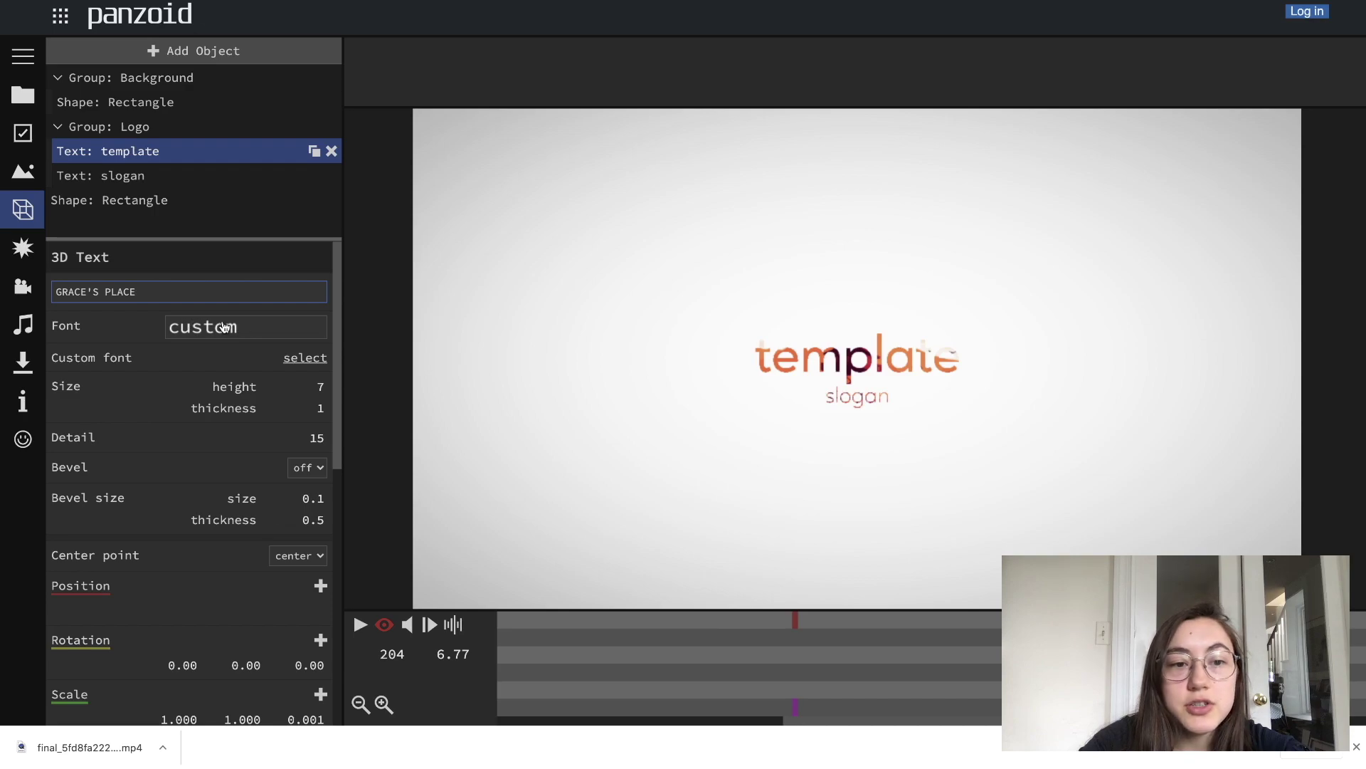
{"action": "left_click", "coordinate": [228, 328]}
{"action": "scroll", "coordinate": [239, 483], "scroll_direction": "up", "scroll_amount": 1}
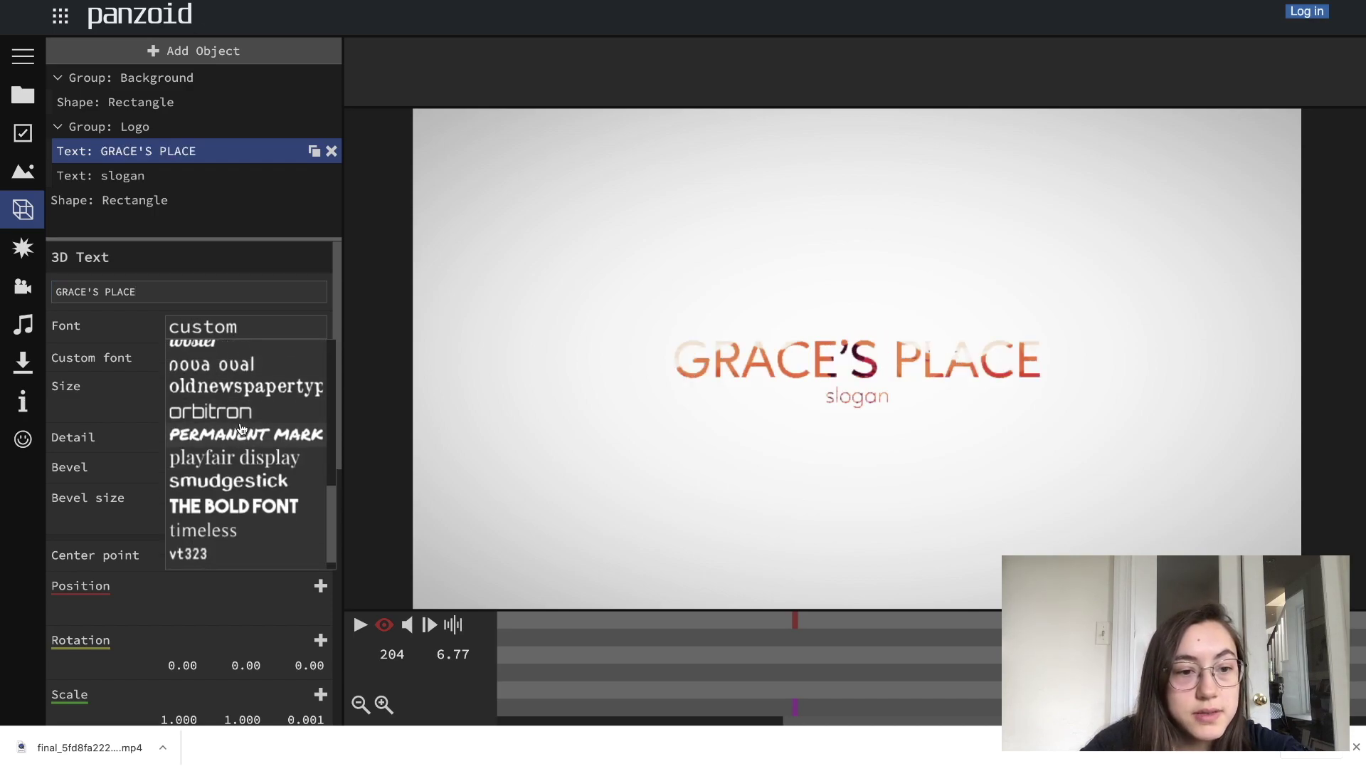
{"action": "left_click", "coordinate": [239, 504]}
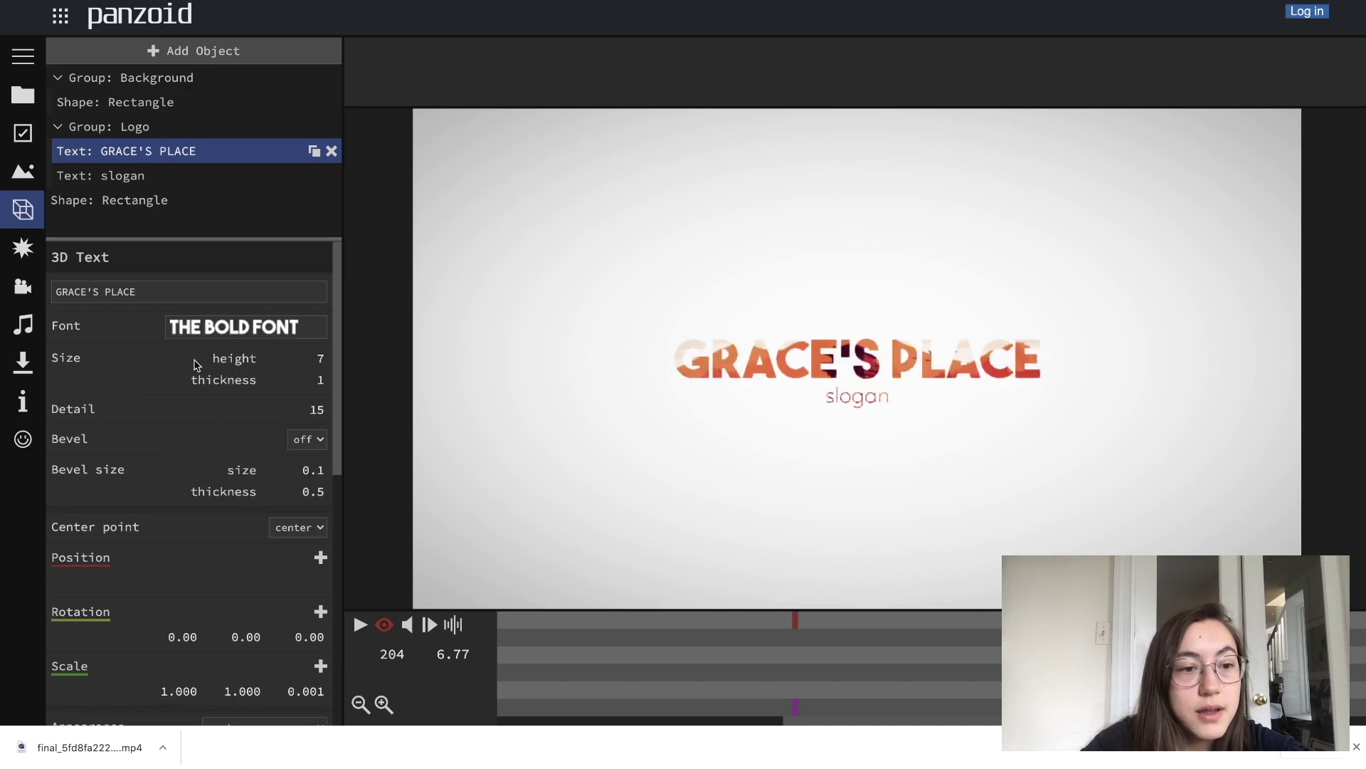
{"action": "left_click", "coordinate": [202, 331]}
{"action": "scroll", "coordinate": [220, 499], "scroll_direction": "down", "scroll_amount": 10}
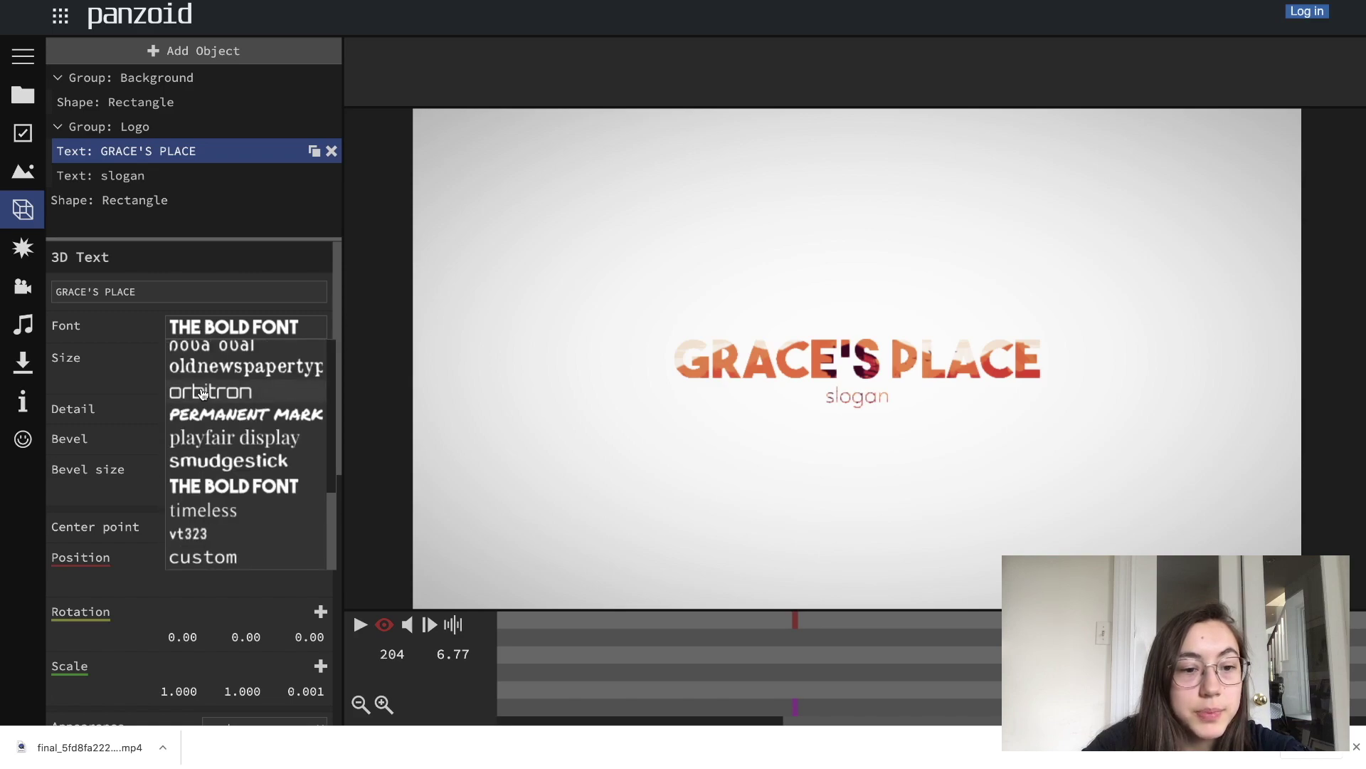
{"action": "left_click", "coordinate": [834, 396]}
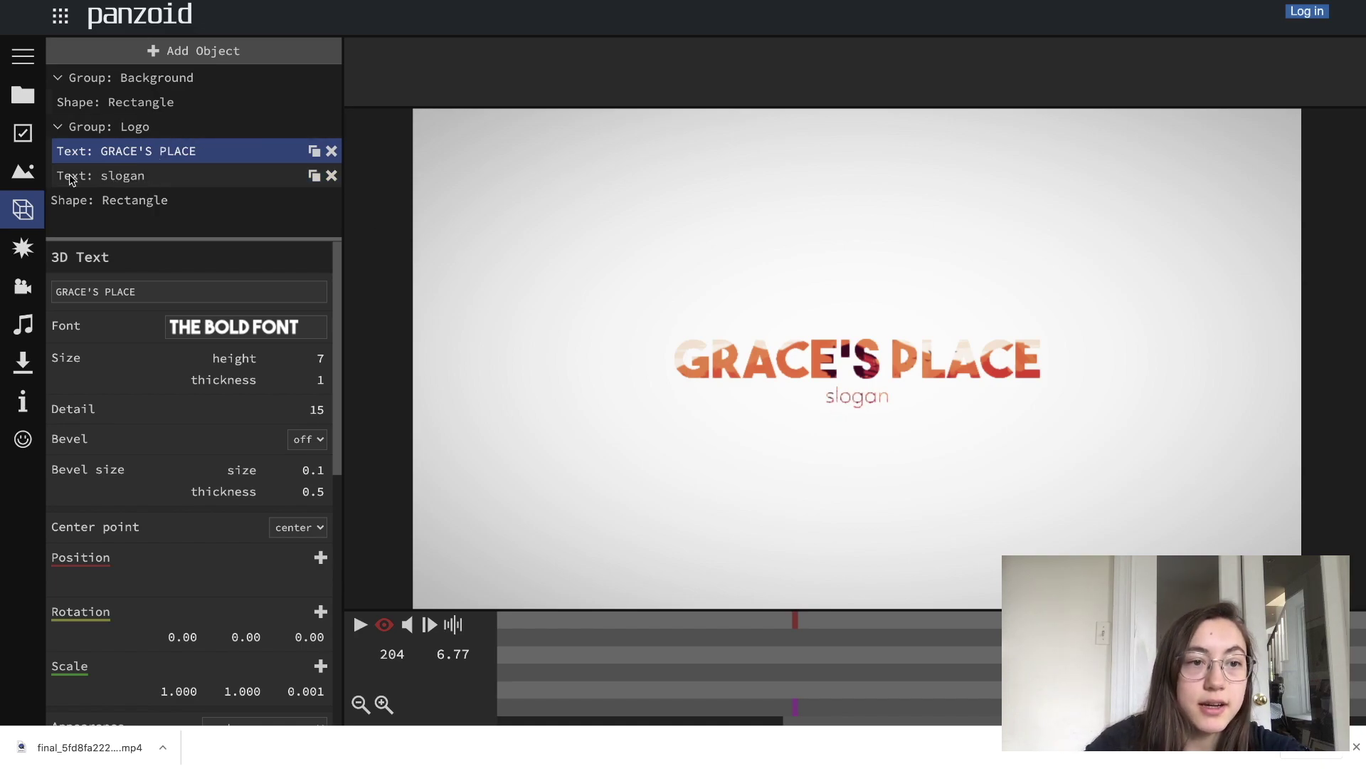
Change the slogan to 'ur chill zone' in the clementepdai font and play the preview.
{"action": "left_click", "coordinate": [106, 178]}
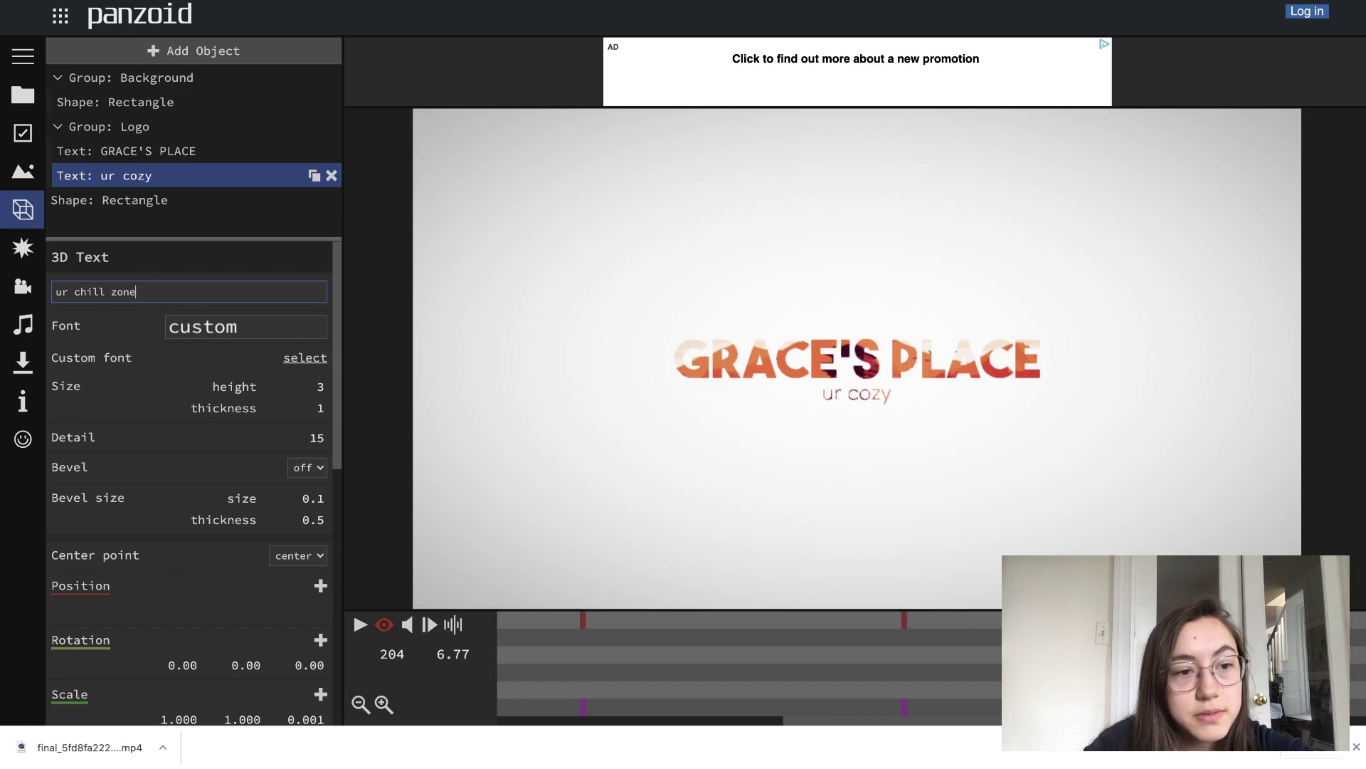
{"action": "left_click", "coordinate": [246, 327]}
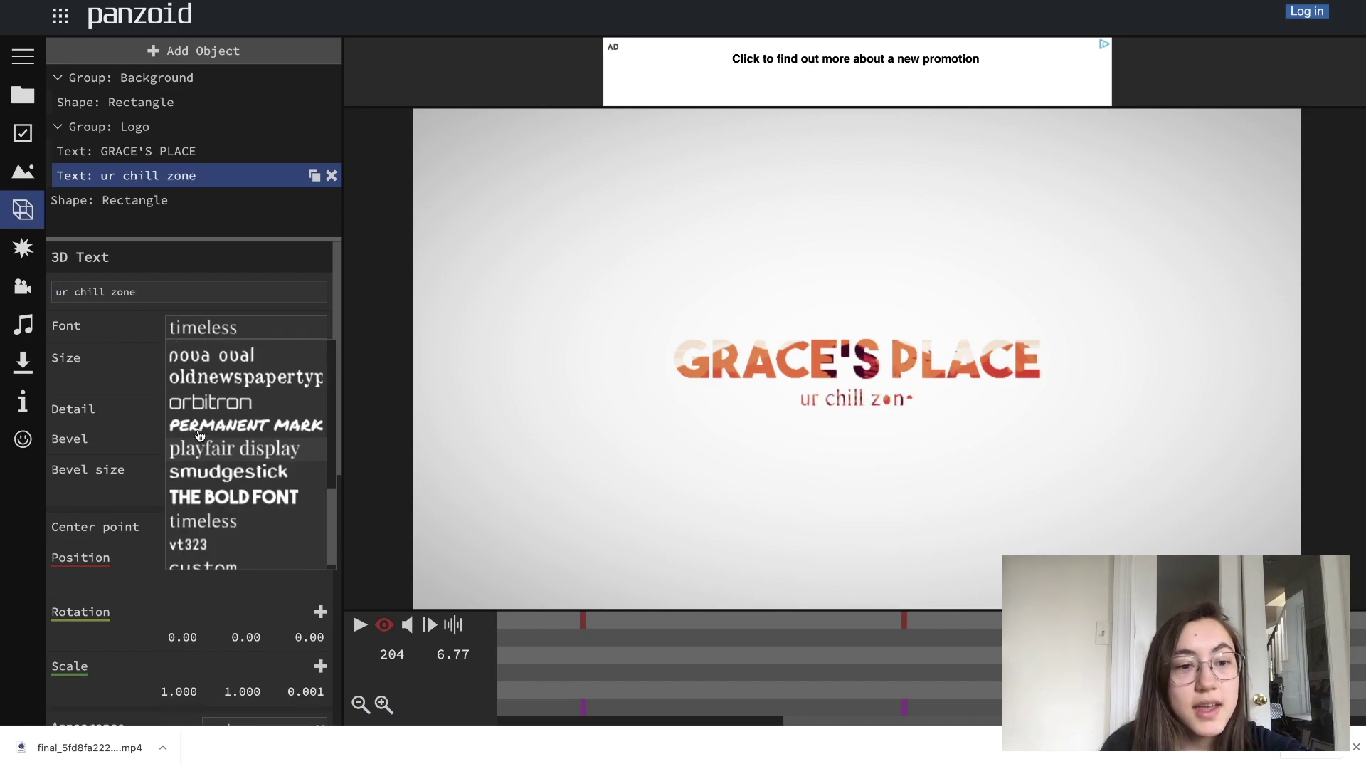
{"action": "scroll", "coordinate": [201, 459], "scroll_direction": "up", "scroll_amount": 5}
{"action": "scroll", "coordinate": [201, 459], "scroll_direction": "up", "scroll_amount": 3}
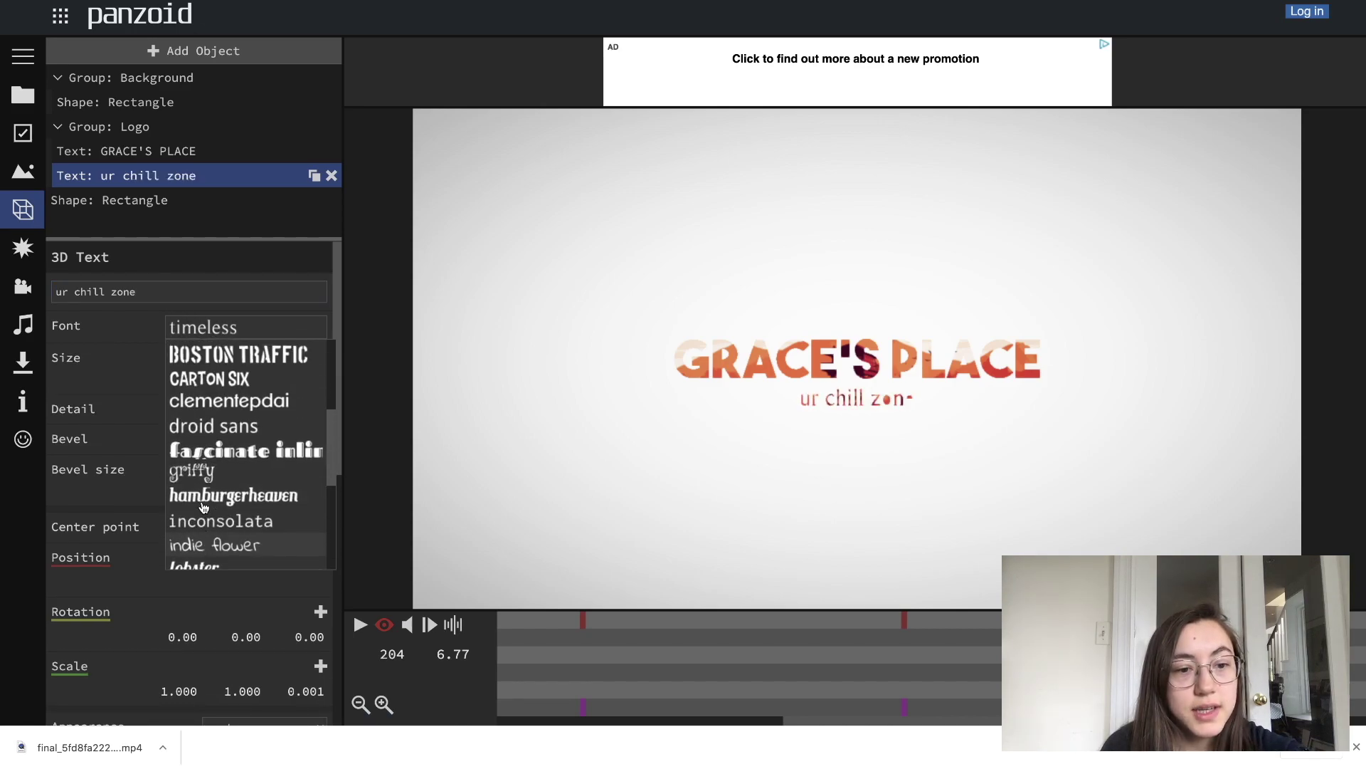
{"action": "left_click", "coordinate": [213, 442]}
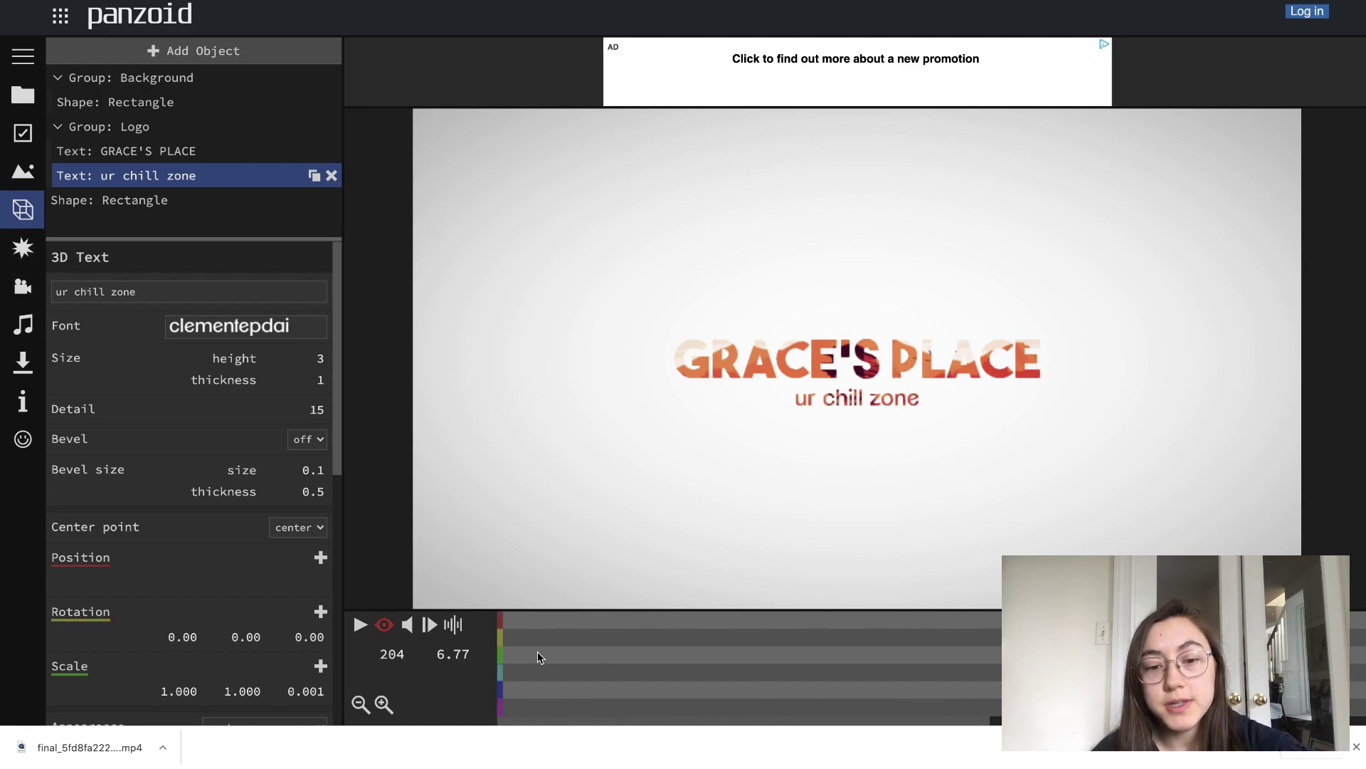
{"action": "left_click", "coordinate": [361, 624]}
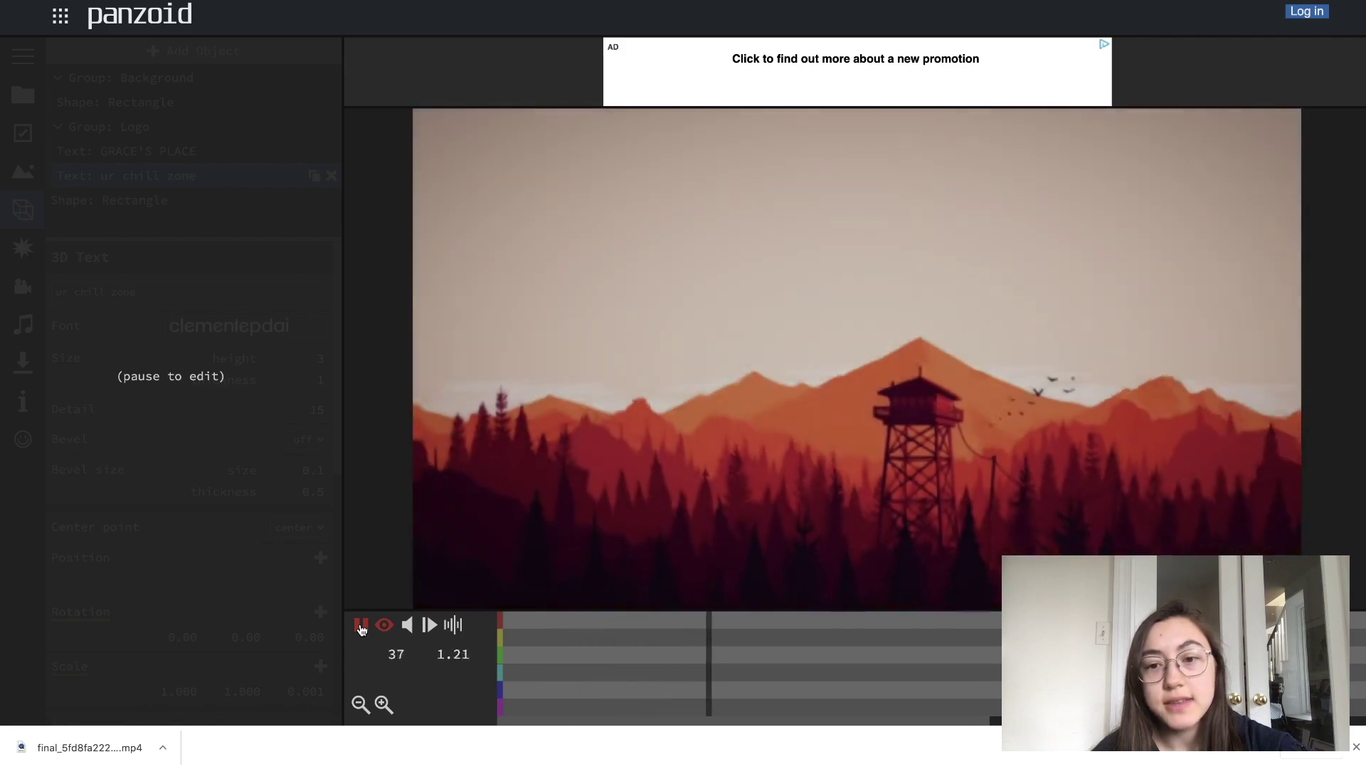
Pause the intro preview near 1.67 s and show its list of applied effects.
{"action": "left_click", "coordinate": [360, 625]}
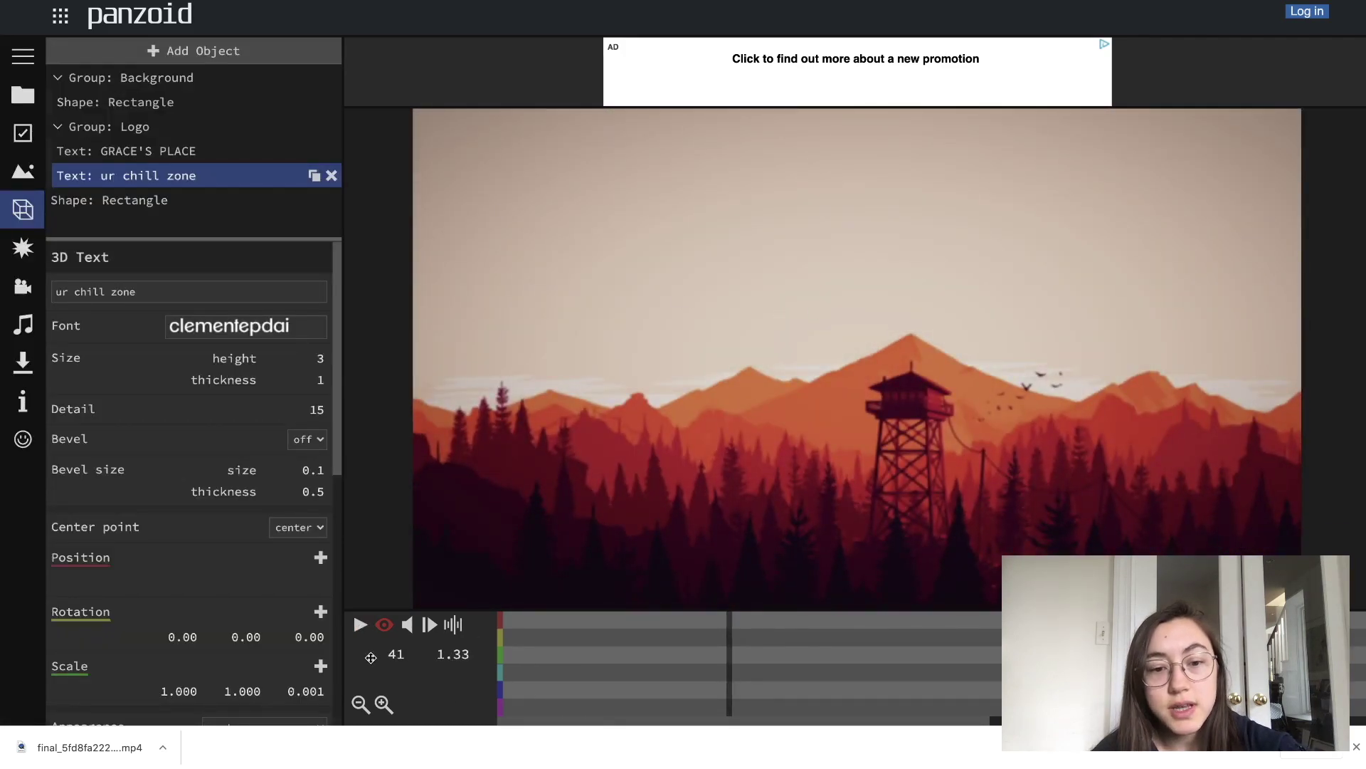
{"action": "left_click", "coordinate": [754, 636]}
{"action": "left_click", "coordinate": [832, 652]}
{"action": "left_click", "coordinate": [788, 653]}
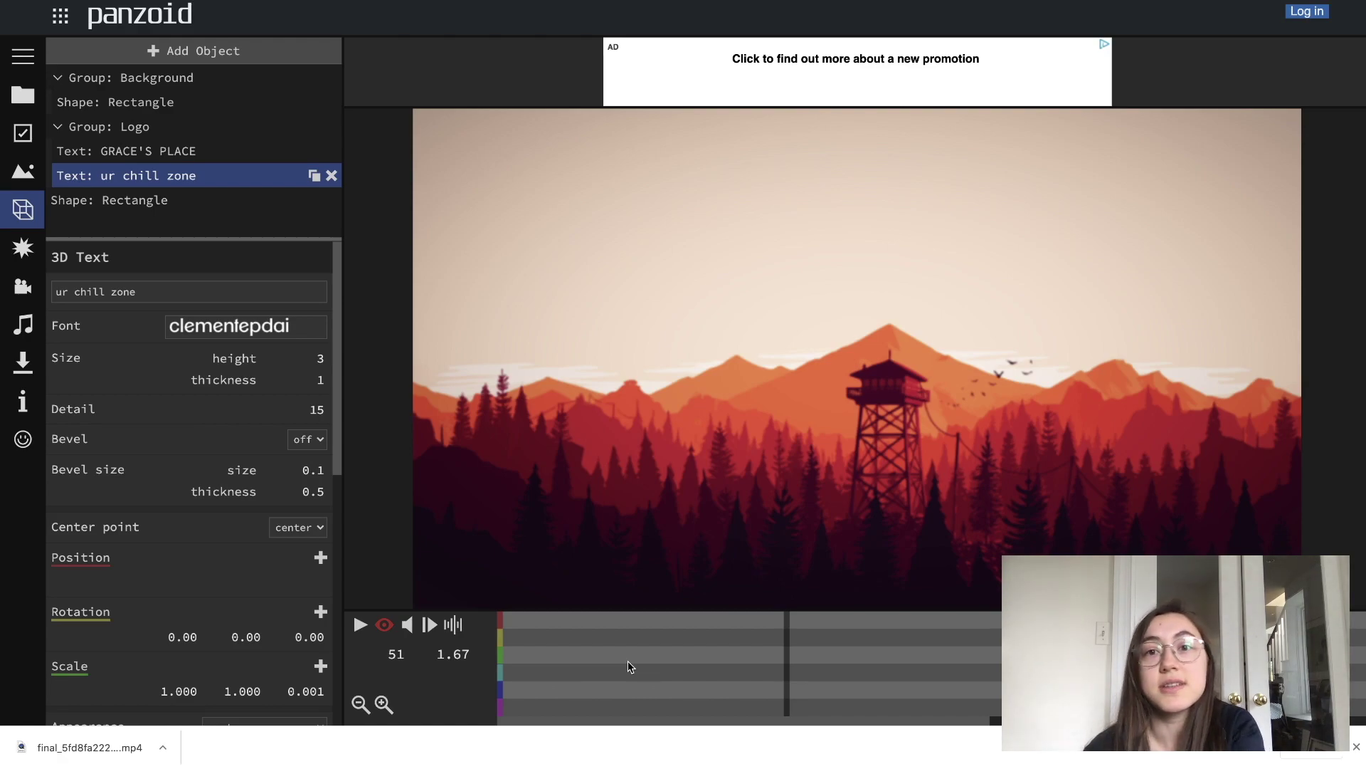
{"action": "left_click", "coordinate": [21, 250]}
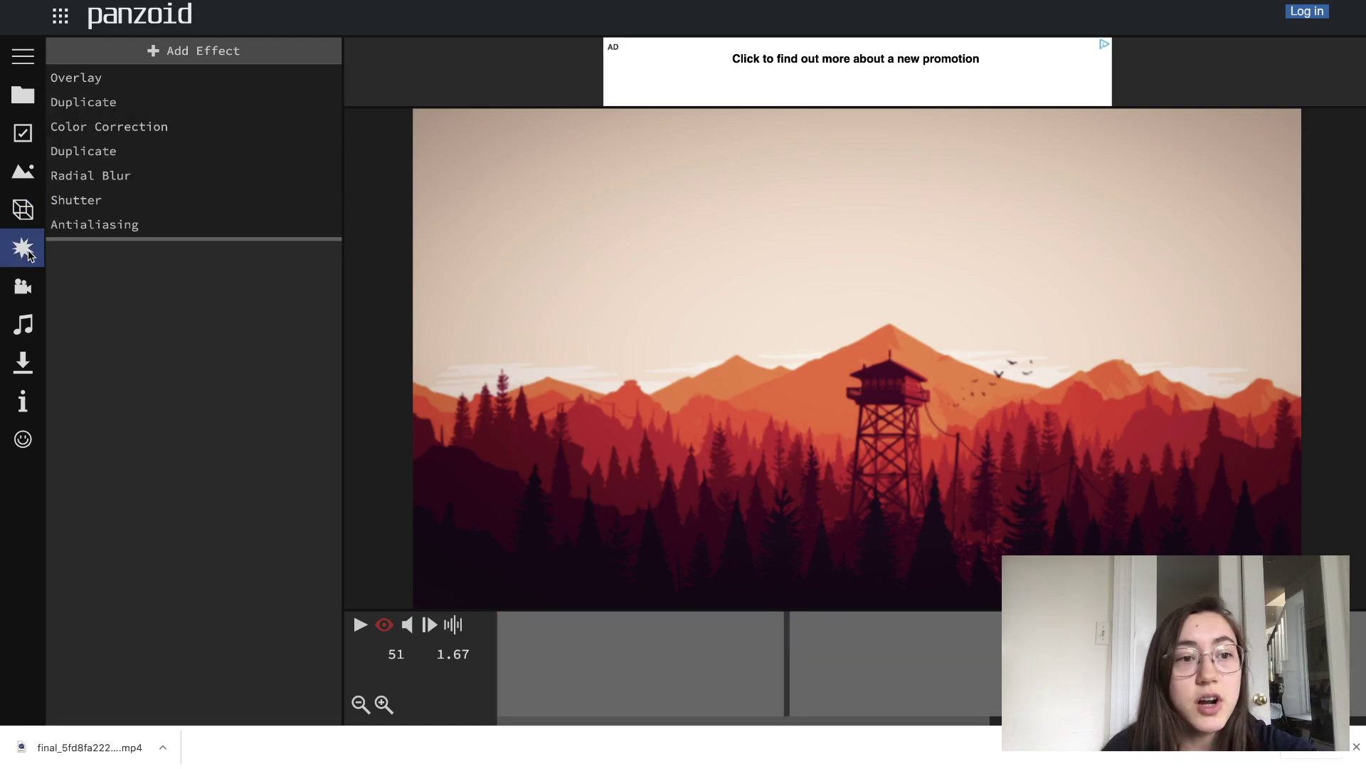
Inspect the Overlay effect's Image setting, cancelling the file picker without choosing an image.
{"action": "left_click", "coordinate": [116, 79]}
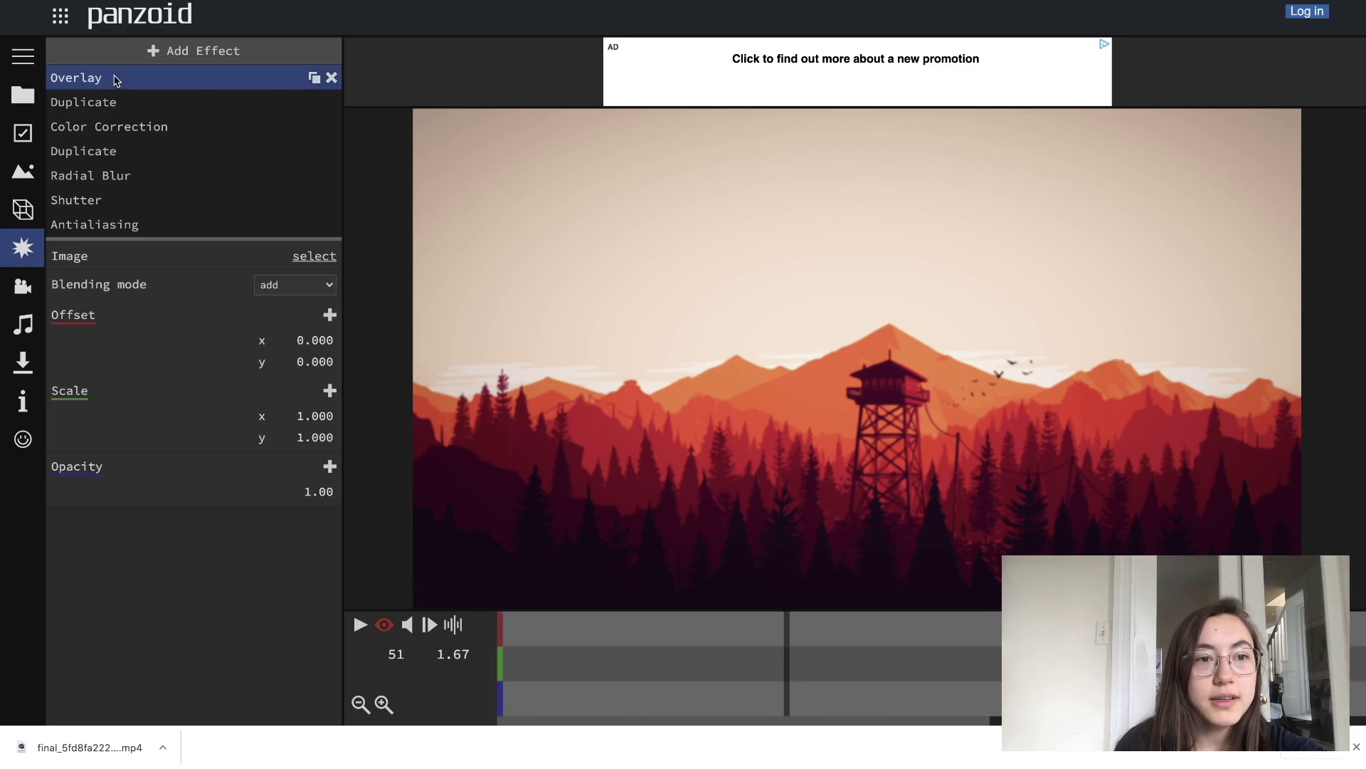
{"action": "left_click", "coordinate": [312, 261]}
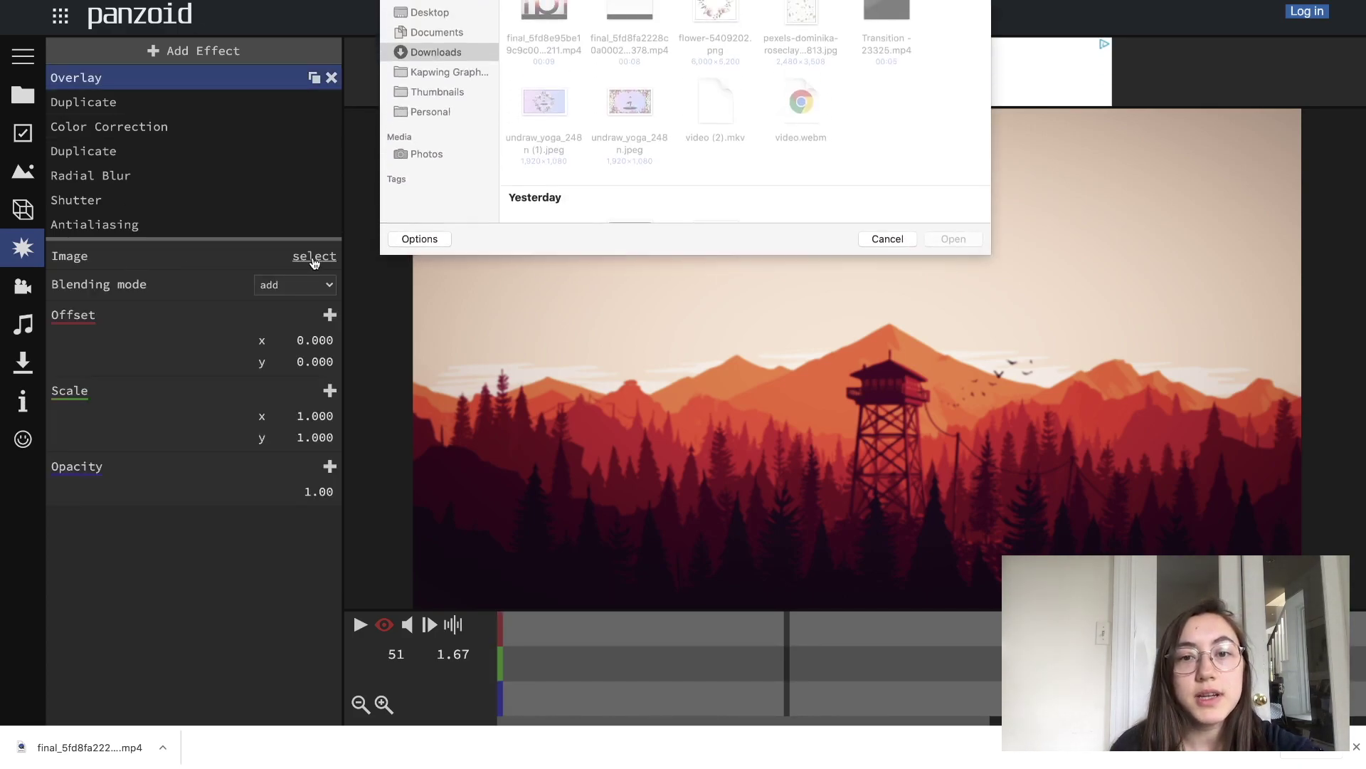
{"action": "left_click", "coordinate": [883, 239]}
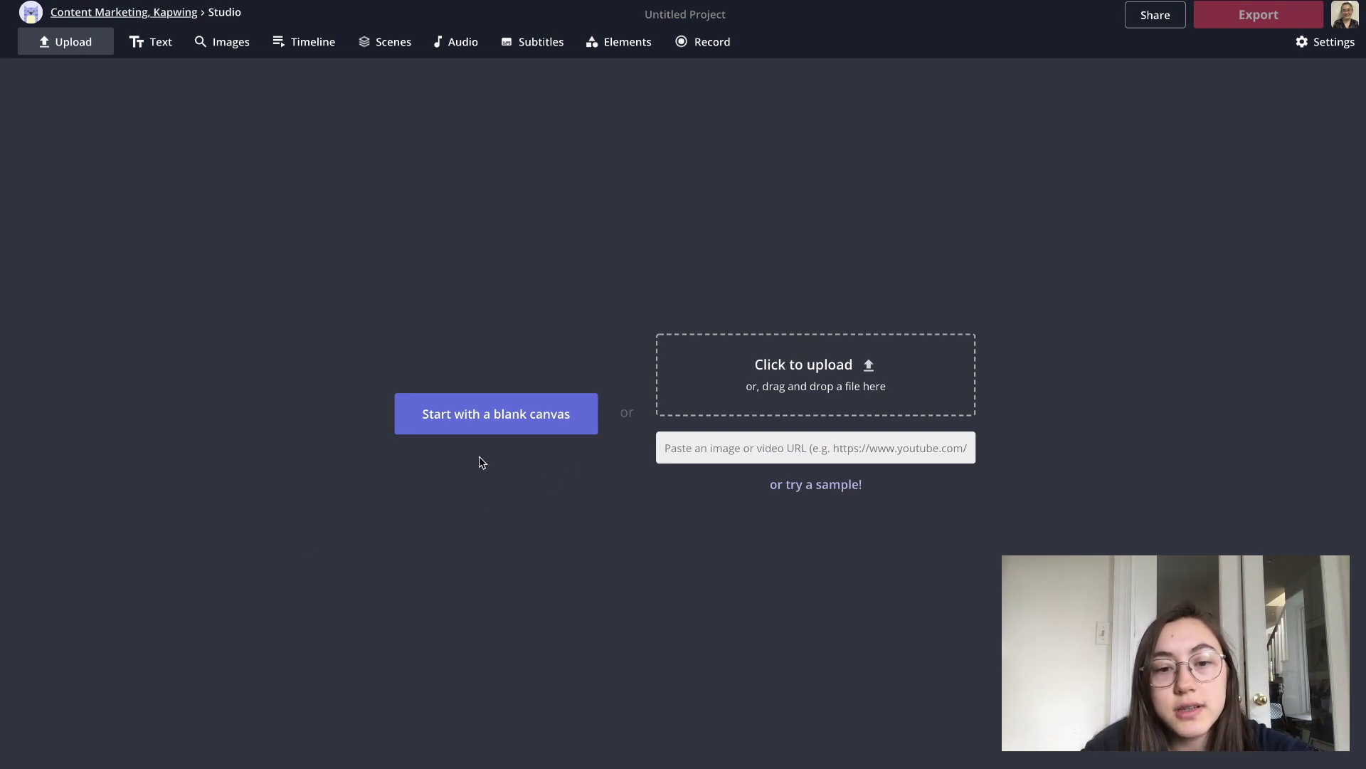
Start a blank 16:9 canvas and stretch a searched pastel gradient image across it.
{"action": "left_click", "coordinate": [532, 414]}
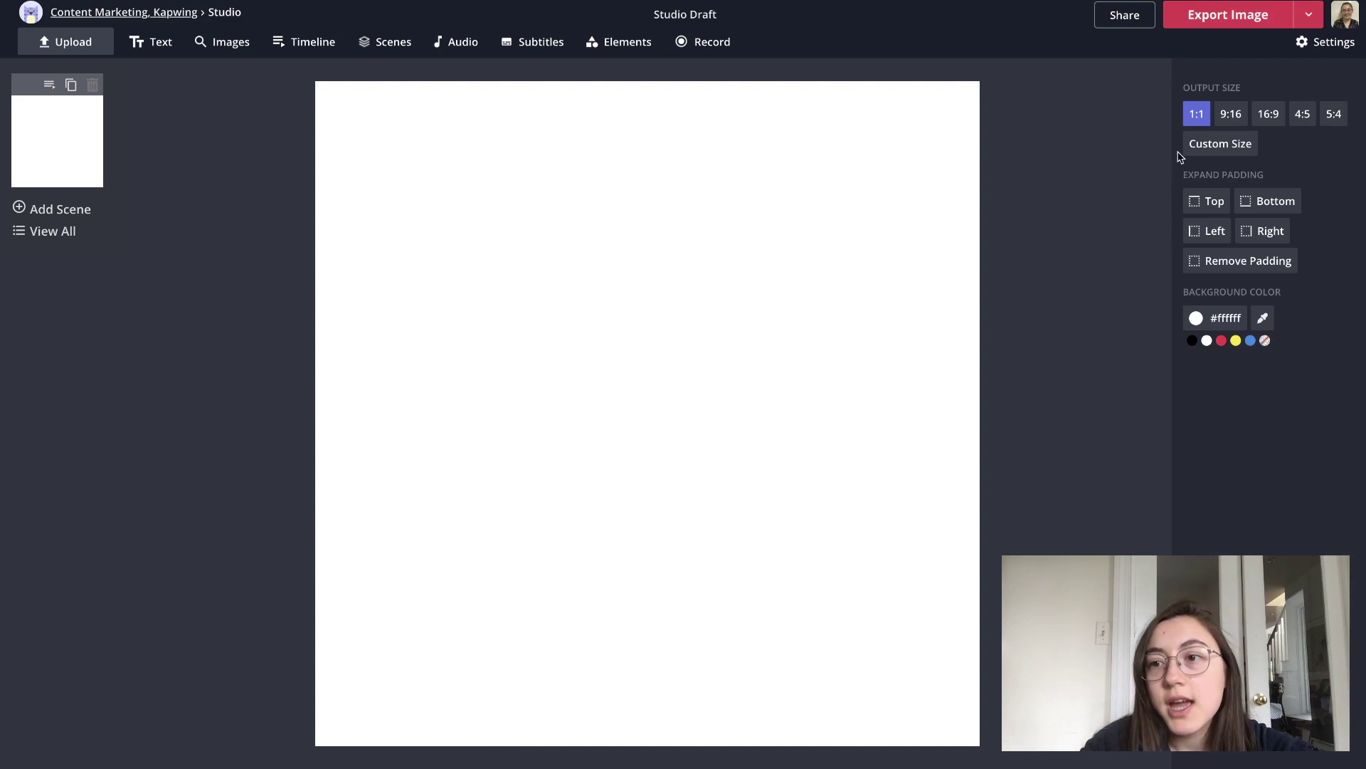
{"action": "left_click", "coordinate": [1269, 114]}
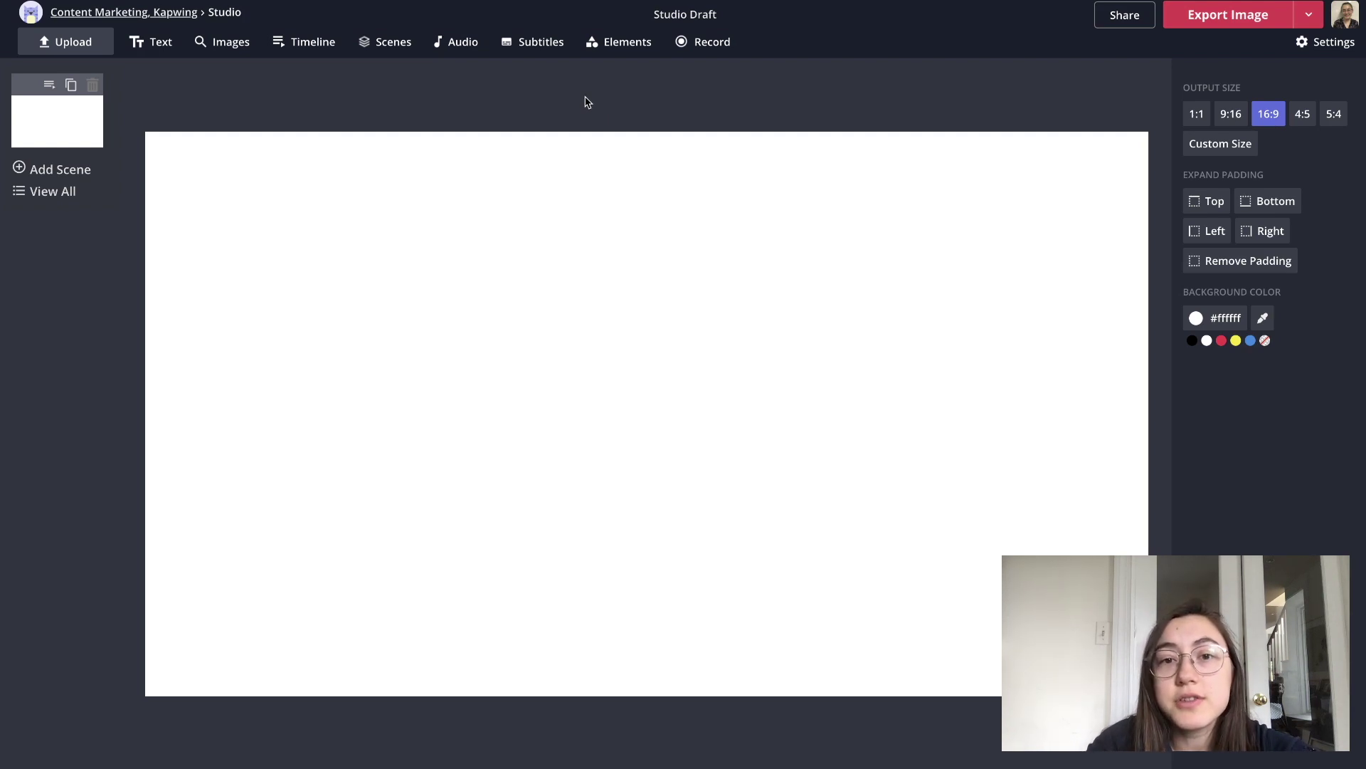
{"action": "left_click", "coordinate": [222, 43]}
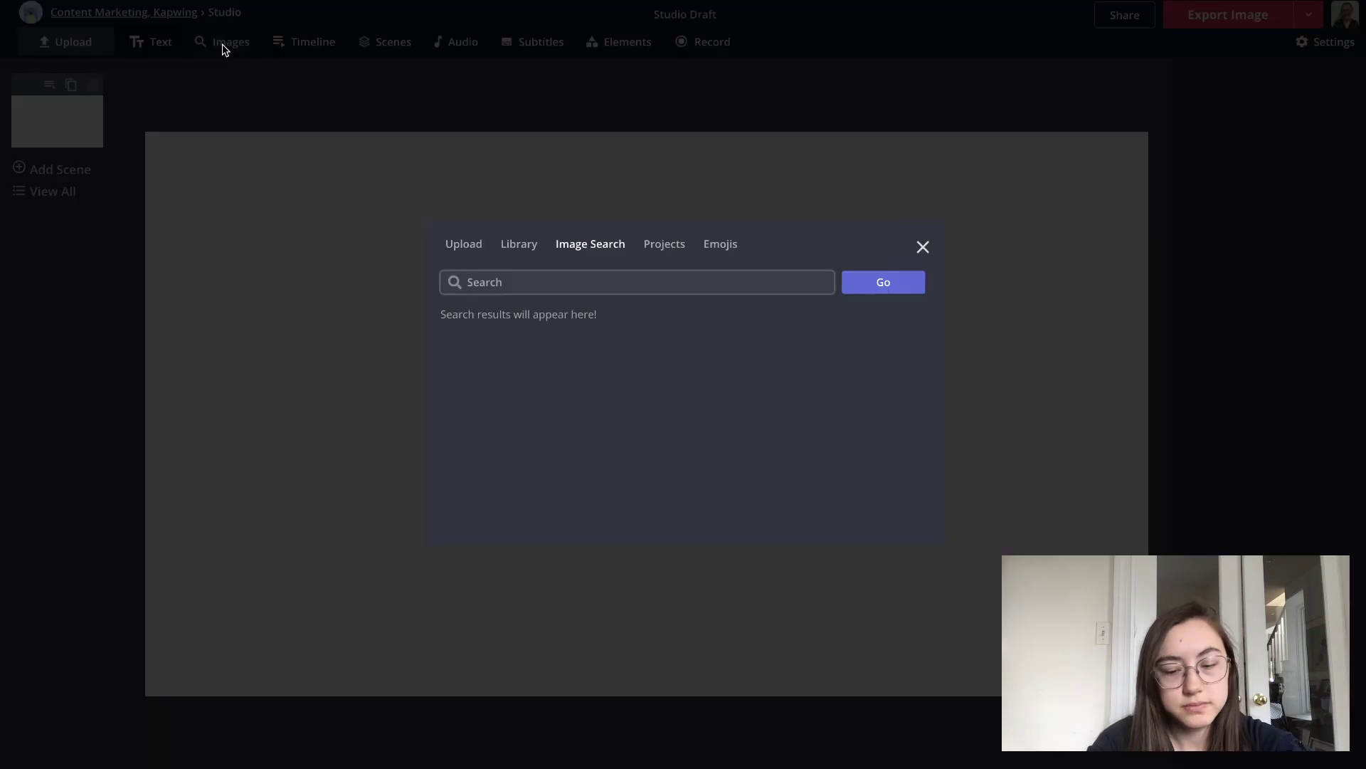
{"action": "type", "text": "pastel badient"}
{"action": "key", "text": "Return"}
{"action": "left_click", "coordinate": [536, 399]}
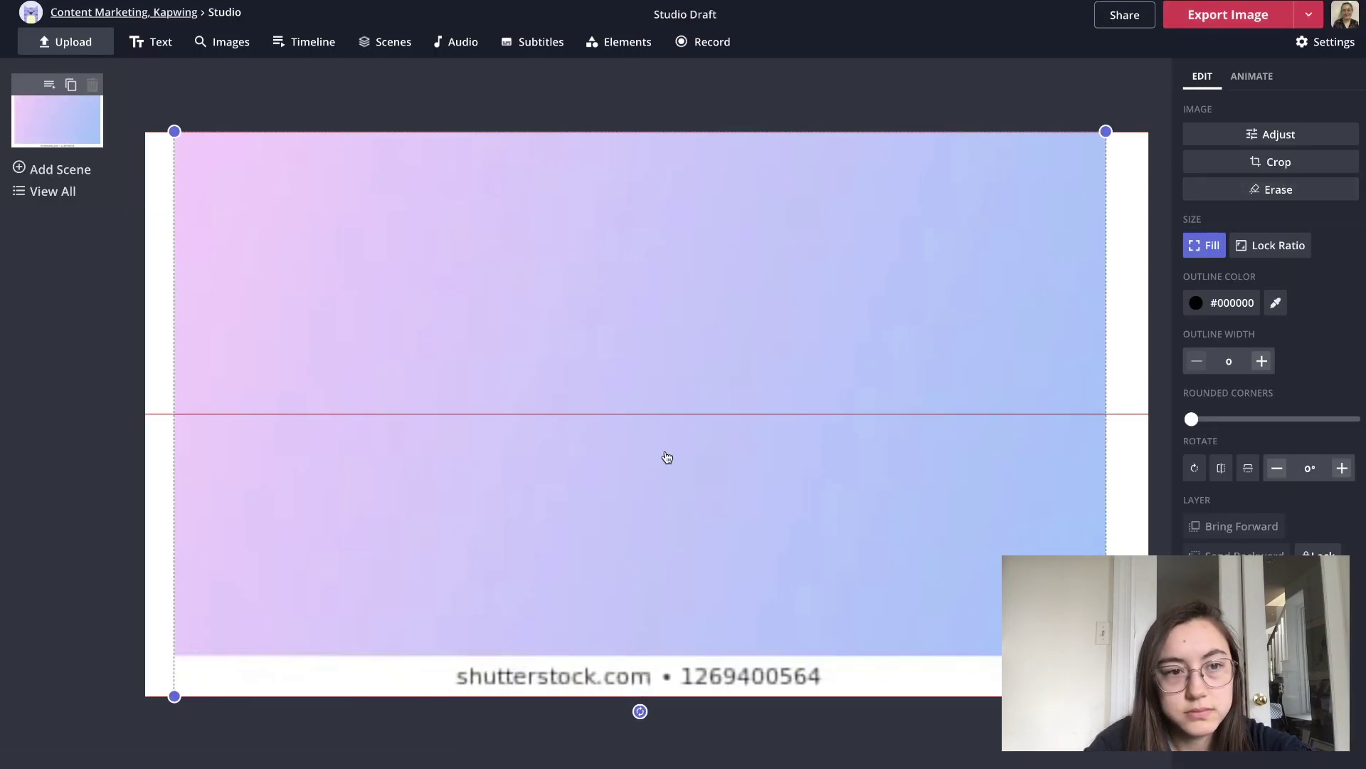
{"action": "left_click_drag", "start_coordinate": [665, 457], "coordinate": [635, 457]}
Add the yoga illustration and erase its white leg gap with the Magic Wand.
{"action": "left_click", "coordinate": [84, 50]}
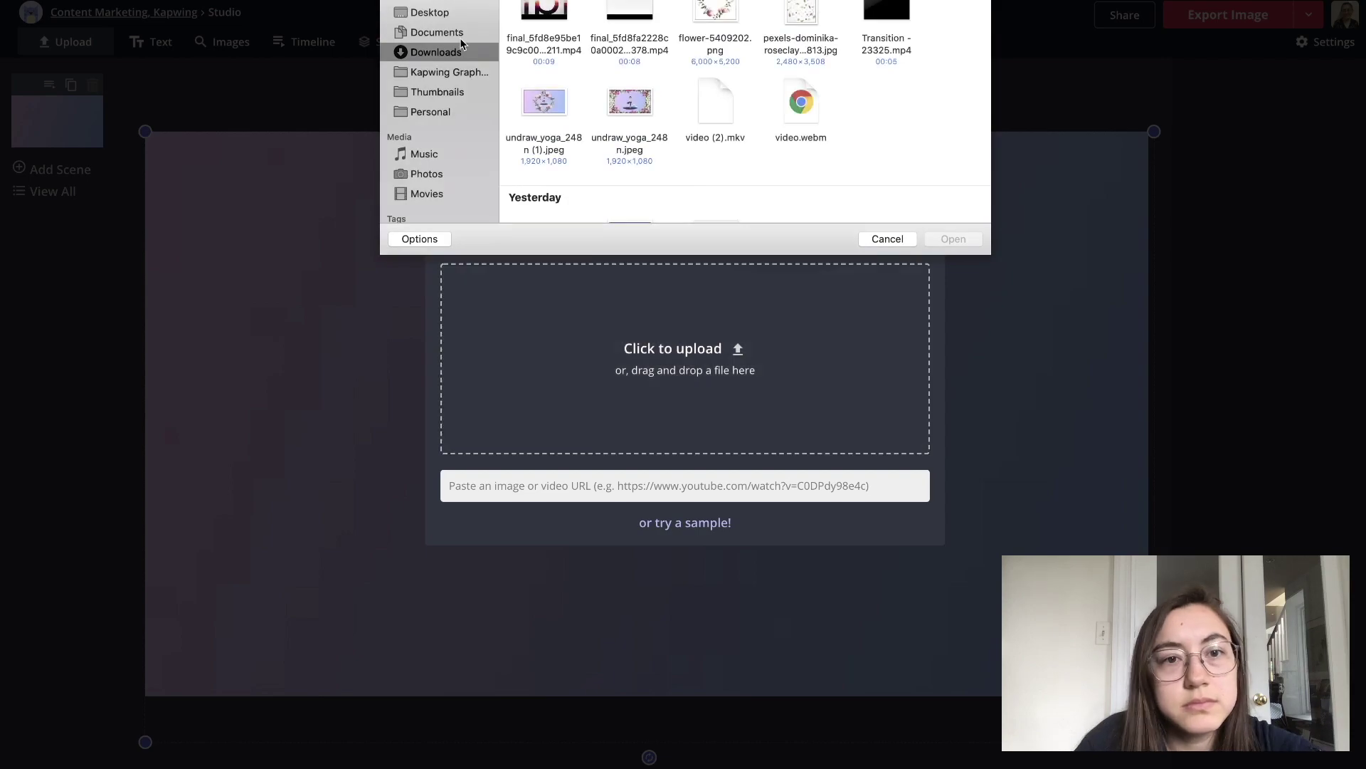
{"action": "scroll", "coordinate": [701, 130], "scroll_direction": "down", "scroll_amount": 5}
{"action": "scroll", "coordinate": [702, 127], "scroll_direction": "right", "scroll_amount": 10}
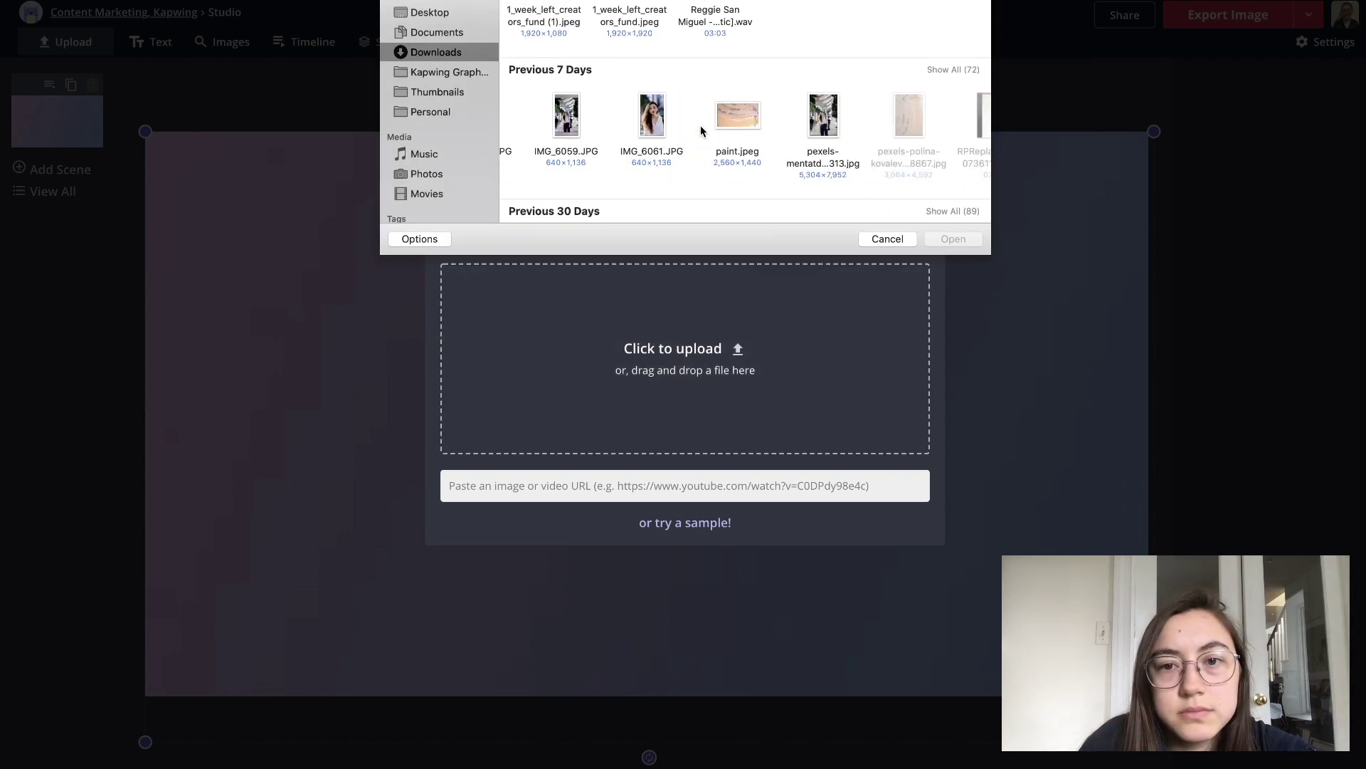
{"action": "double_click", "coordinate": [705, 119]}
{"action": "left_click", "coordinate": [1278, 190]}
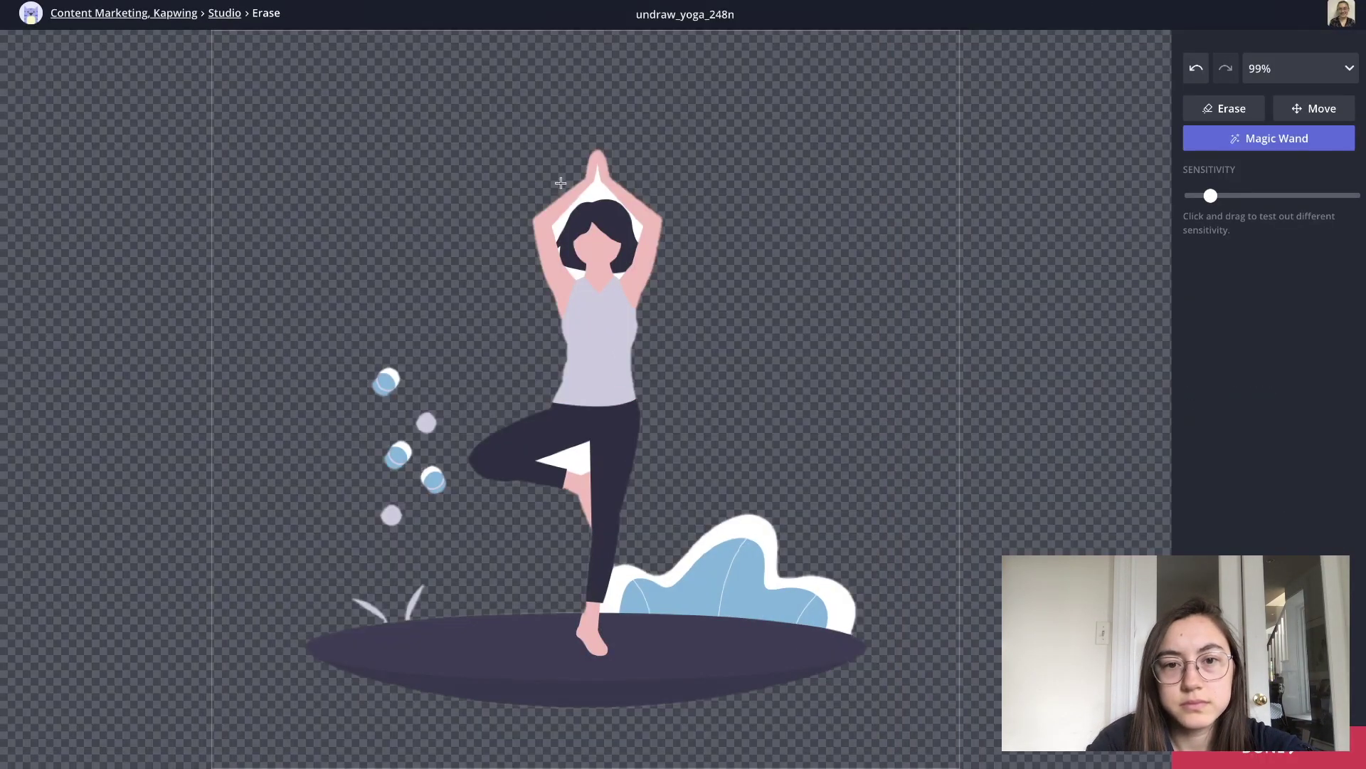
{"action": "left_click", "coordinate": [575, 458]}
{"action": "left_click", "coordinate": [1269, 138]}
{"action": "left_click", "coordinate": [1224, 108]}
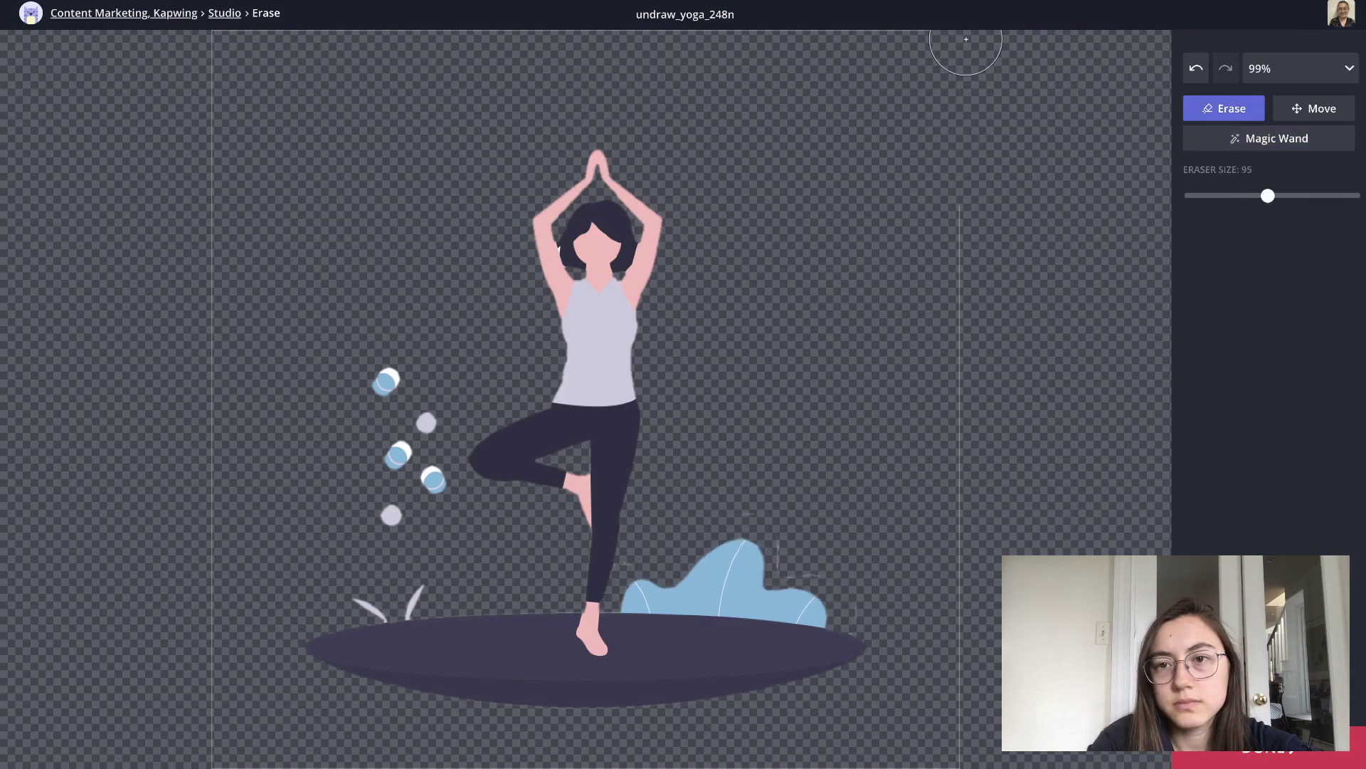
{"action": "left_click", "coordinate": [1267, 749]}
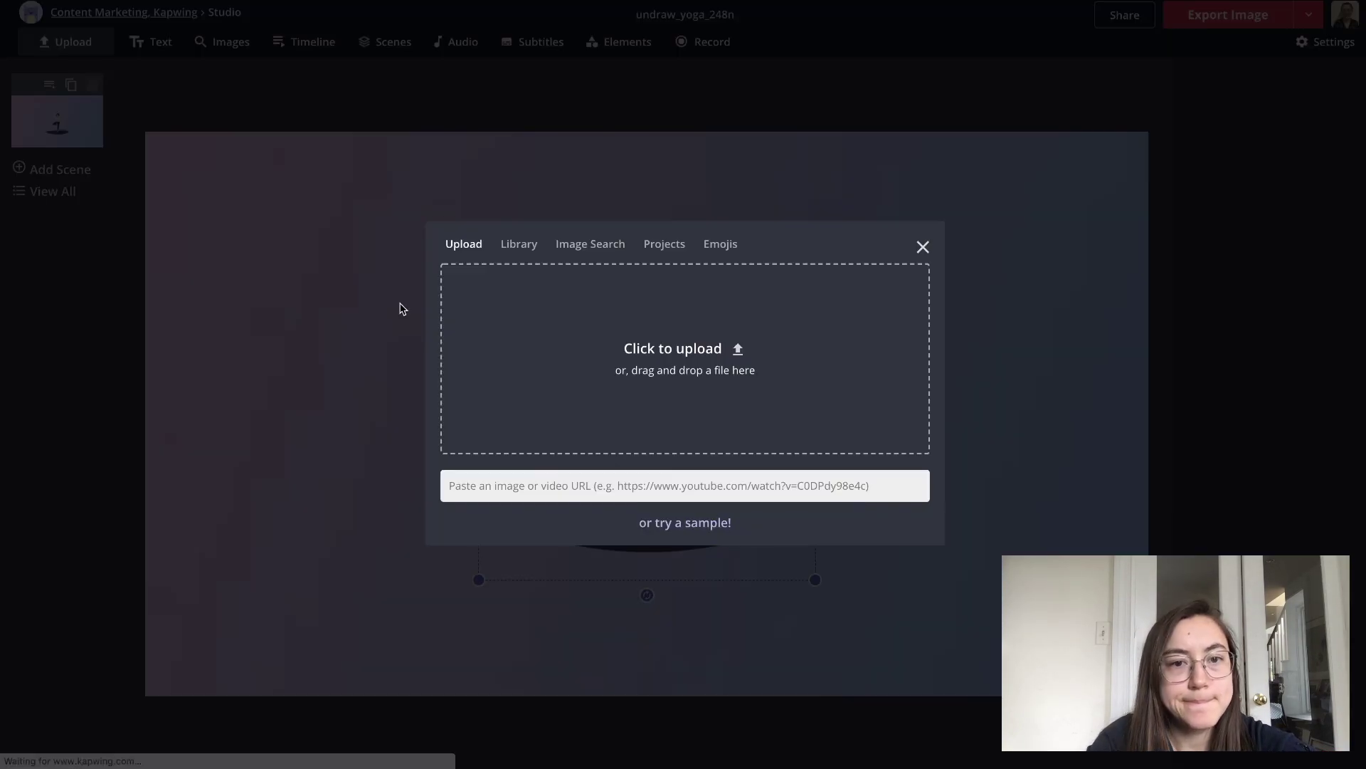
Add the flower frame image and erase its white centre diamond with the Magic Wand.
{"action": "left_click", "coordinate": [684, 351]}
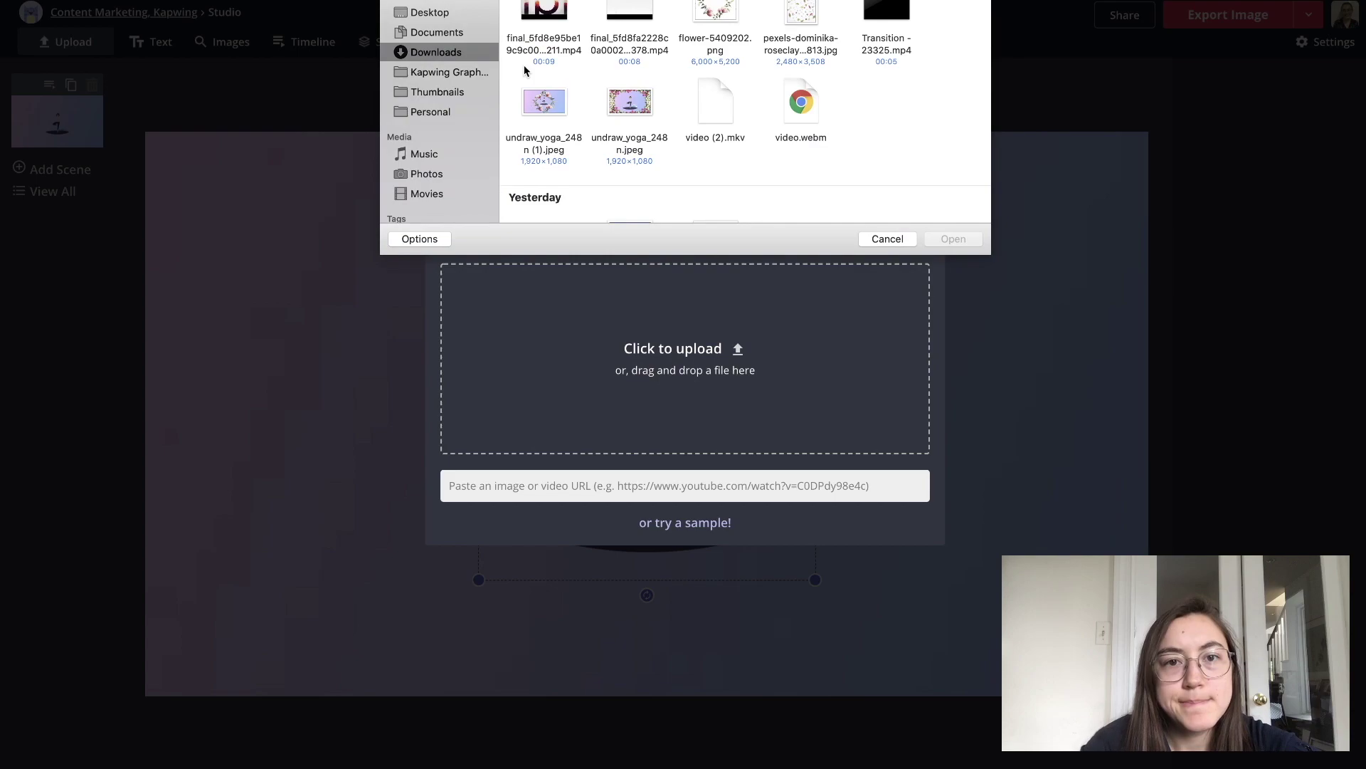
{"action": "left_click", "coordinate": [715, 29]}
{"action": "left_click", "coordinate": [953, 240]}
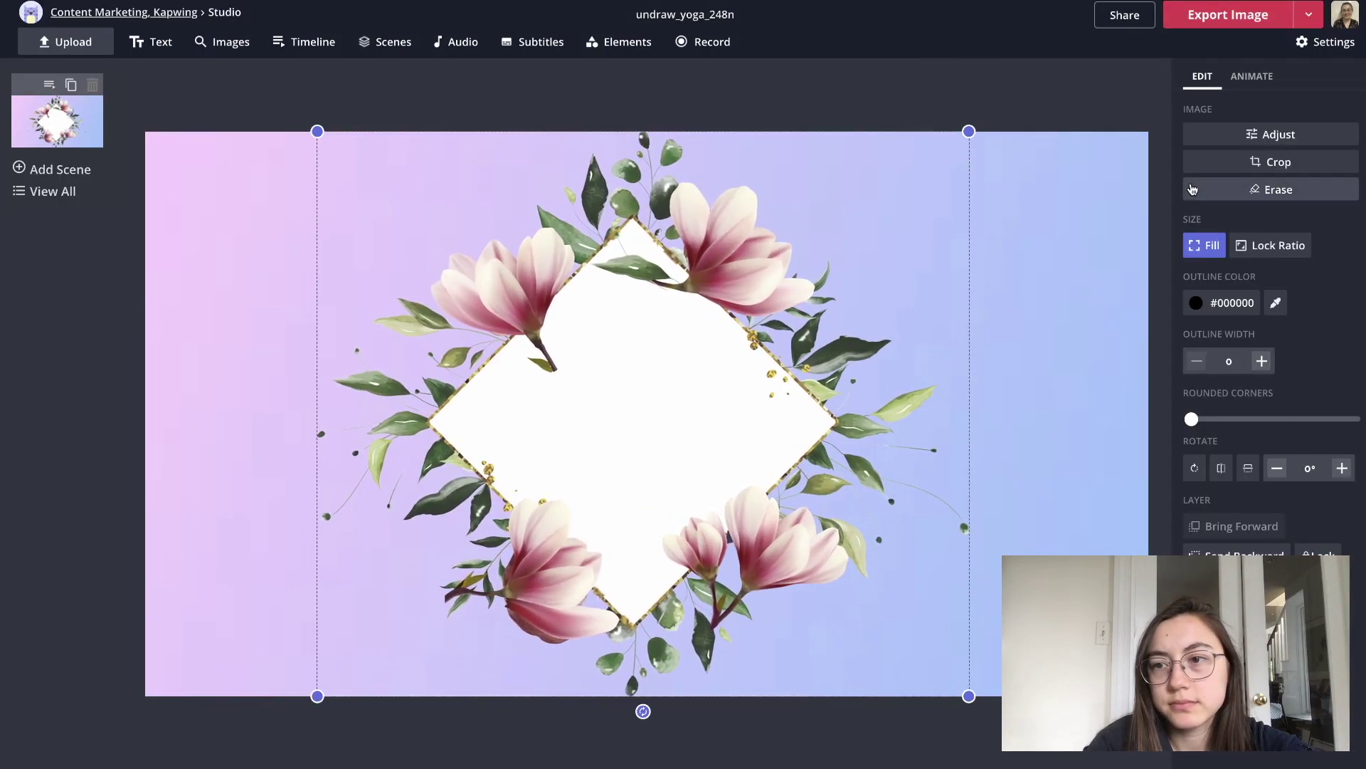
{"action": "left_click", "coordinate": [1271, 189]}
{"action": "left_click_drag", "start_coordinate": [599, 414], "coordinate": [1152, 199]}
{"action": "left_click", "coordinate": [676, 371]}
{"action": "left_click", "coordinate": [1269, 138]}
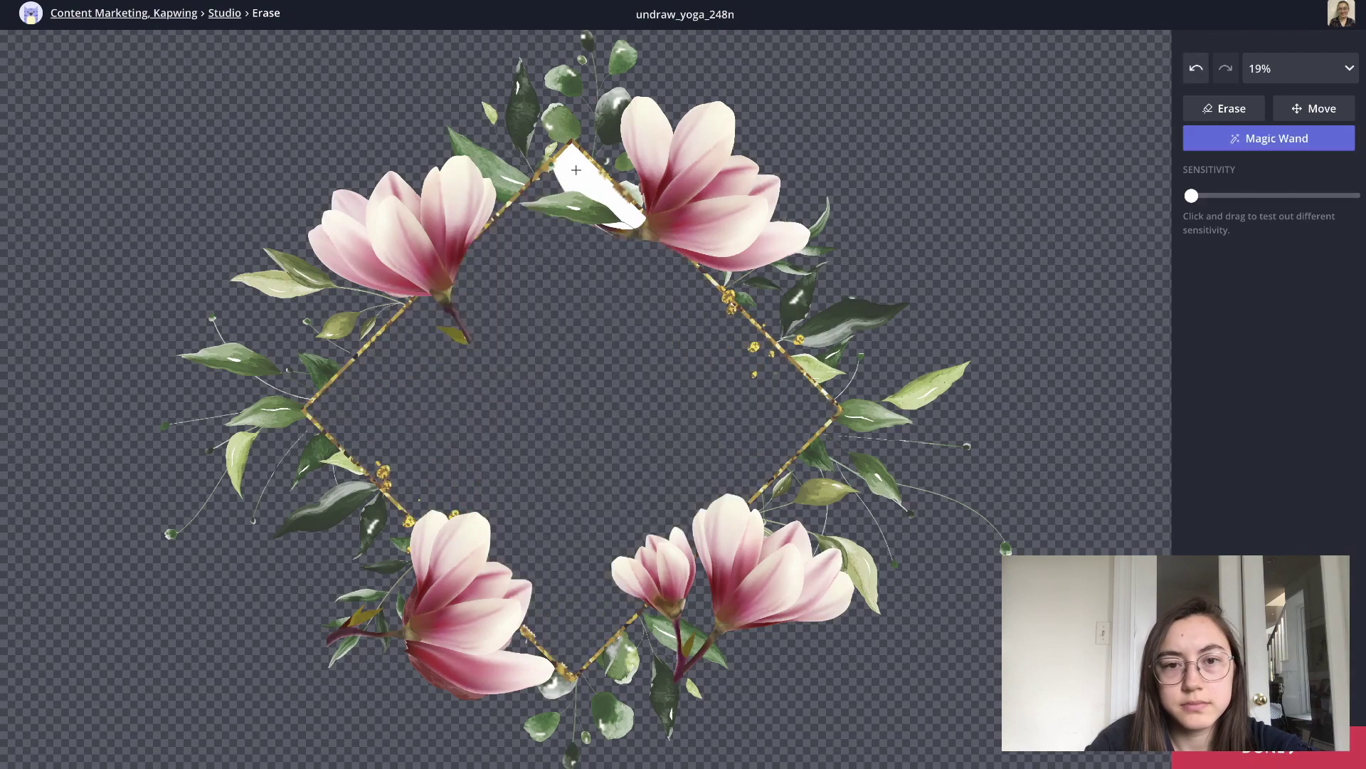
{"action": "left_click", "coordinate": [1267, 759]}
Align the yoga figure inside the flower frame and export the design.
{"action": "left_click_drag", "start_coordinate": [606, 413], "coordinate": [616, 366]}
{"action": "left_click", "coordinate": [644, 399]}
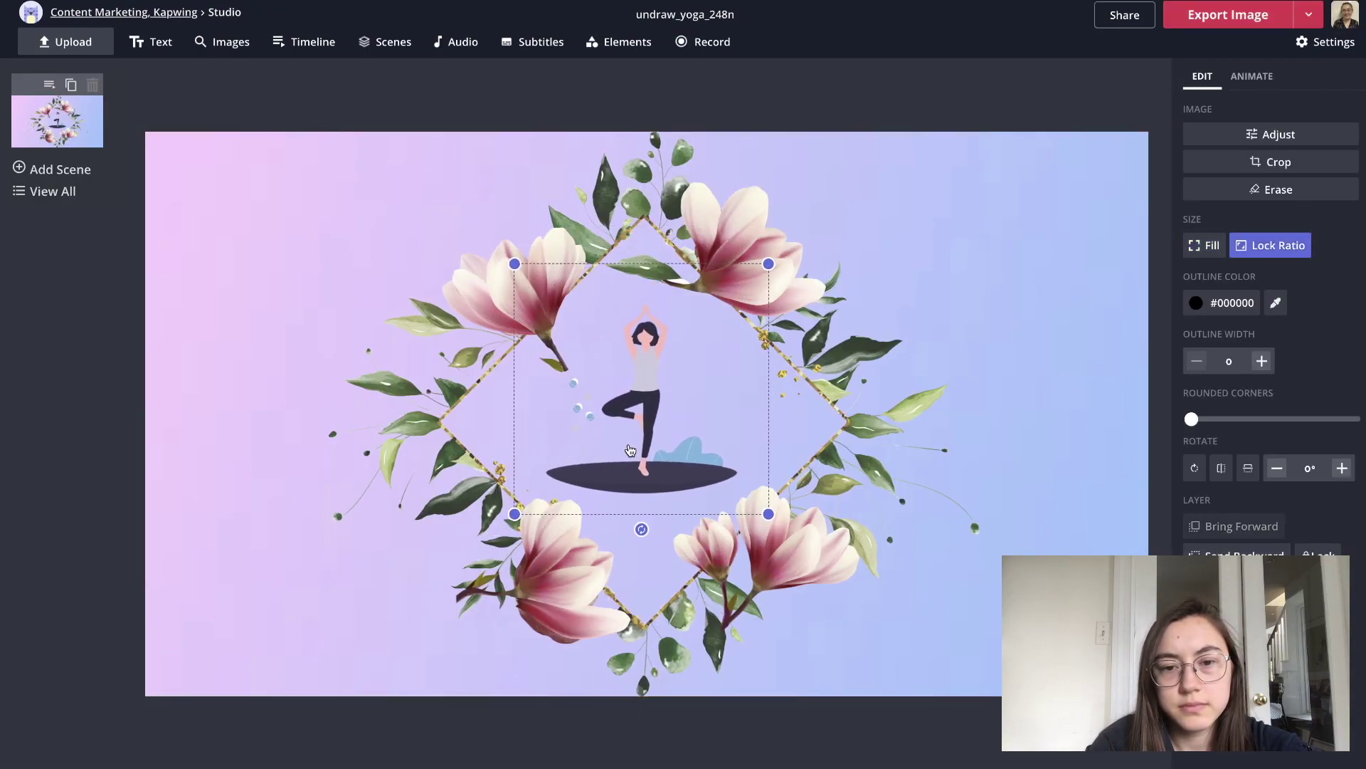
{"action": "left_click", "coordinate": [753, 143]}
{"action": "left_click", "coordinate": [794, 102]}
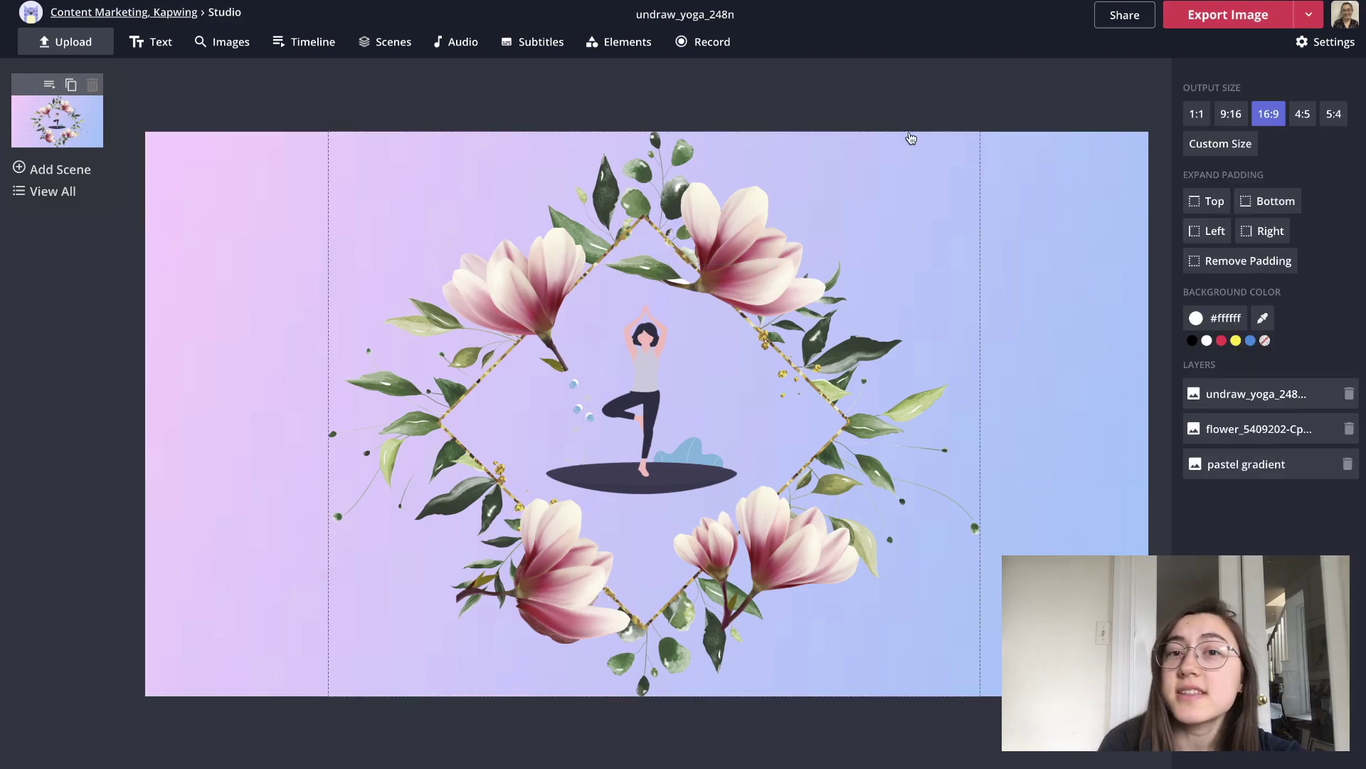
{"action": "left_click", "coordinate": [1216, 21]}
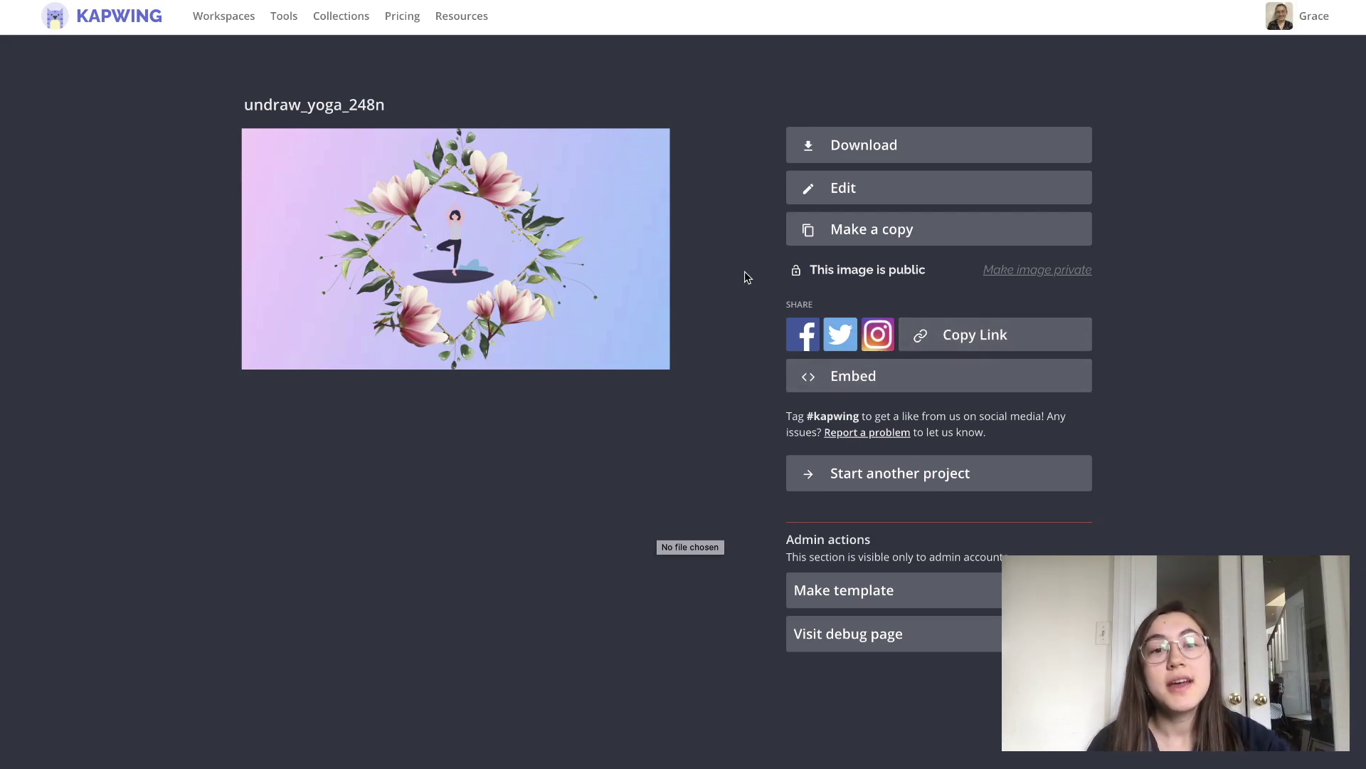
Download the exported floral yoga design as a PNG.
{"action": "left_click", "coordinate": [818, 148]}
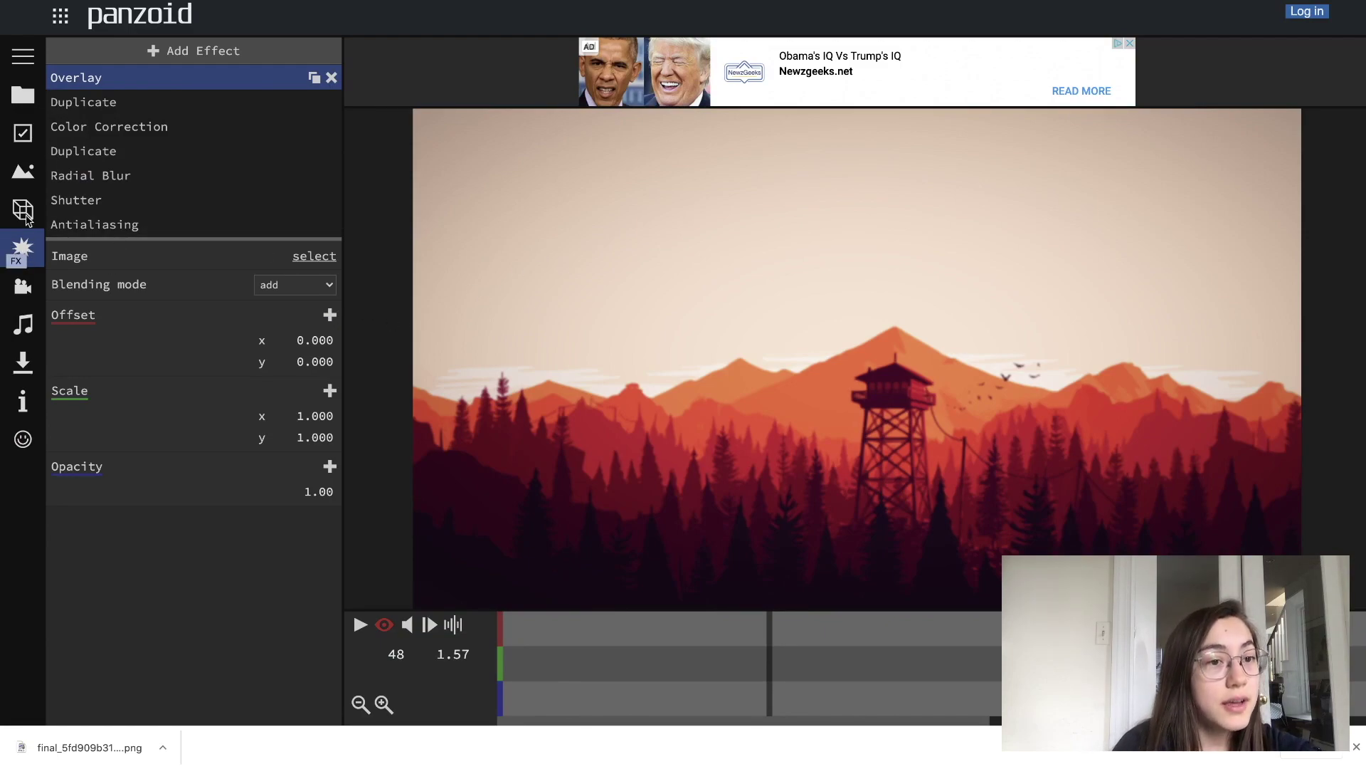
Set the Overlay effect's image to the downloaded floral yoga PNG.
{"action": "left_click", "coordinate": [137, 78]}
{"action": "left_click", "coordinate": [138, 78]}
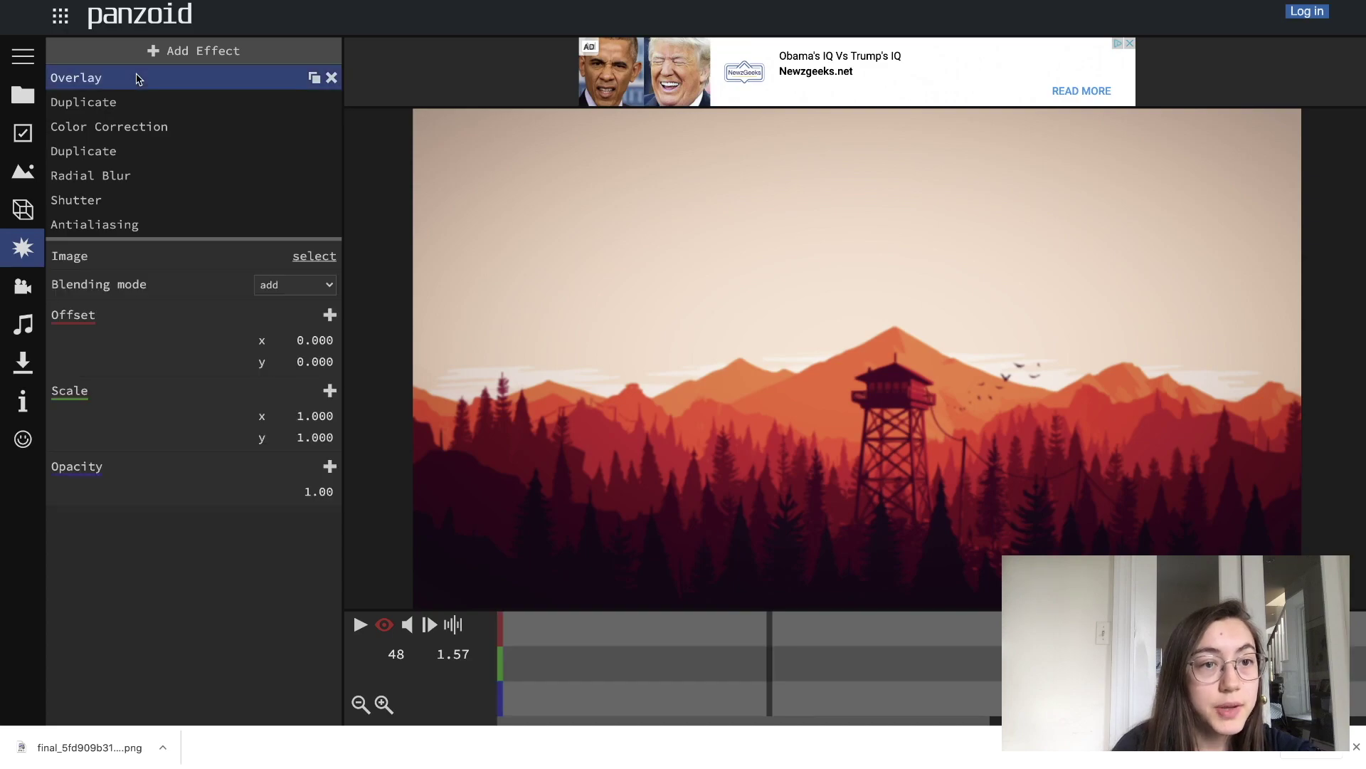
{"action": "left_click", "coordinate": [308, 257]}
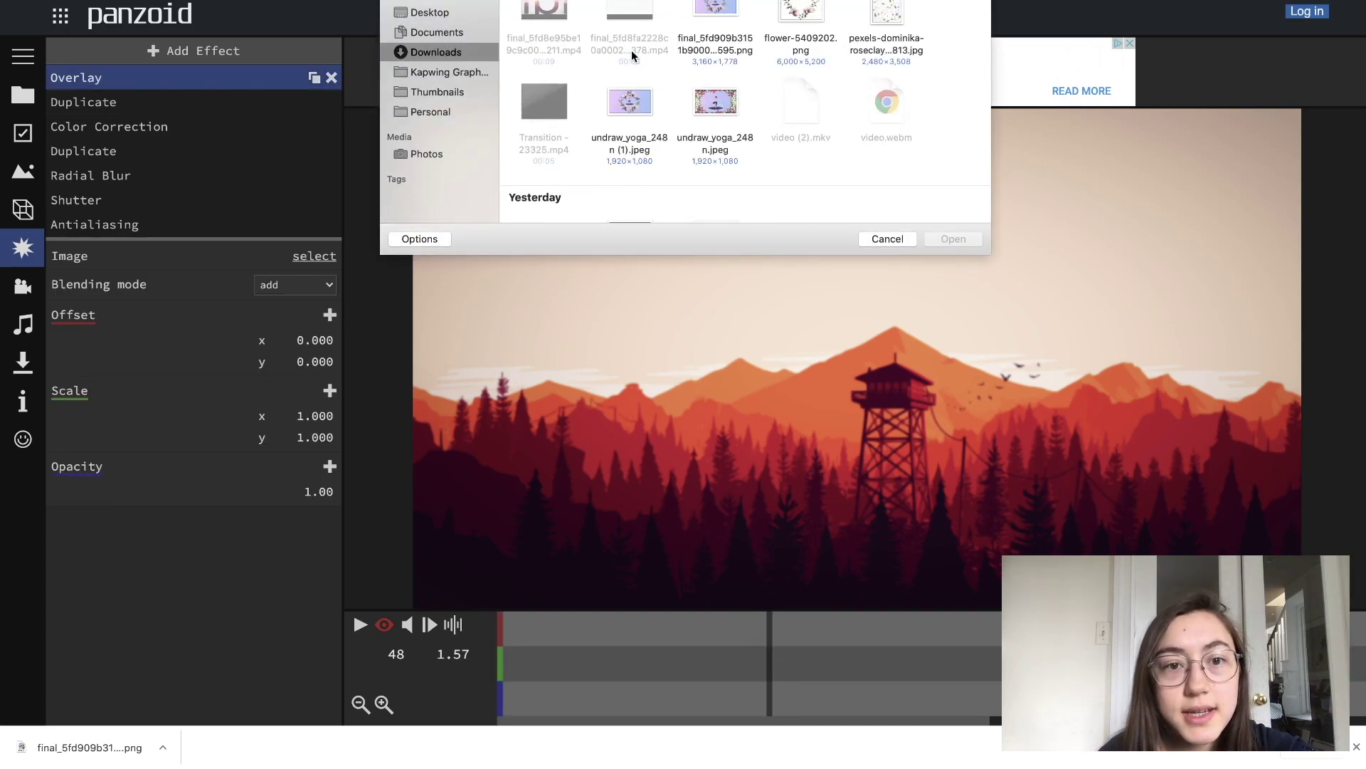
{"action": "double_click", "coordinate": [702, 15]}
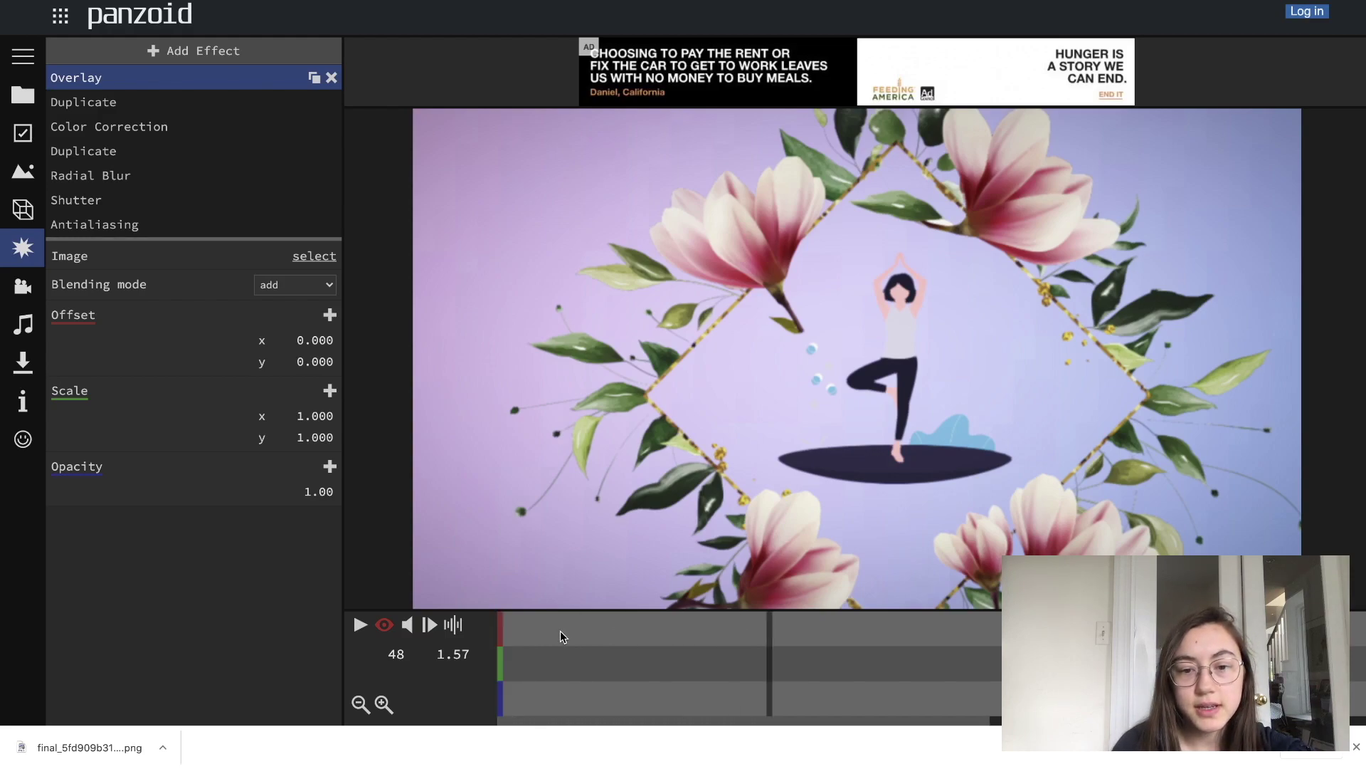
{"action": "left_click", "coordinate": [520, 622]}
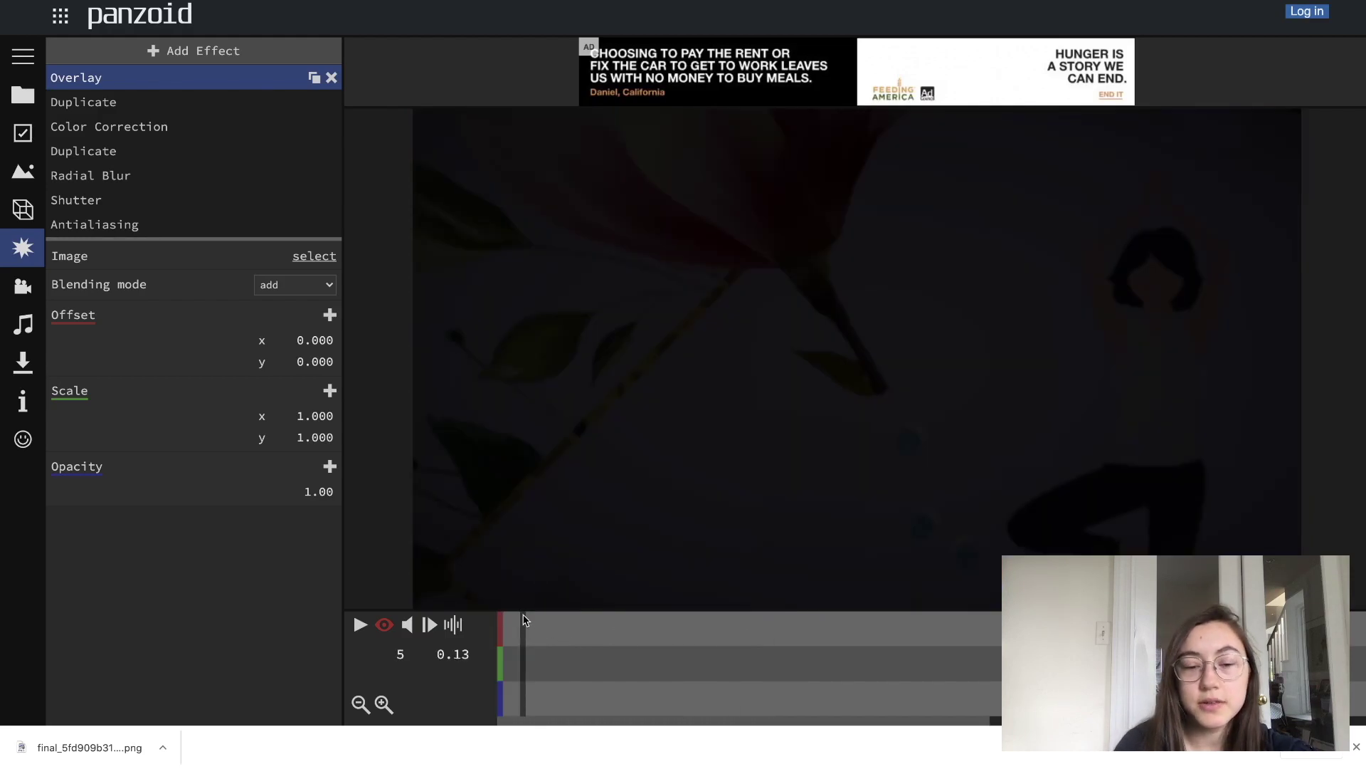
Play and scrub the intro to check the floral overlay and title, then show audio settings.
{"action": "left_click", "coordinate": [360, 626]}
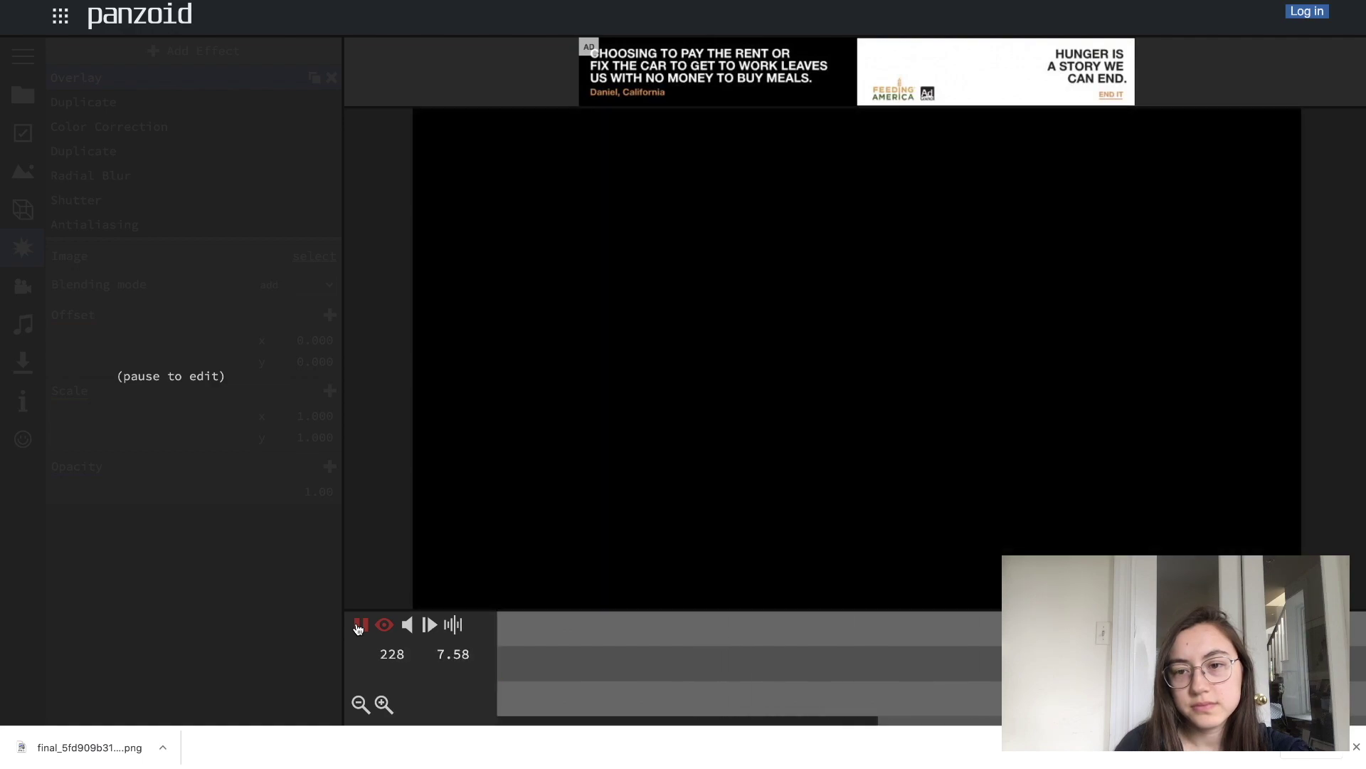
{"action": "left_click", "coordinate": [358, 625]}
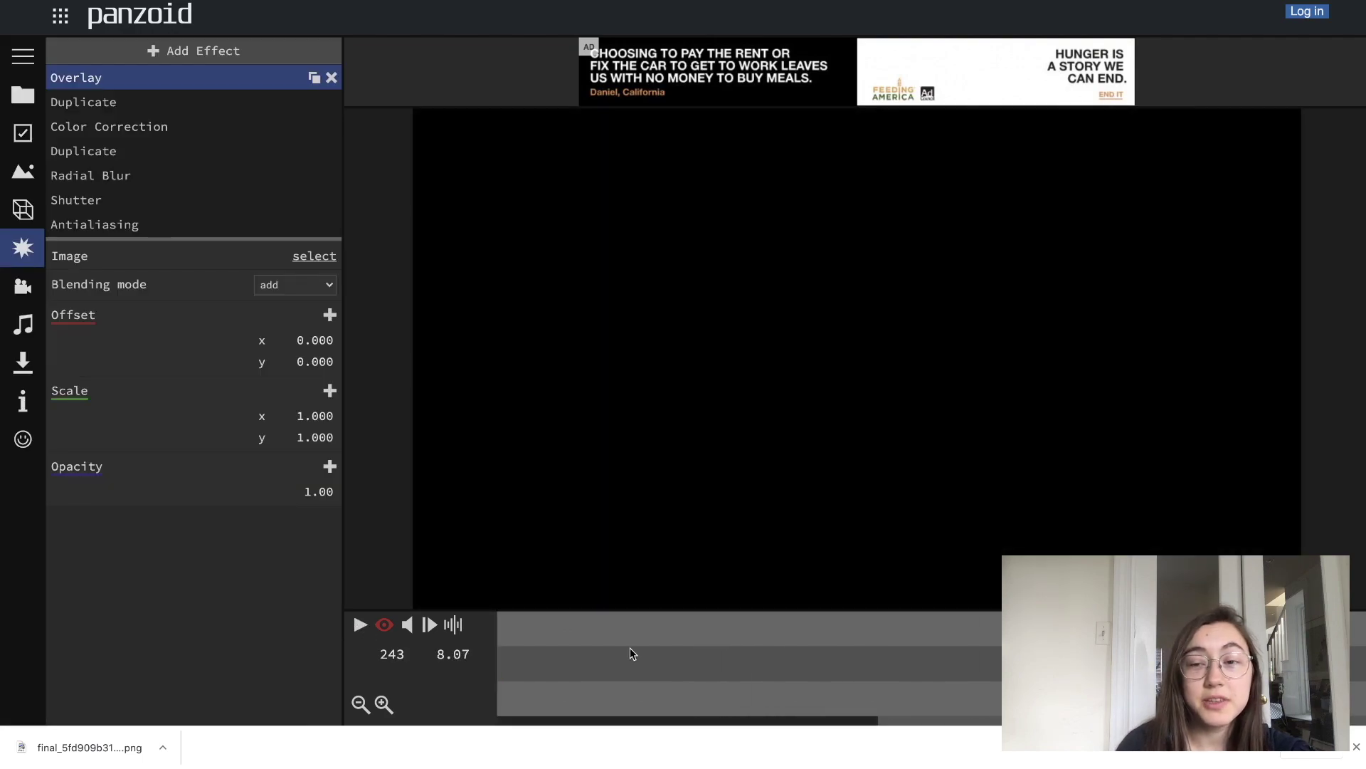
{"action": "scroll", "coordinate": [629, 648], "scroll_direction": "up", "scroll_amount": 5}
{"action": "left_click_drag", "start_coordinate": [562, 641], "coordinate": [845, 639]}
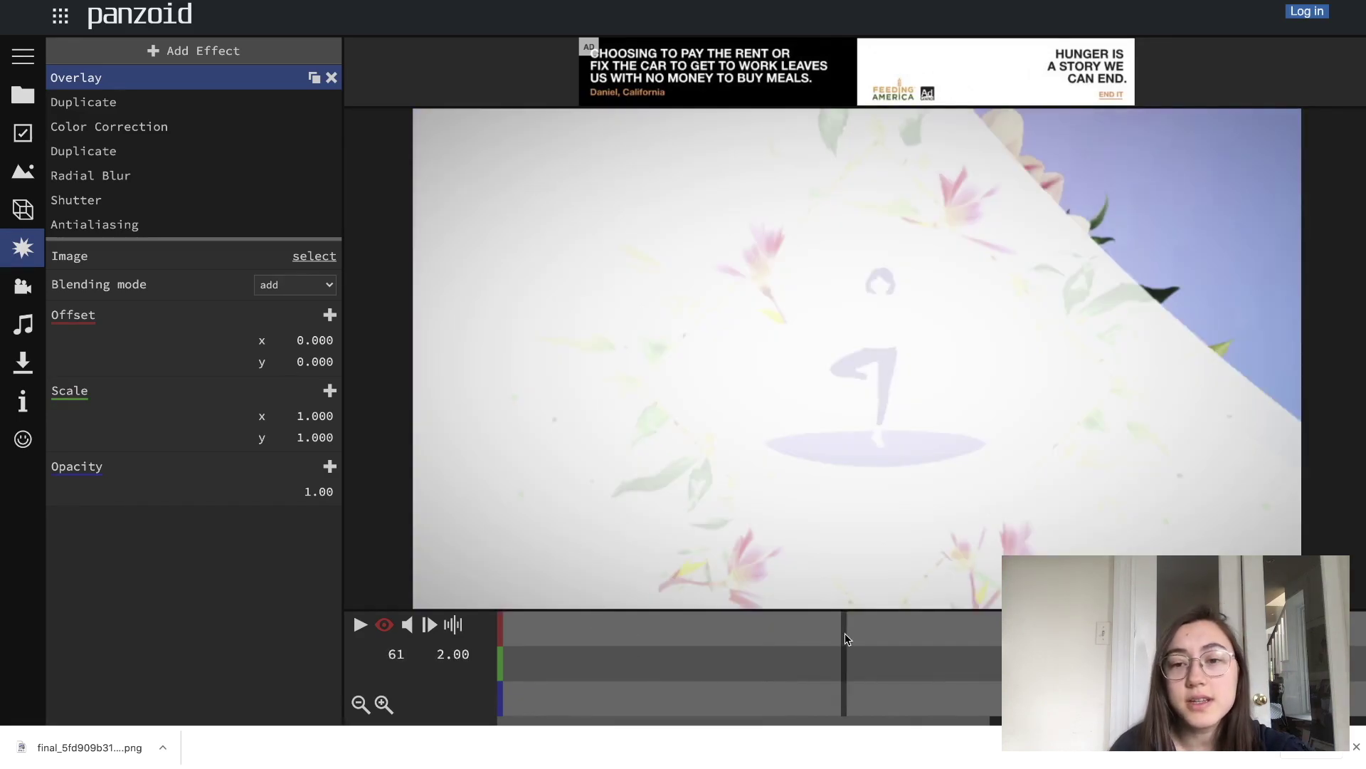
{"action": "left_click_drag", "start_coordinate": [936, 639], "coordinate": [1089, 639]}
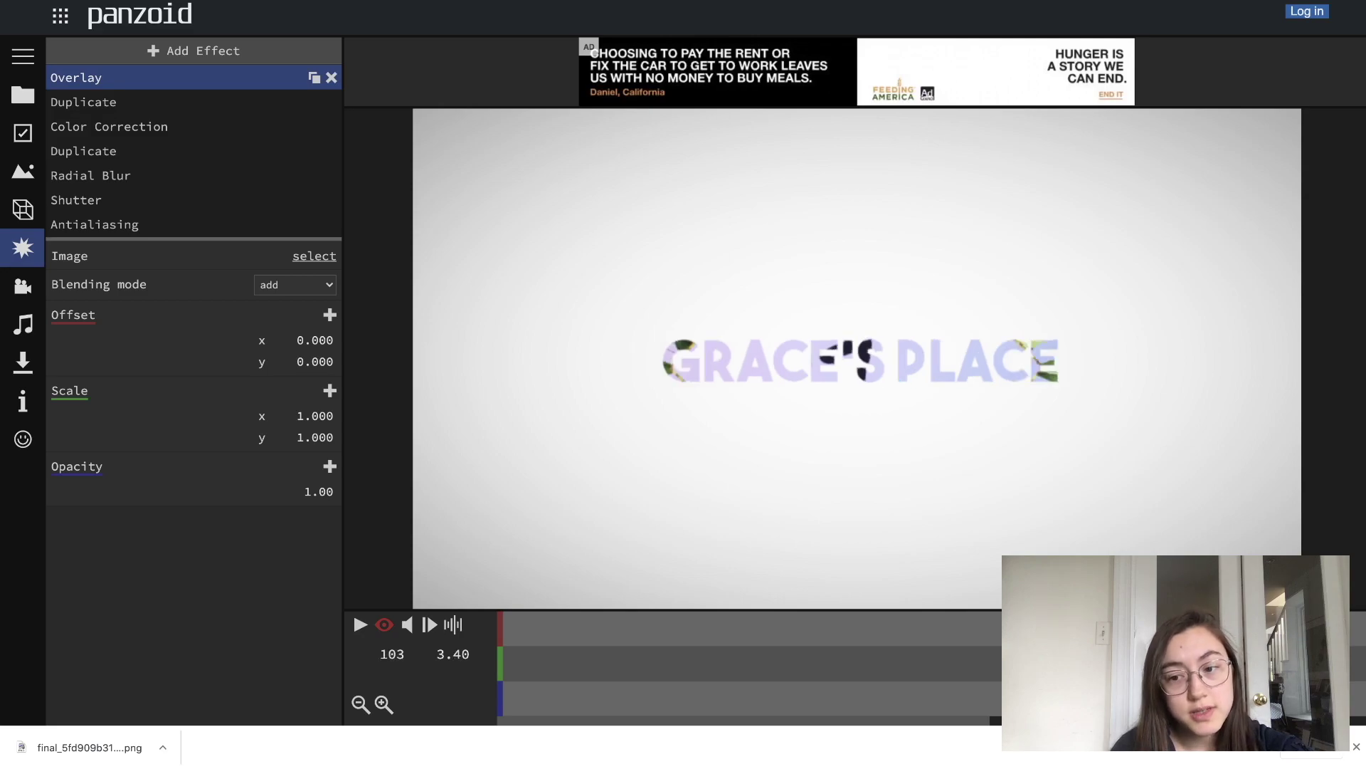
{"action": "left_click", "coordinate": [22, 328]}
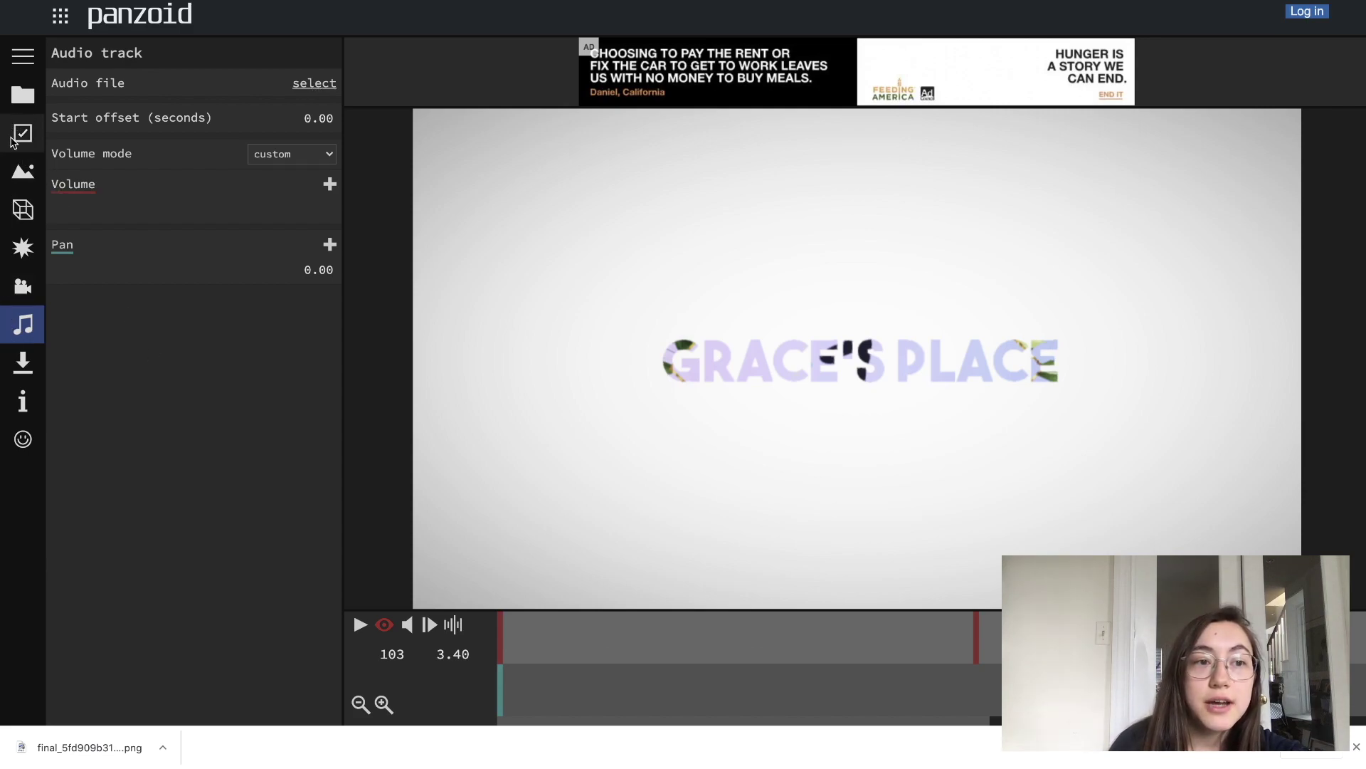
Render the intro in .mkv (vp8/opus) format and download it as video (3).mkv.
{"action": "left_click", "coordinate": [21, 364]}
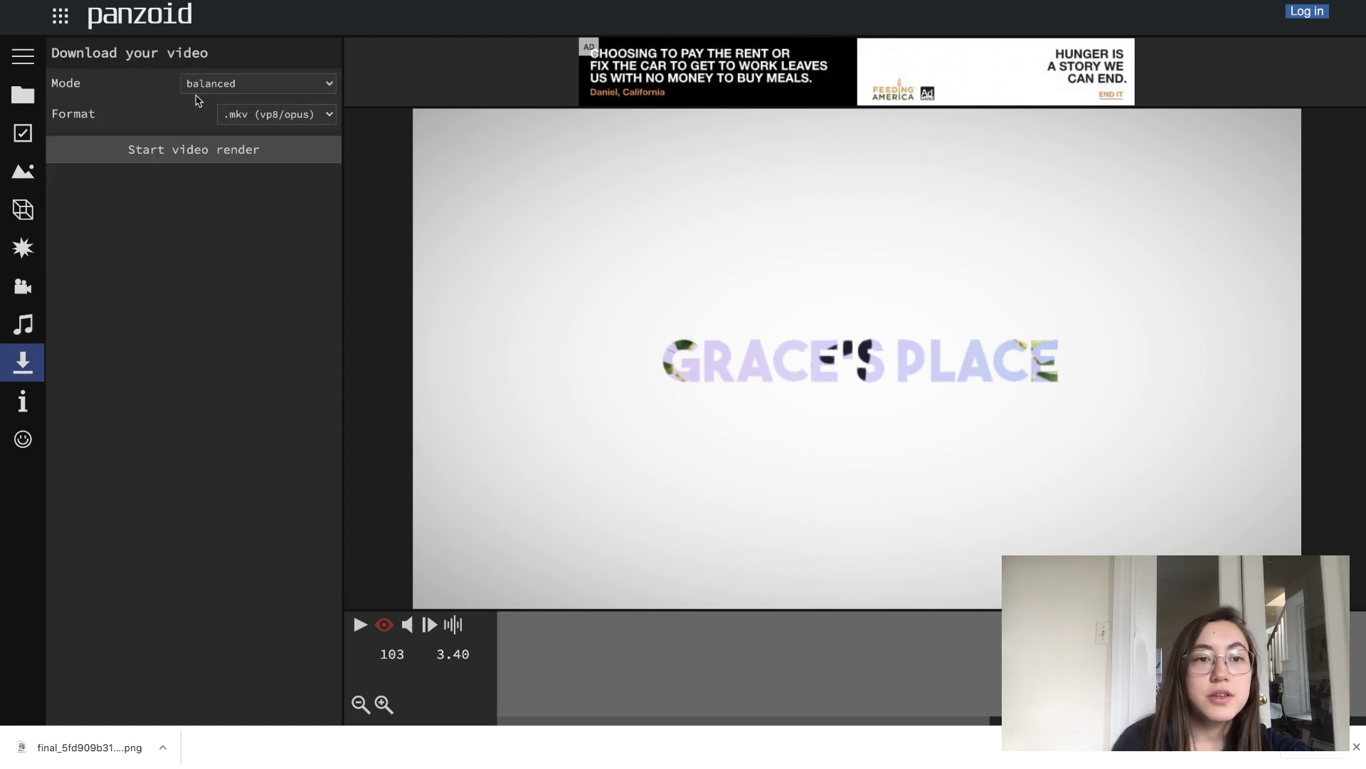
{"action": "left_click", "coordinate": [252, 116]}
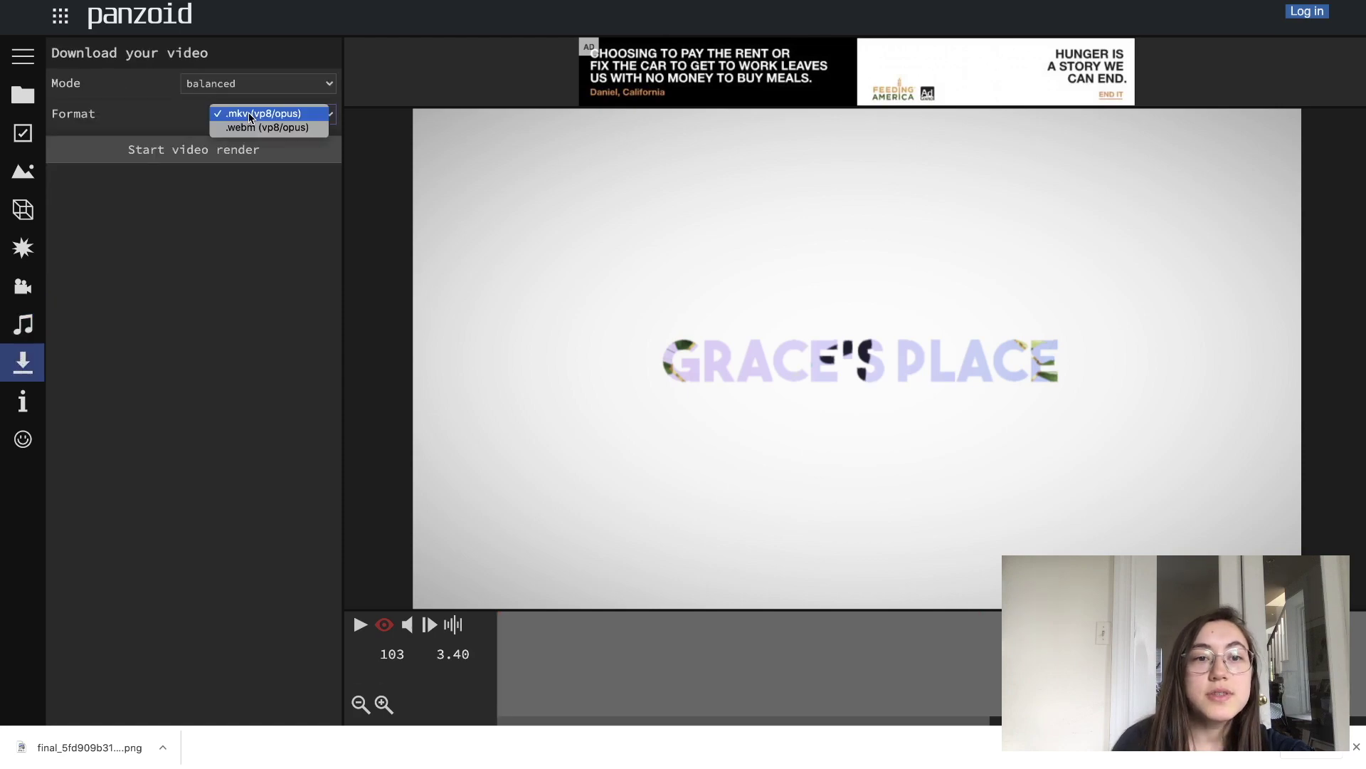
{"action": "left_click", "coordinate": [216, 239]}
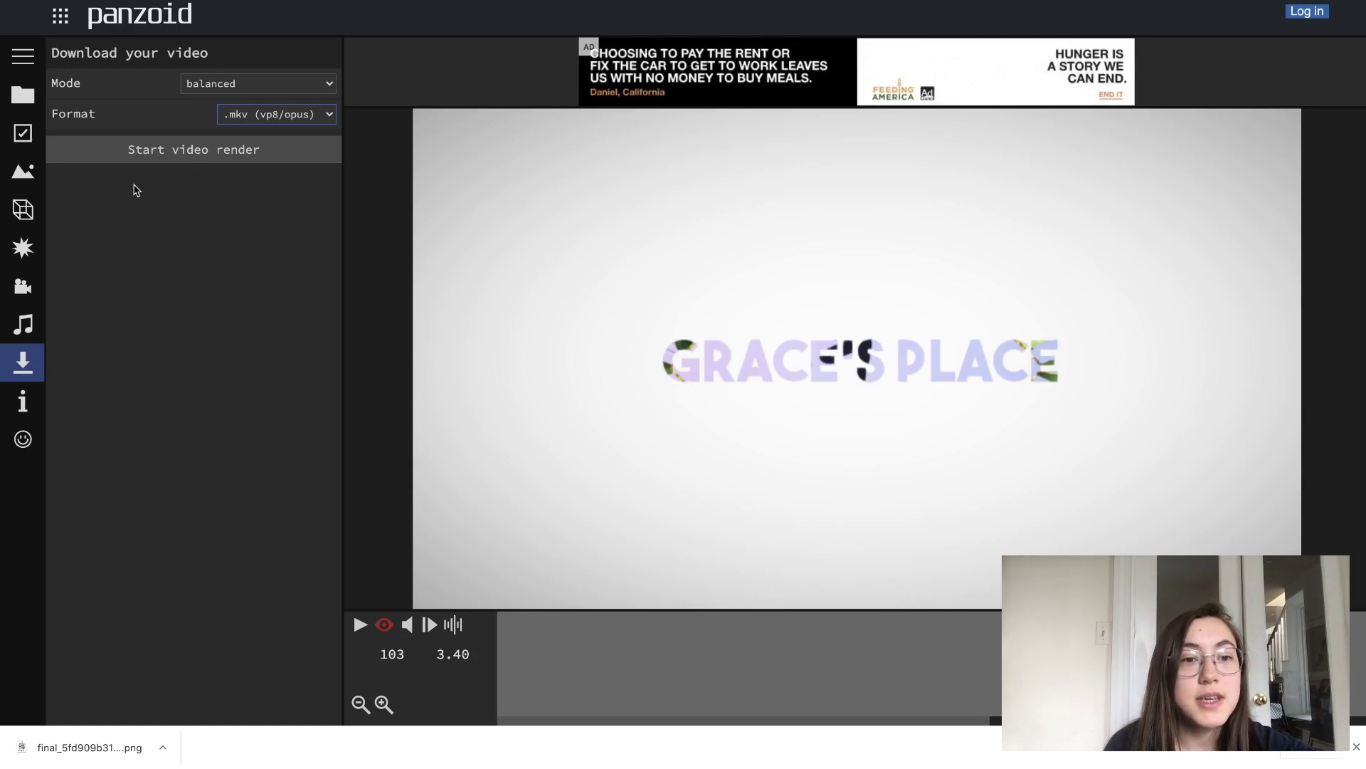
{"action": "left_click", "coordinate": [196, 152]}
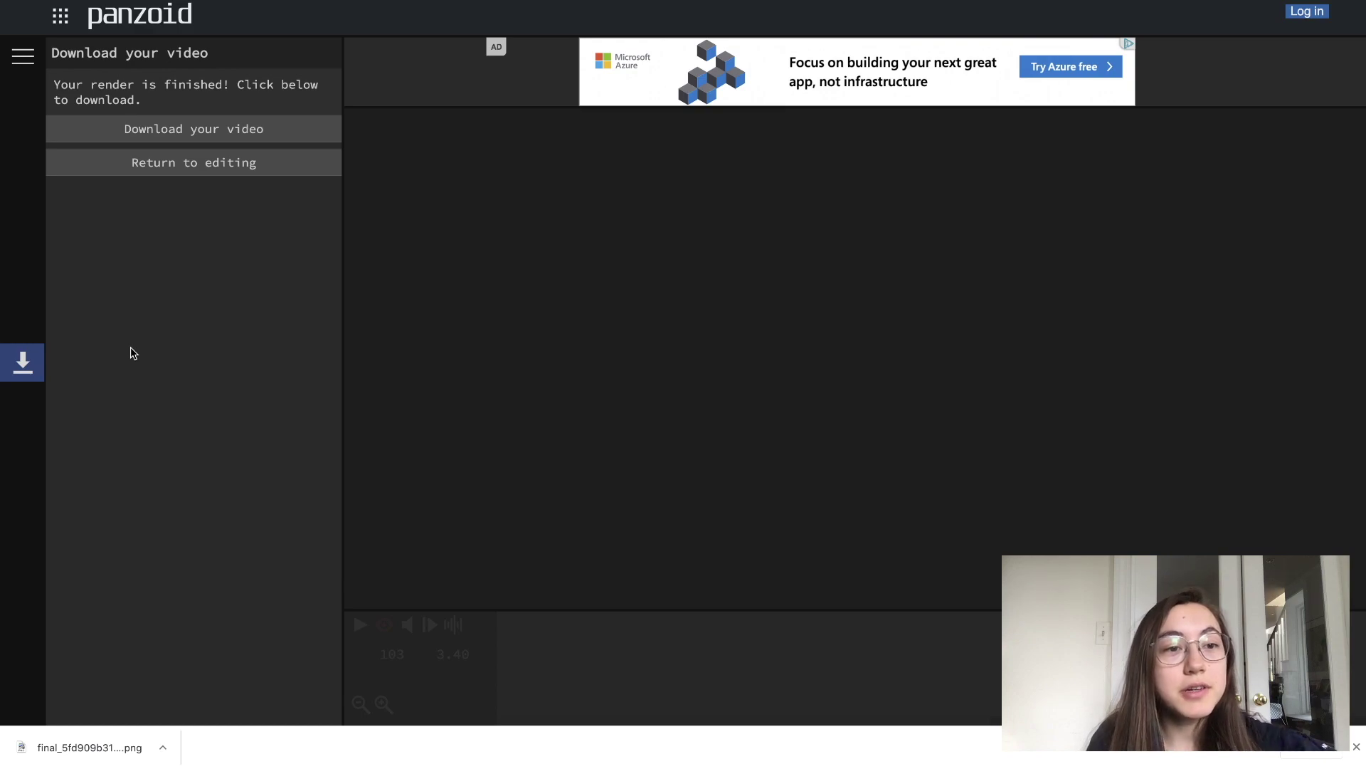
{"action": "left_click", "coordinate": [180, 129]}
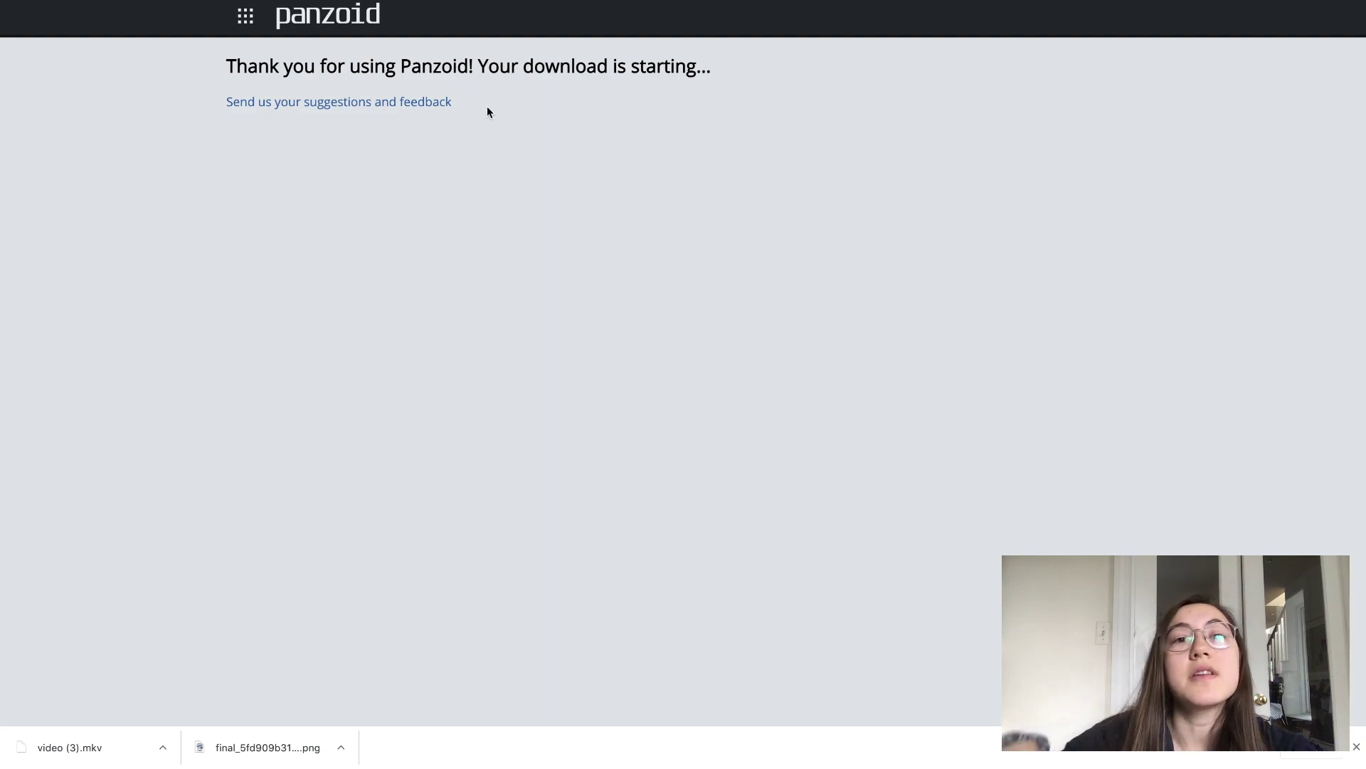
{"action": "mouse_move", "coordinate": [498, 1]}
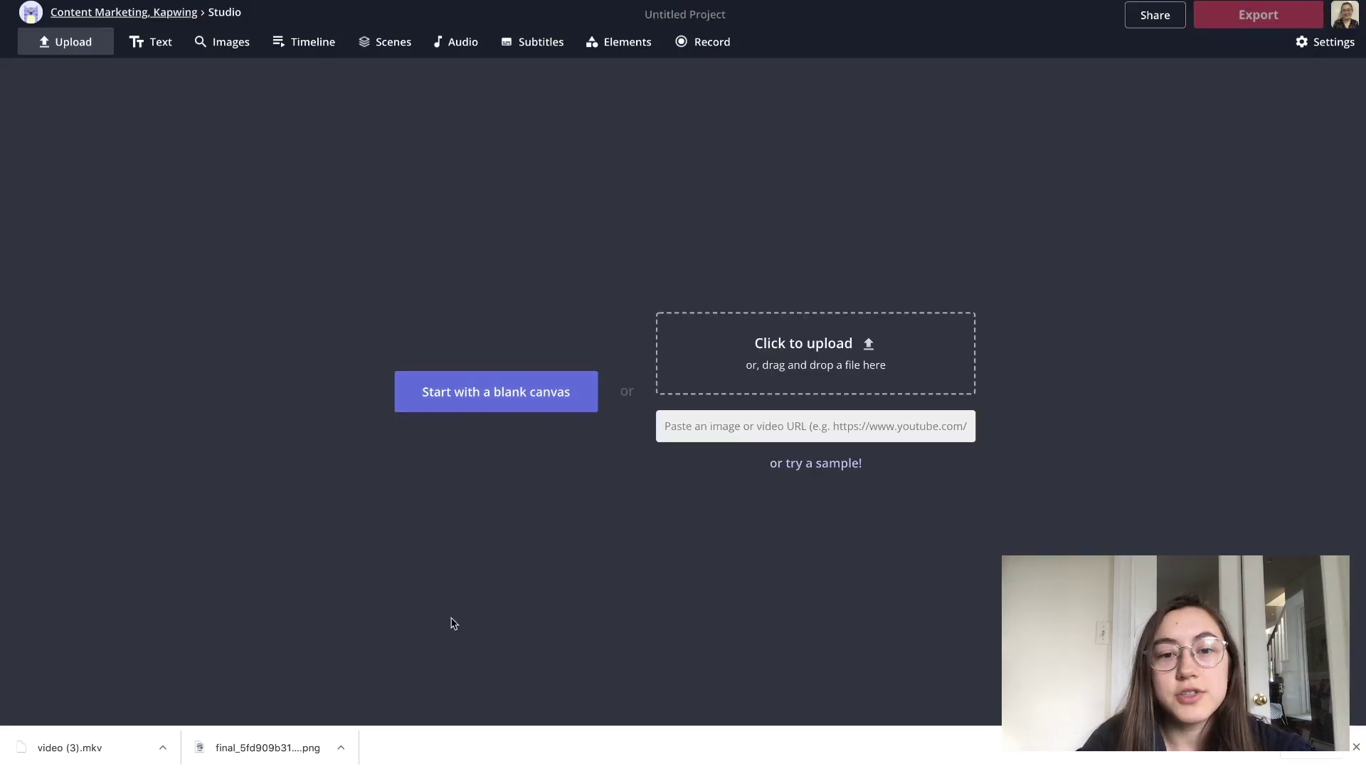
Upload video (3).mkv into the Kapwing project and play it back to check it.
{"action": "left_click", "coordinate": [1356, 747]}
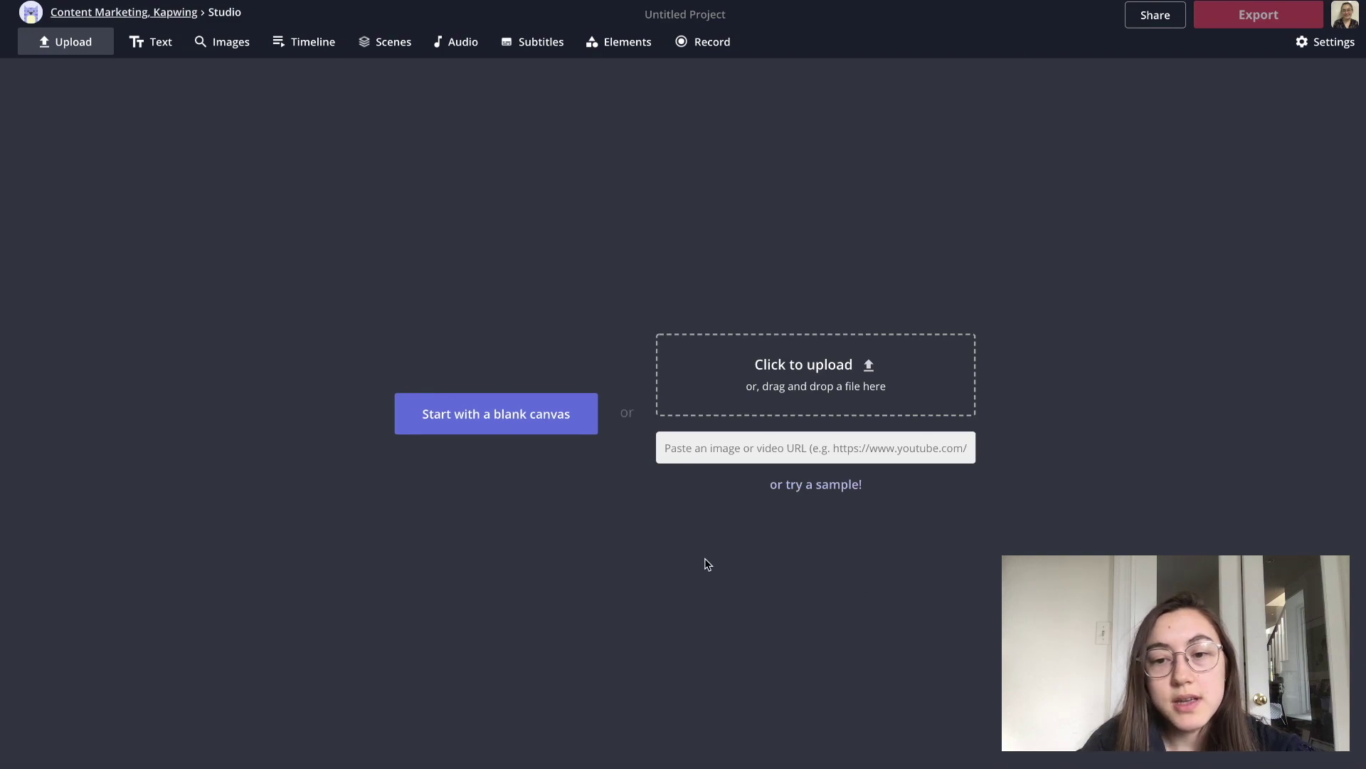
{"action": "left_click", "coordinate": [728, 383]}
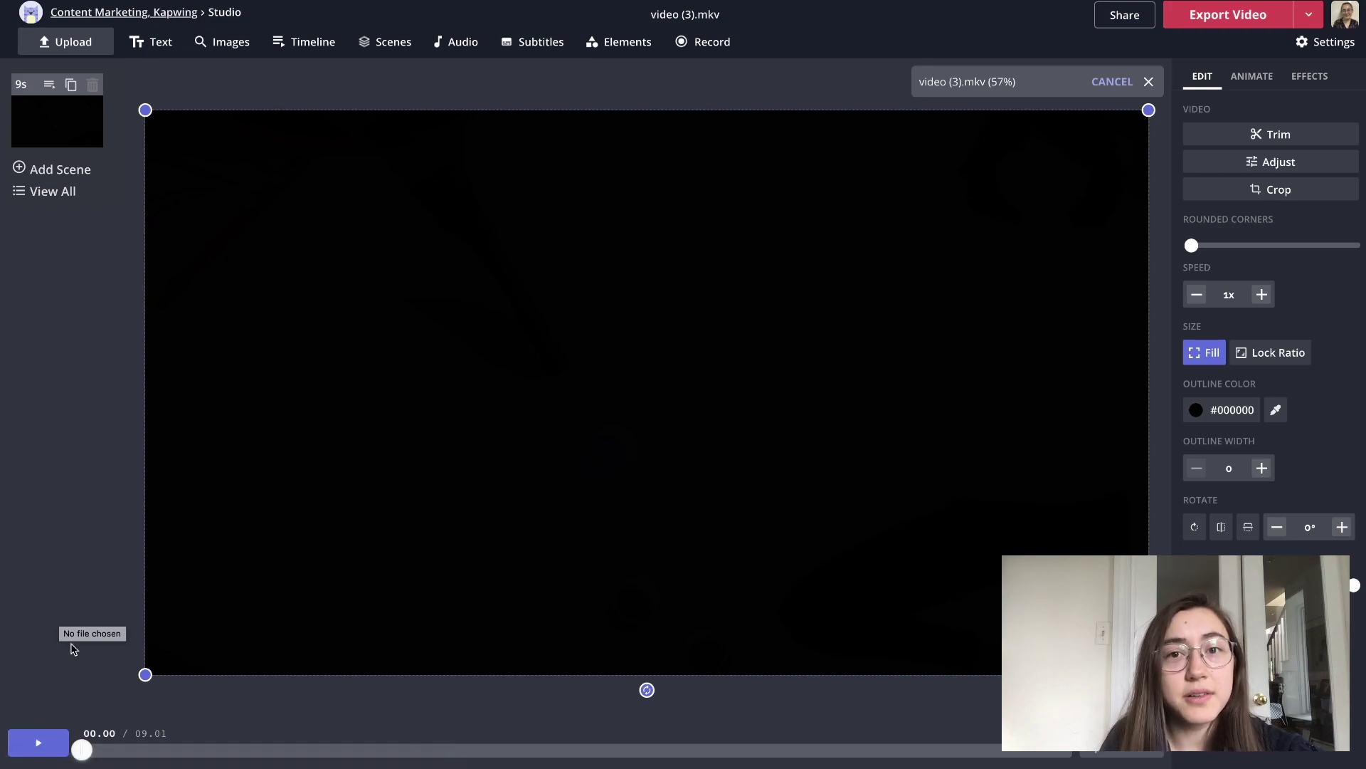
{"action": "left_click", "coordinate": [42, 742]}
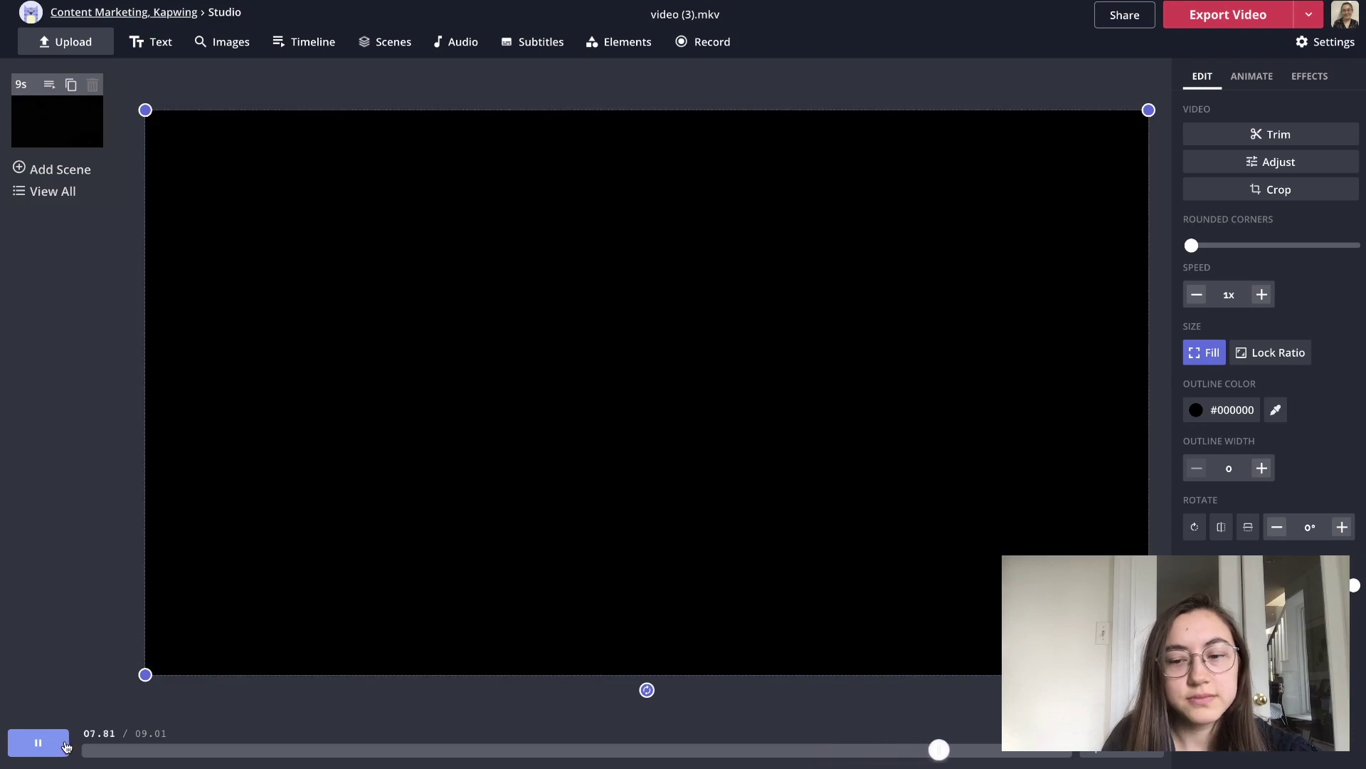
{"action": "left_click", "coordinate": [64, 744]}
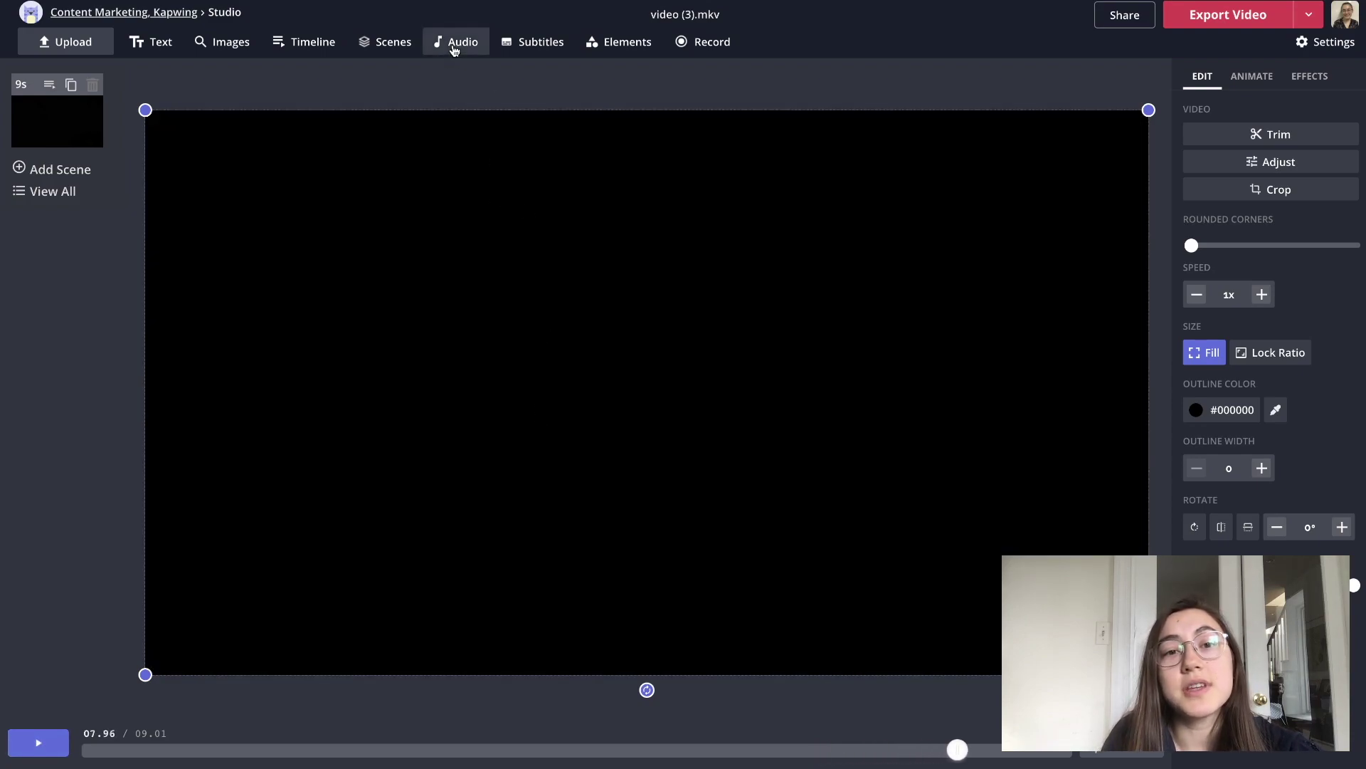
{"action": "left_click", "coordinate": [457, 42]}
{"action": "left_click", "coordinate": [1259, 427]}
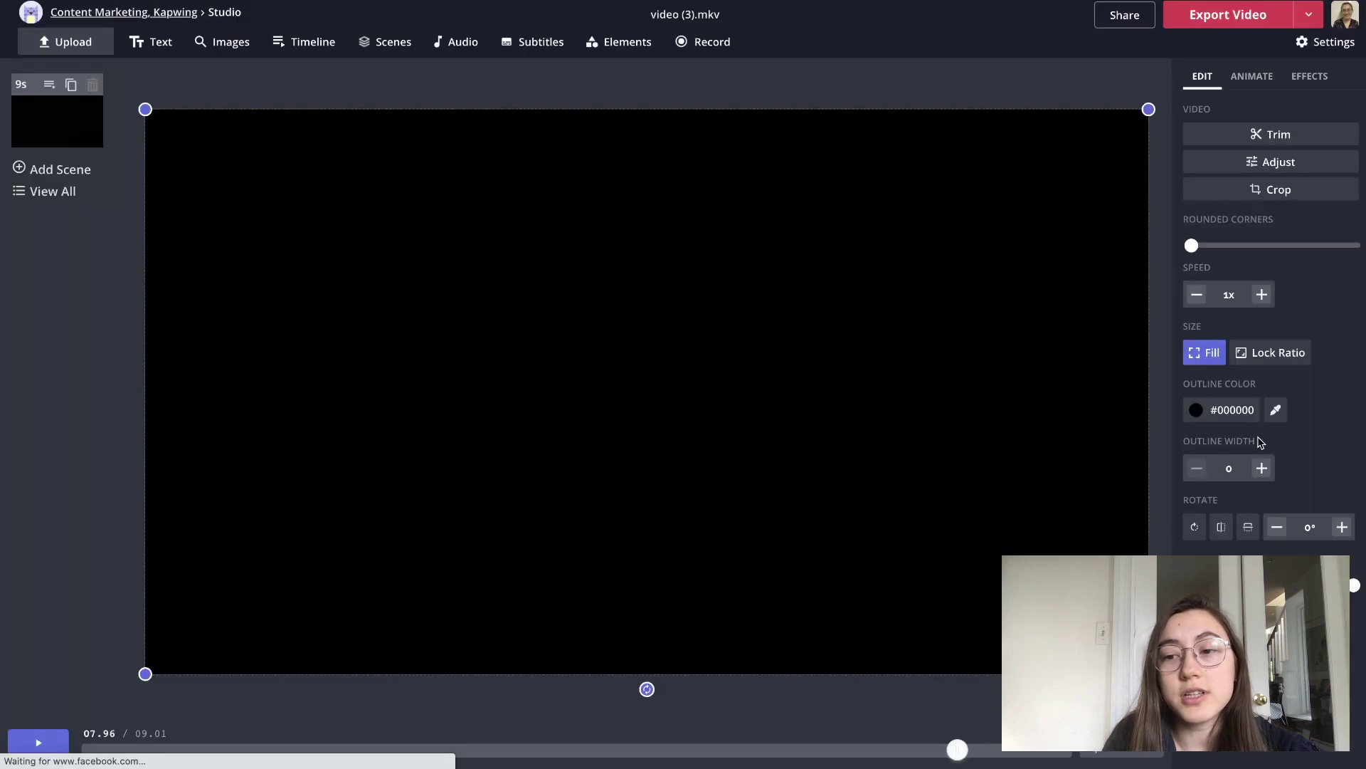
{"action": "left_click", "coordinate": [1134, 84]}
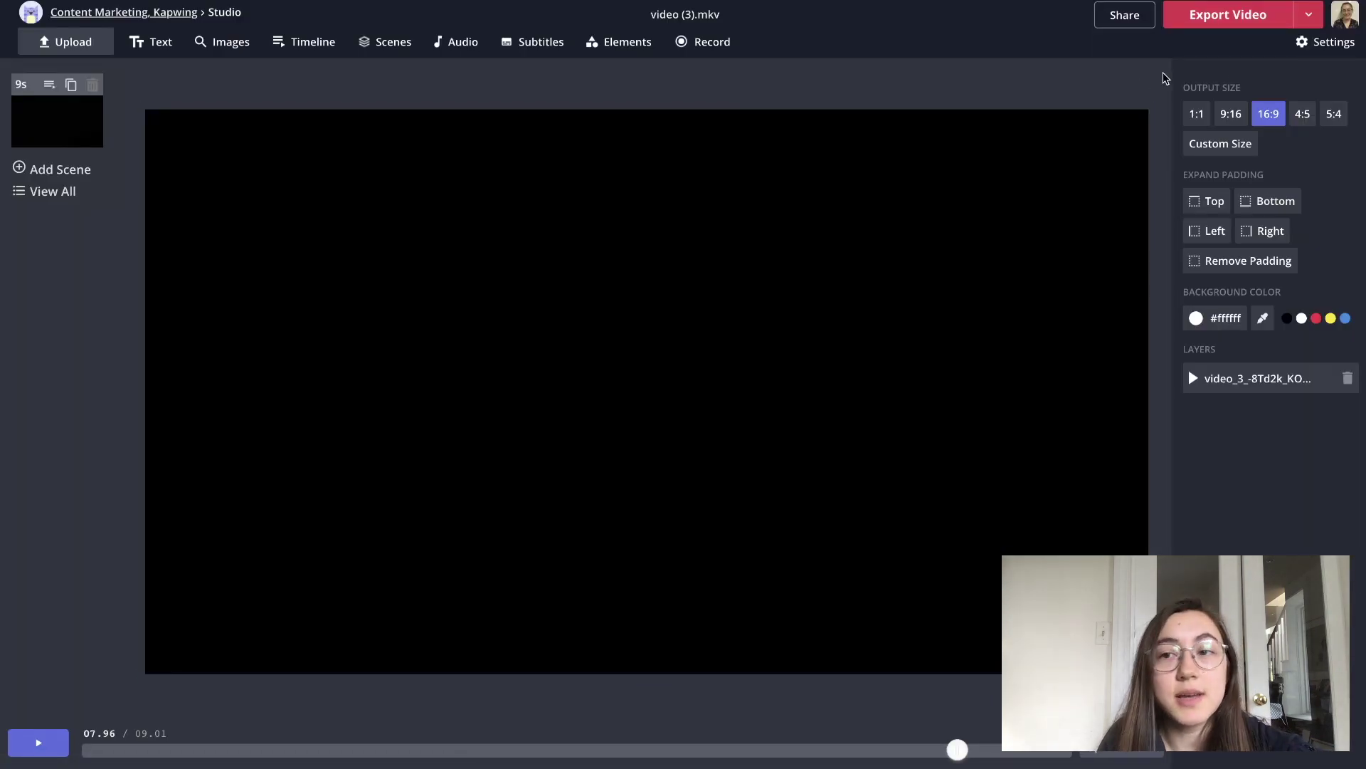
Export the intro video and download it as an MP4.
{"action": "left_click", "coordinate": [1199, 27]}
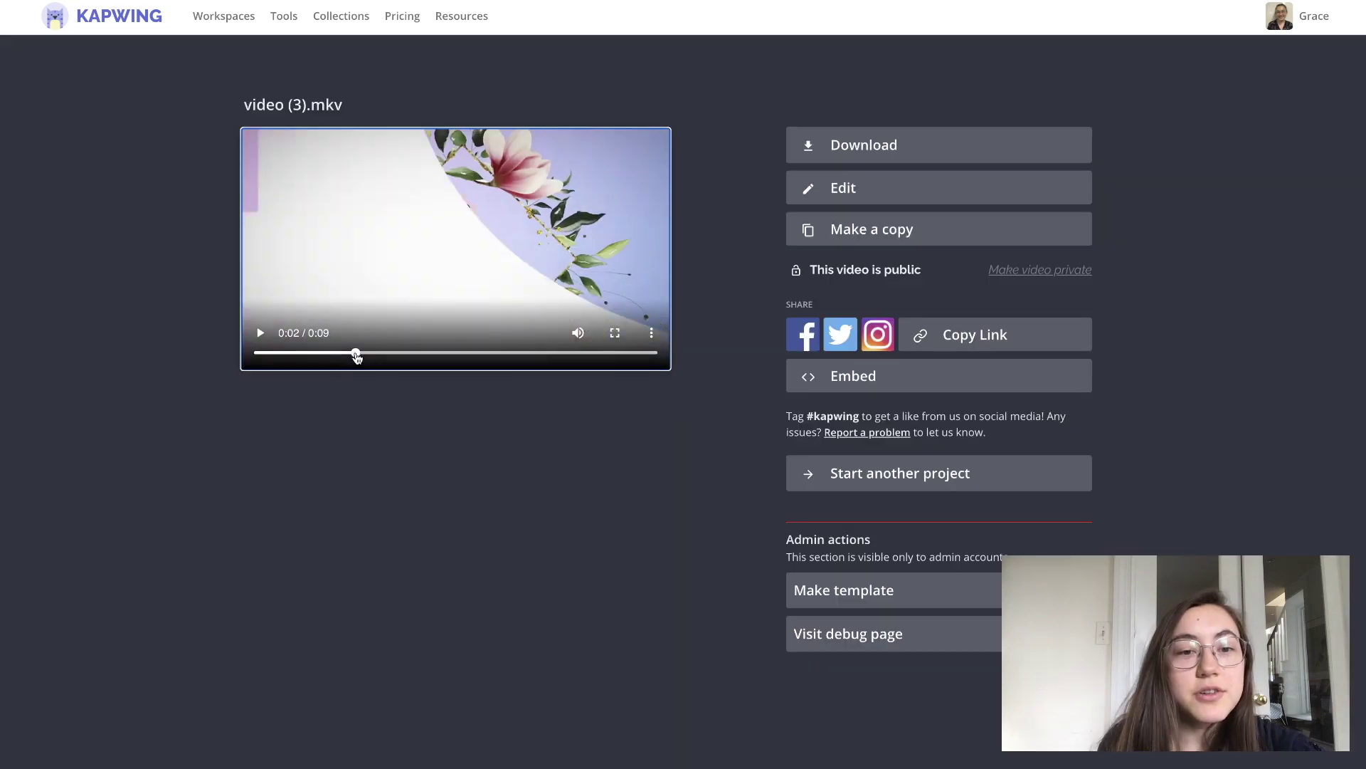
{"action": "left_click_drag", "start_coordinate": [356, 356], "coordinate": [411, 354]}
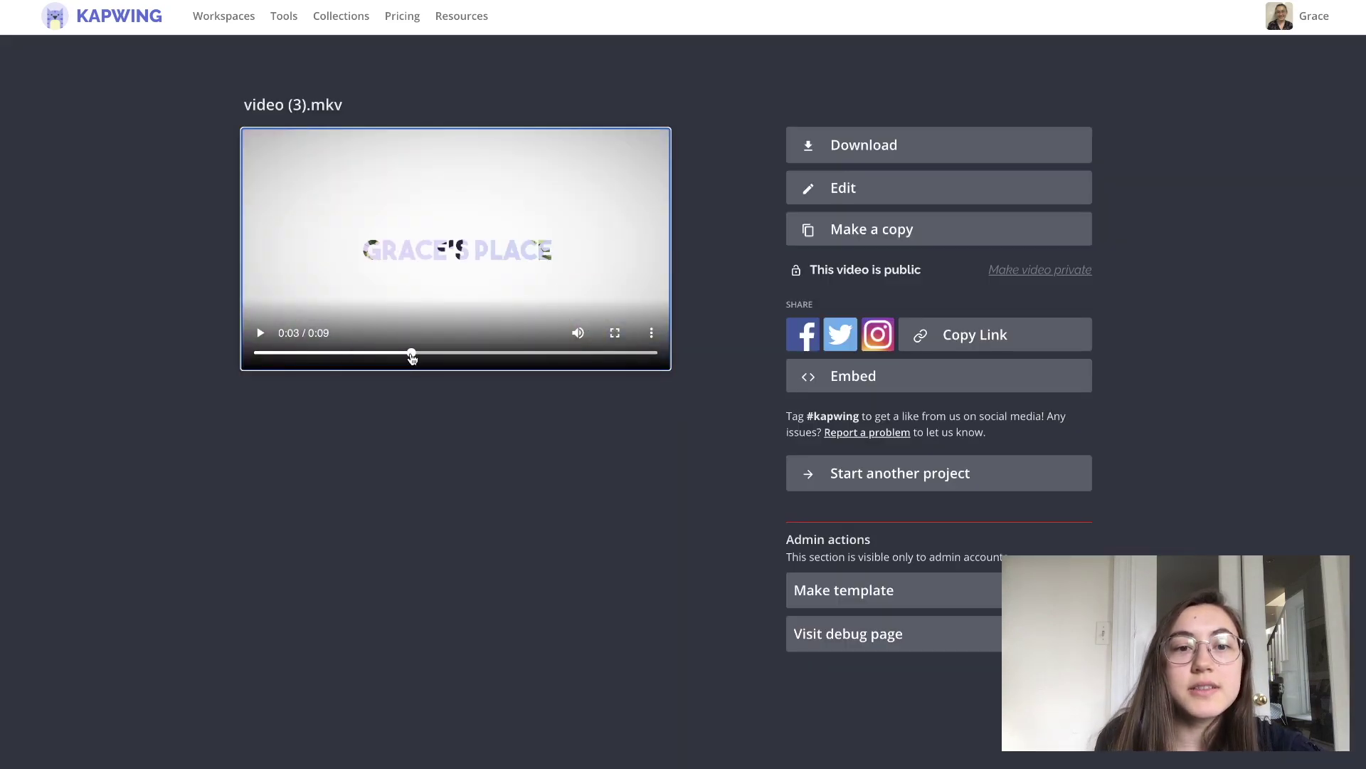
{"action": "left_click", "coordinate": [861, 145]}
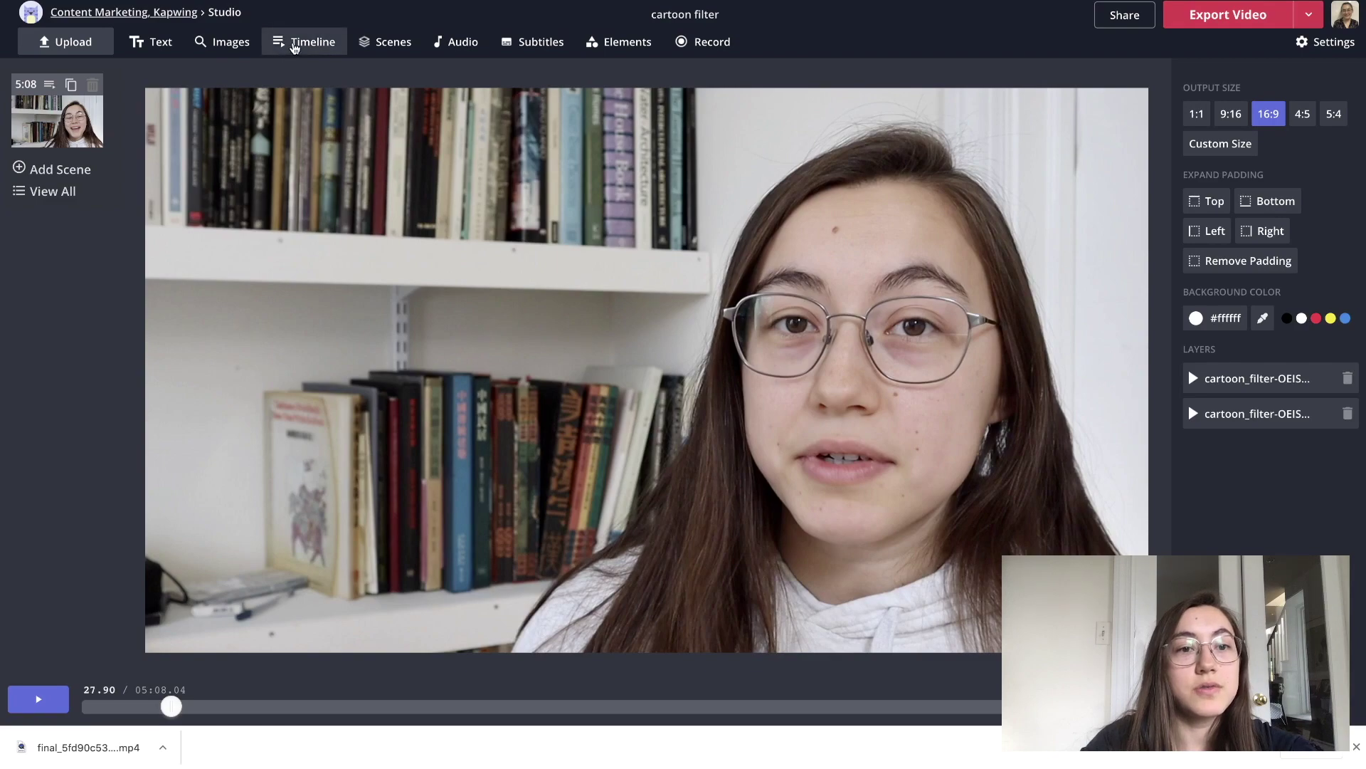
On the cartoon filter timeline, push the second clip to start at 0:41.53 and play the gap.
{"action": "left_click", "coordinate": [294, 44]}
{"action": "left_click", "coordinate": [105, 467]}
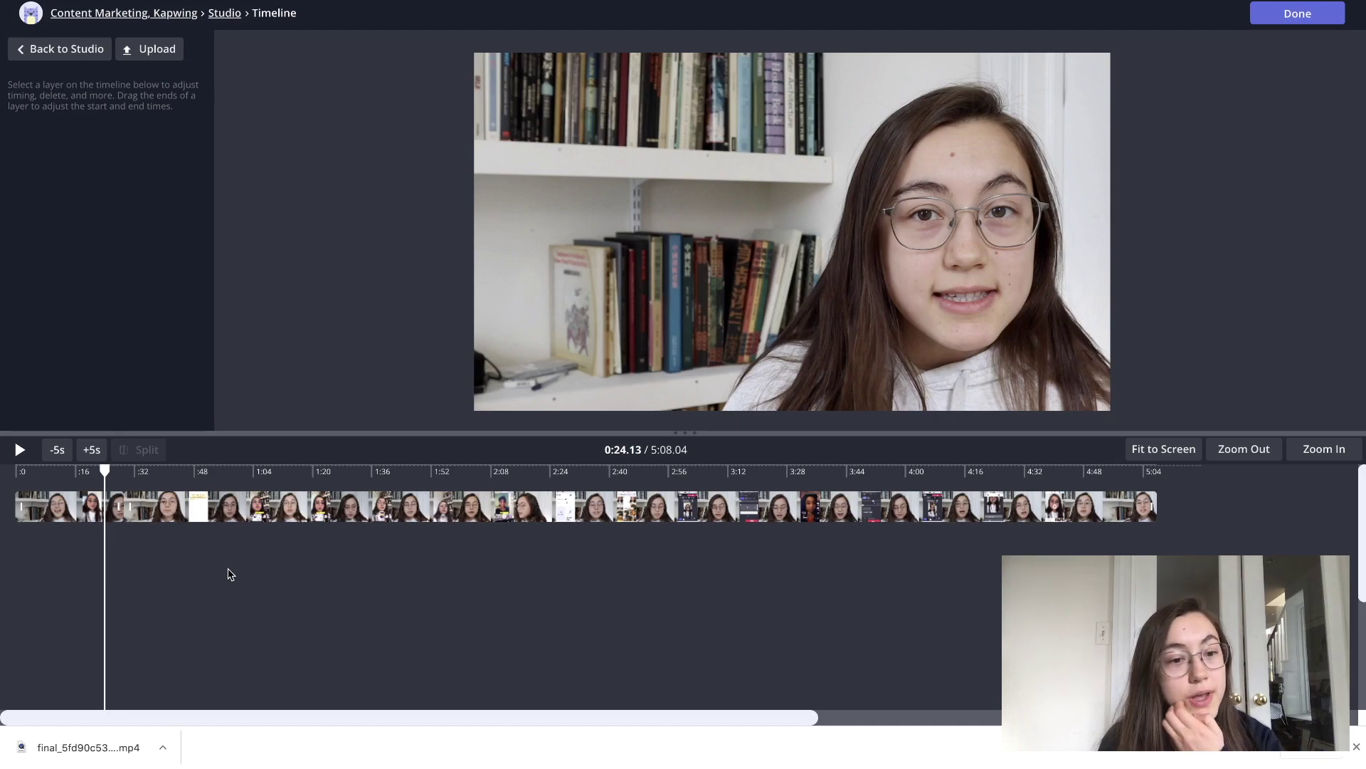
{"action": "left_click", "coordinate": [118, 470]}
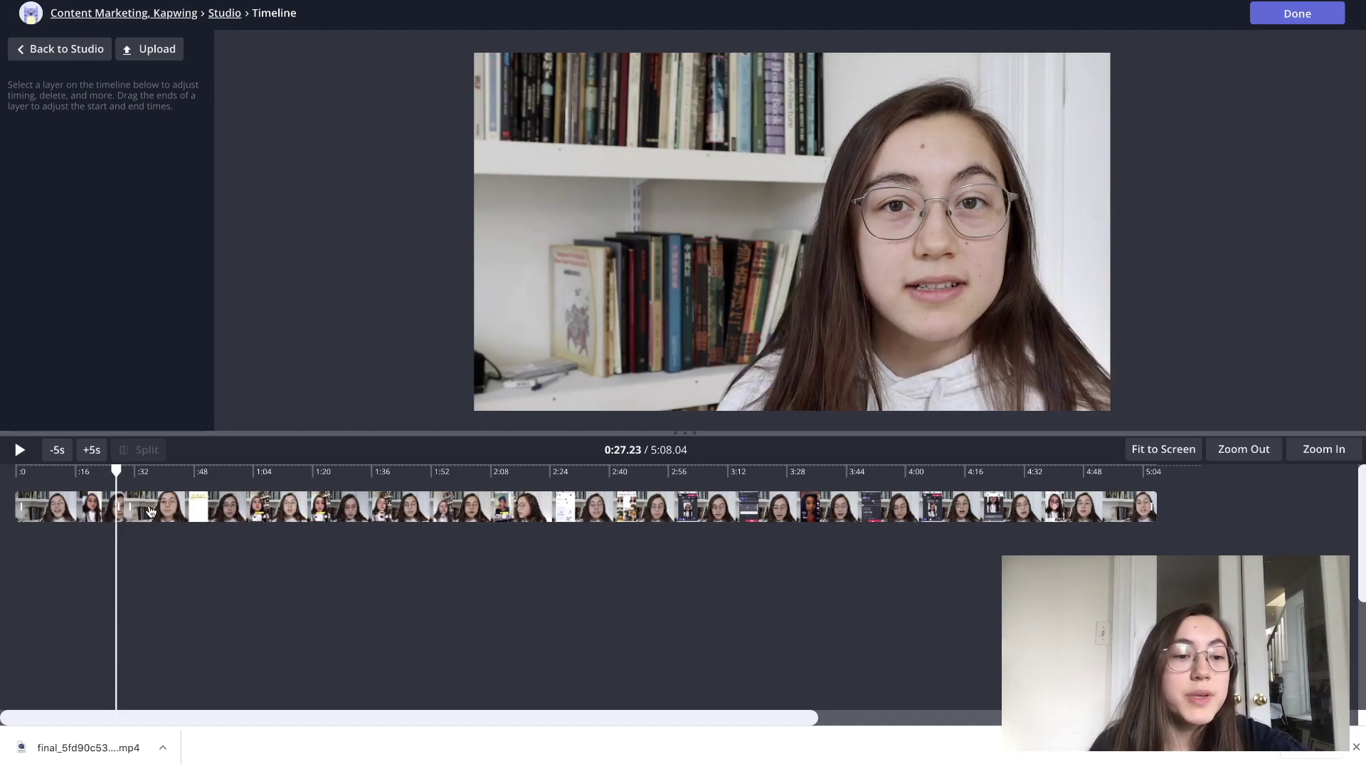
{"action": "left_click_drag", "start_coordinate": [151, 511], "coordinate": [191, 510]}
{"action": "left_click", "coordinate": [88, 471]}
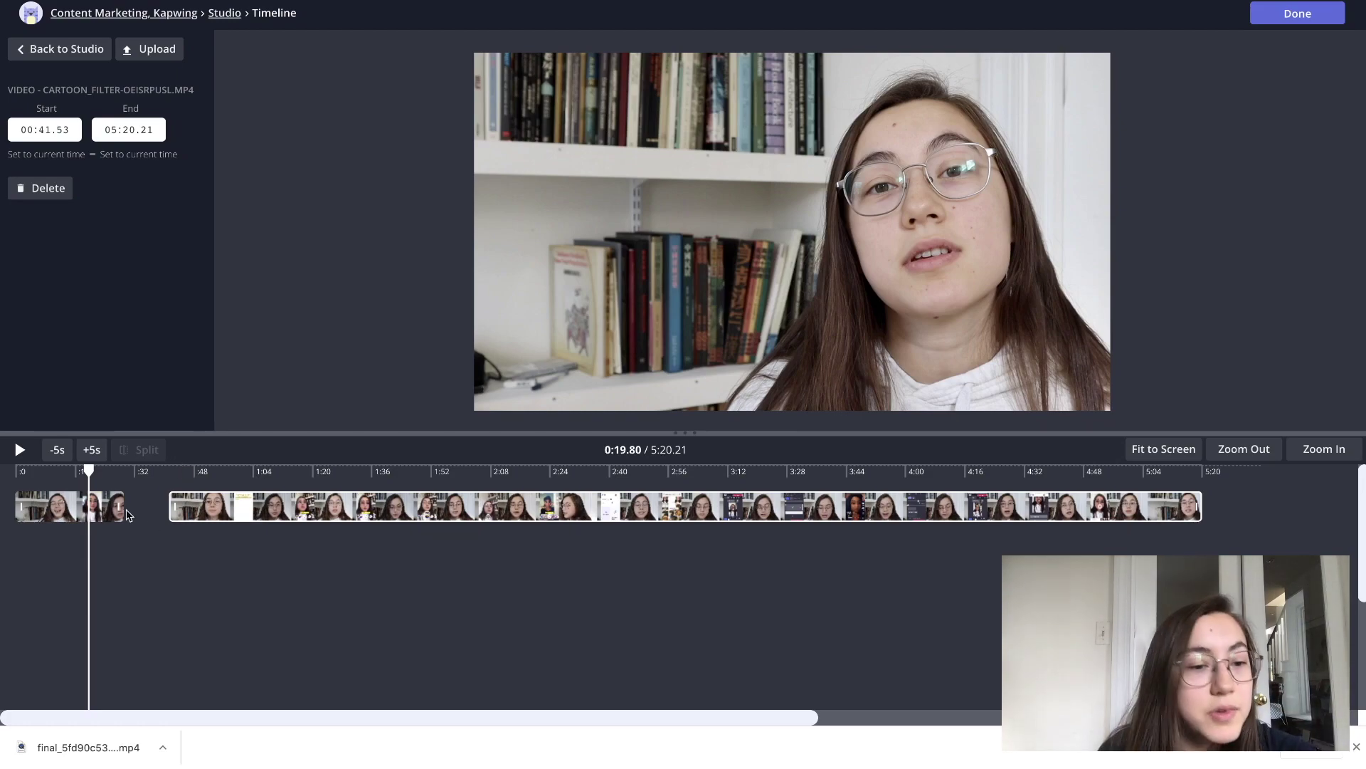
{"action": "left_click", "coordinate": [114, 470]}
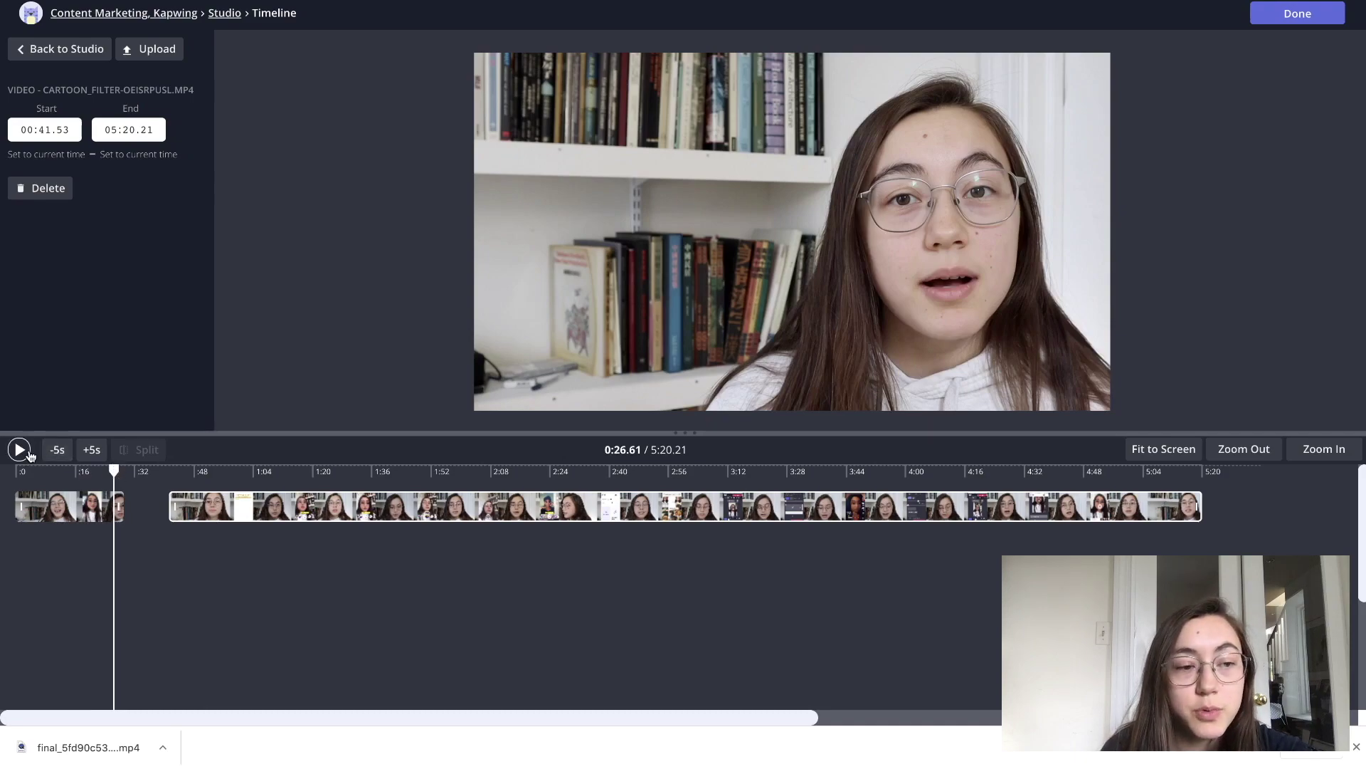
{"action": "left_click", "coordinate": [20, 450]}
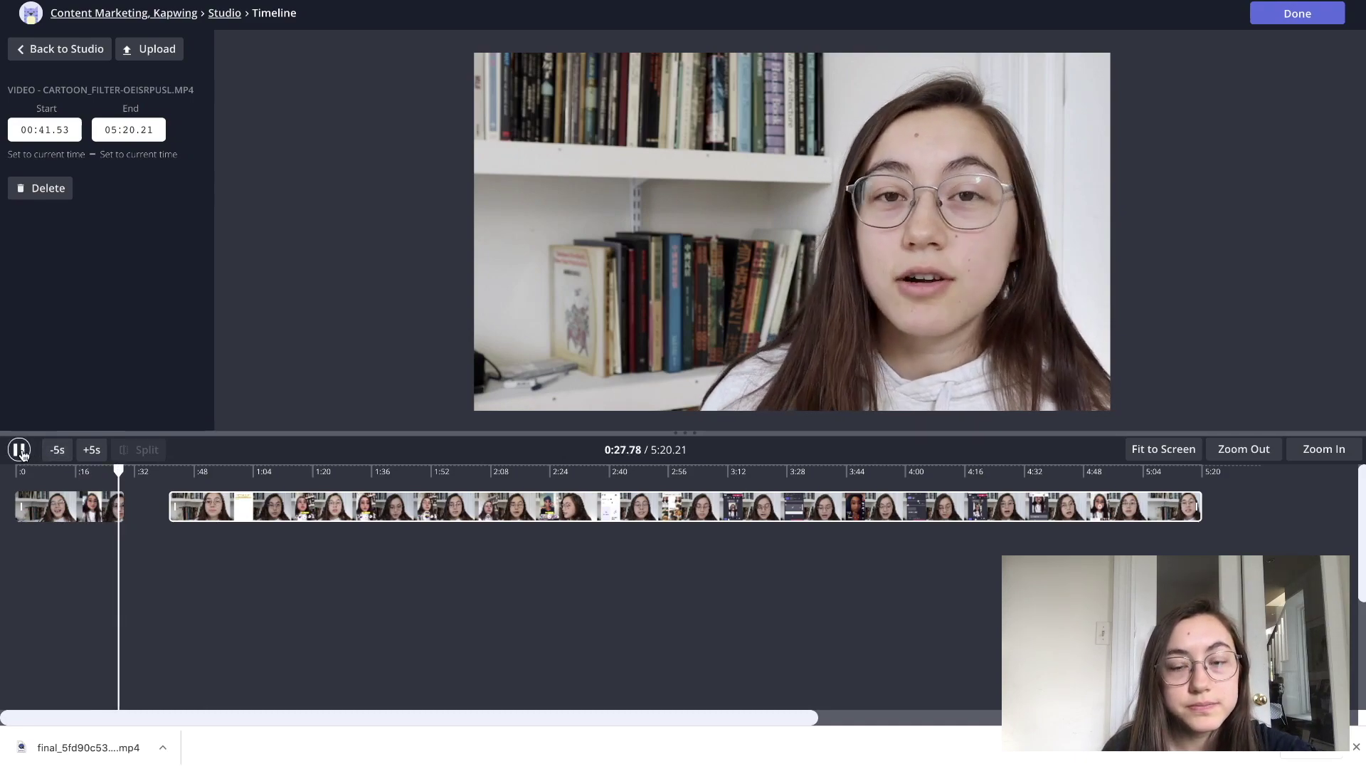
{"action": "left_click", "coordinate": [19, 450]}
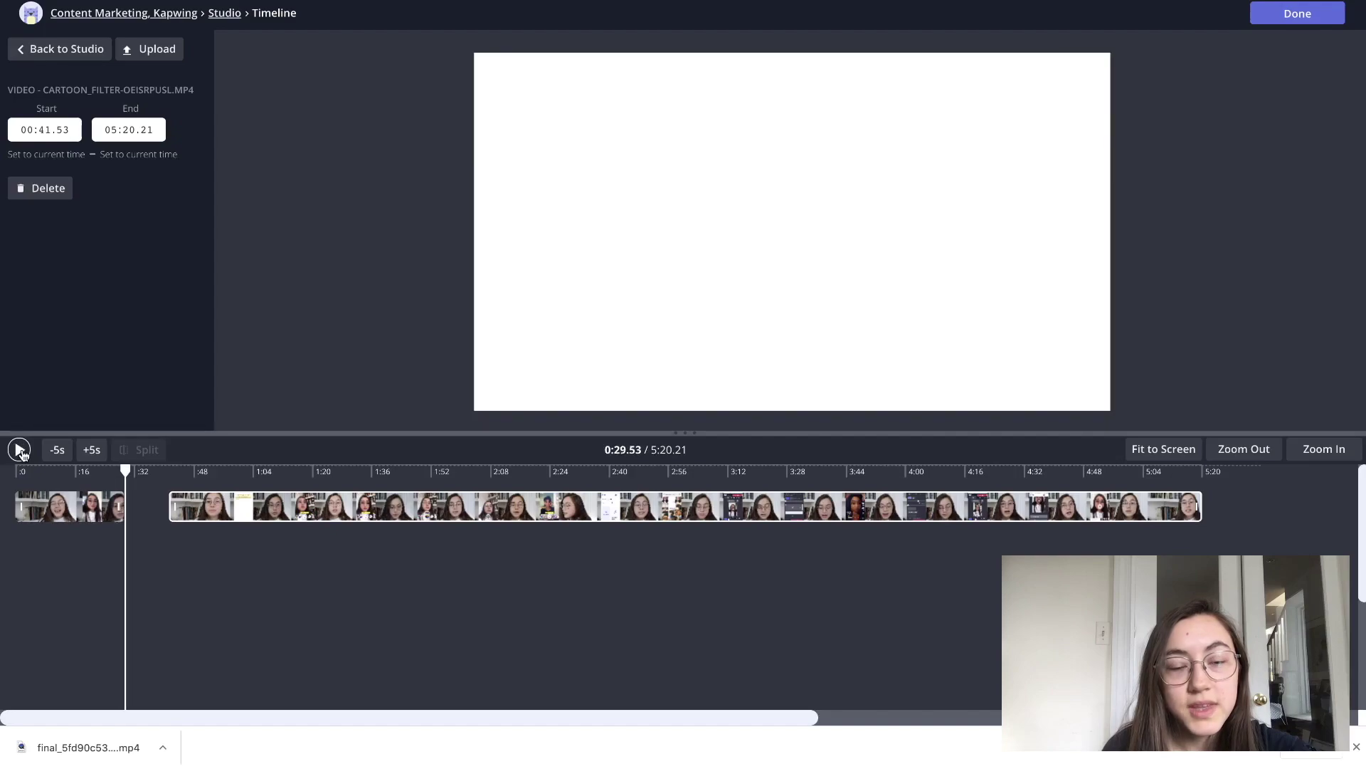
Move the second clip further to start at 1:08.97, then open the media upload options.
{"action": "left_click_drag", "start_coordinate": [208, 507], "coordinate": [310, 506]}
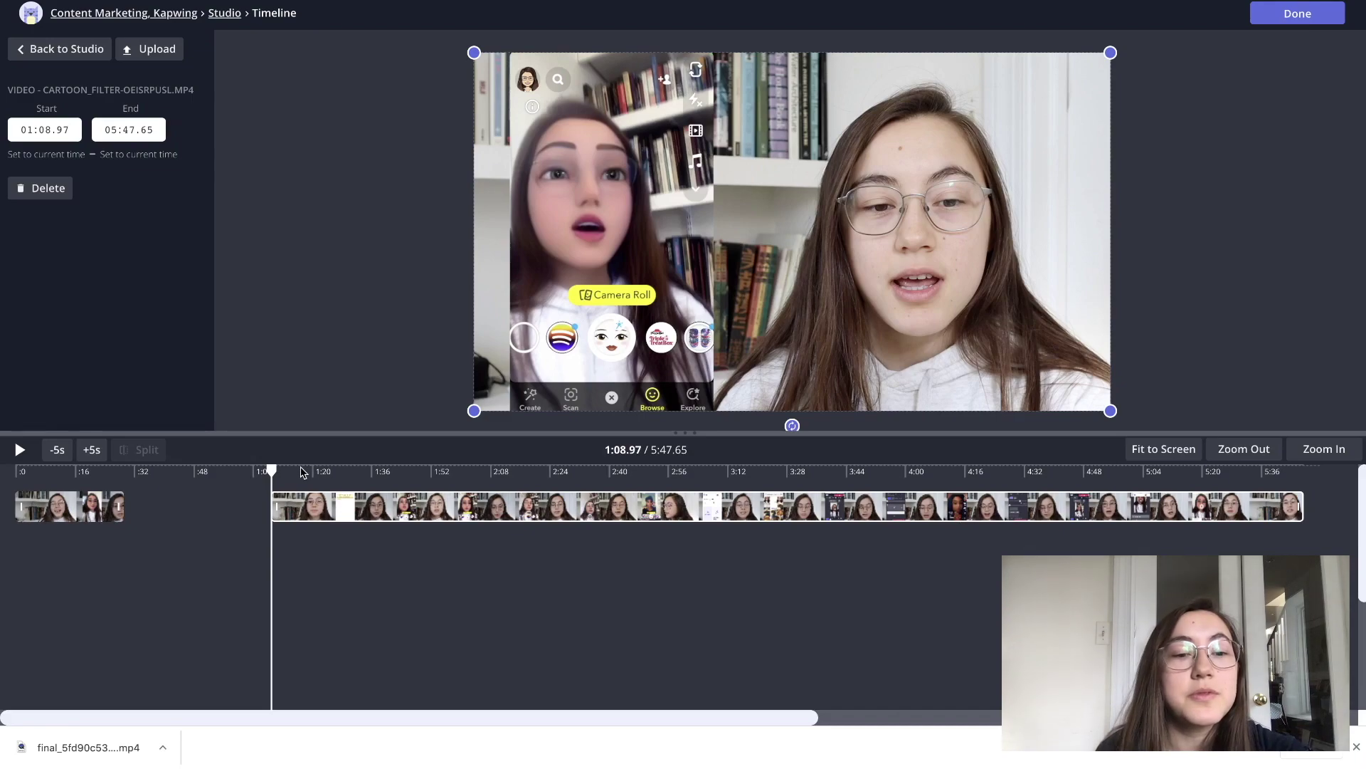
{"action": "left_click", "coordinate": [299, 470]}
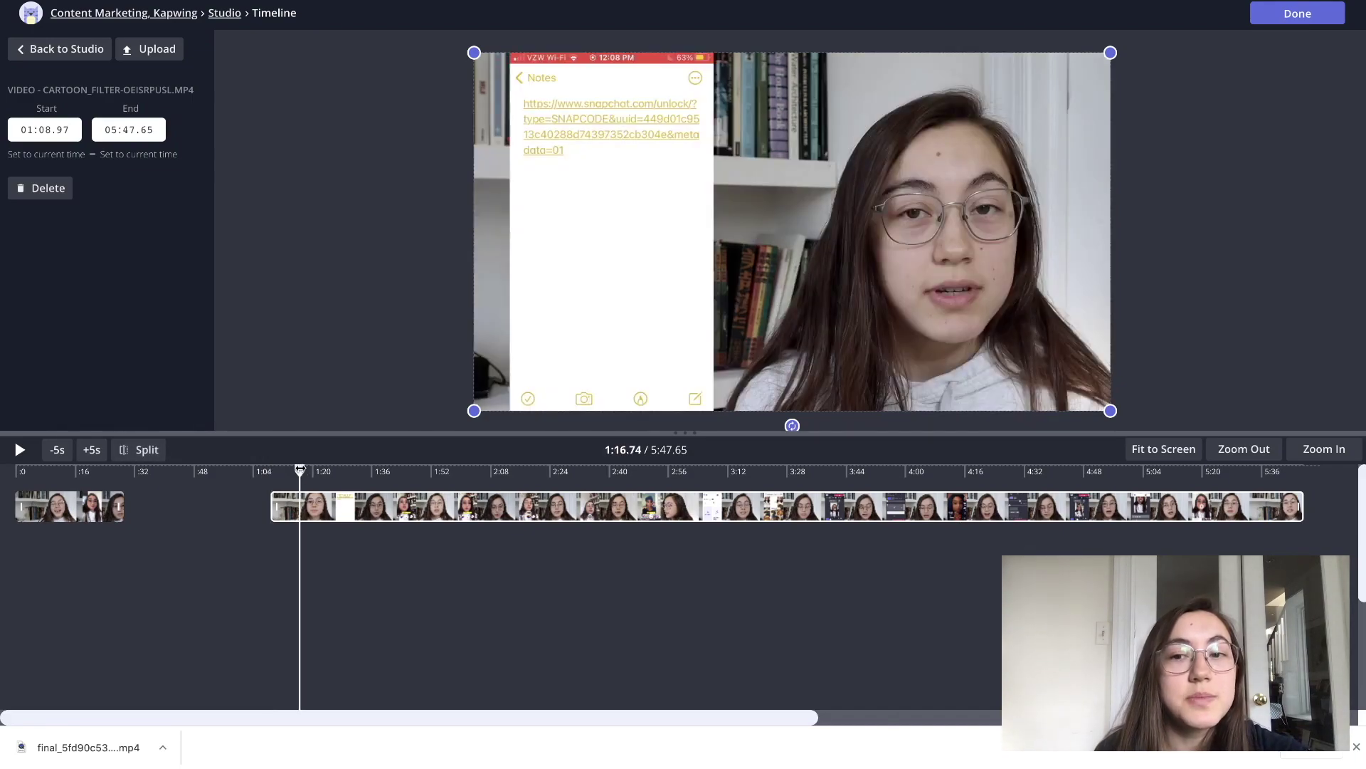
{"action": "left_click", "coordinate": [211, 471]}
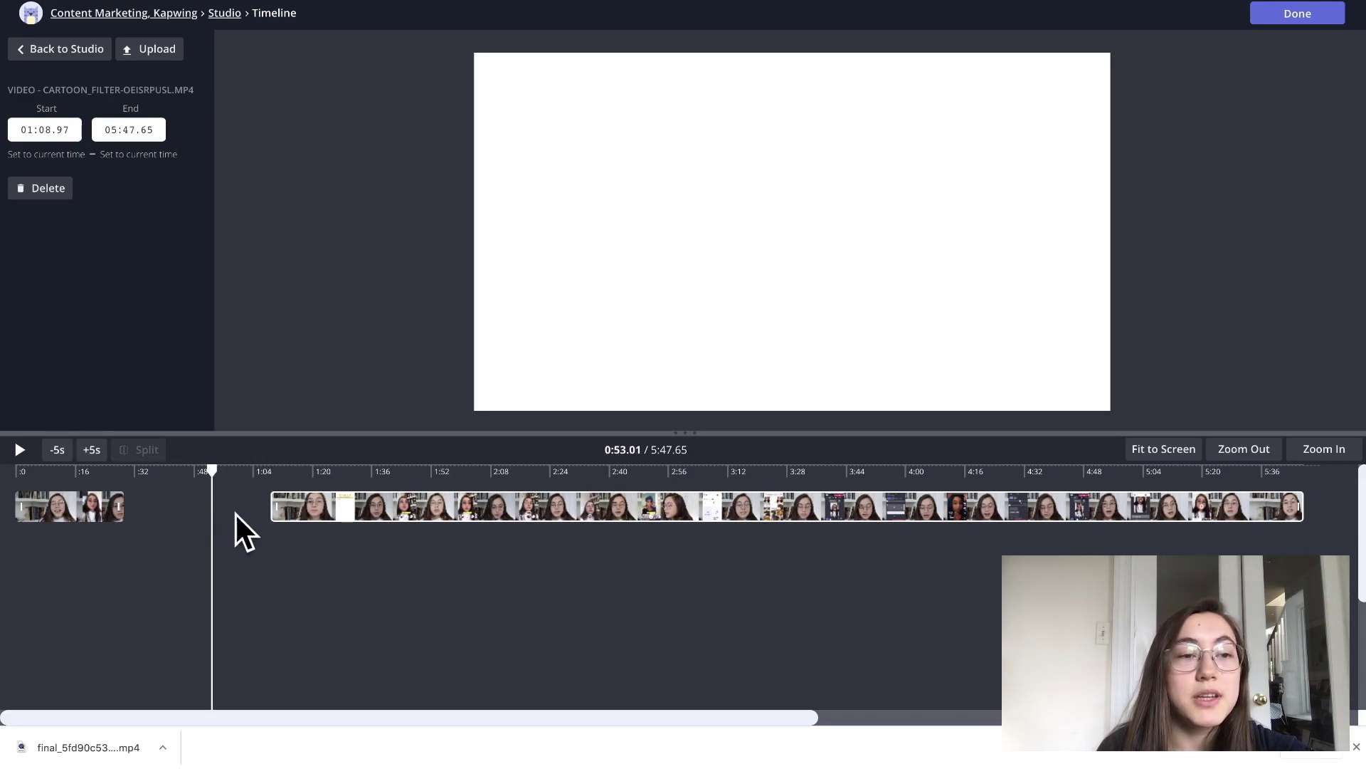
{"action": "left_click", "coordinate": [153, 51]}
{"action": "left_click", "coordinate": [256, 278]}
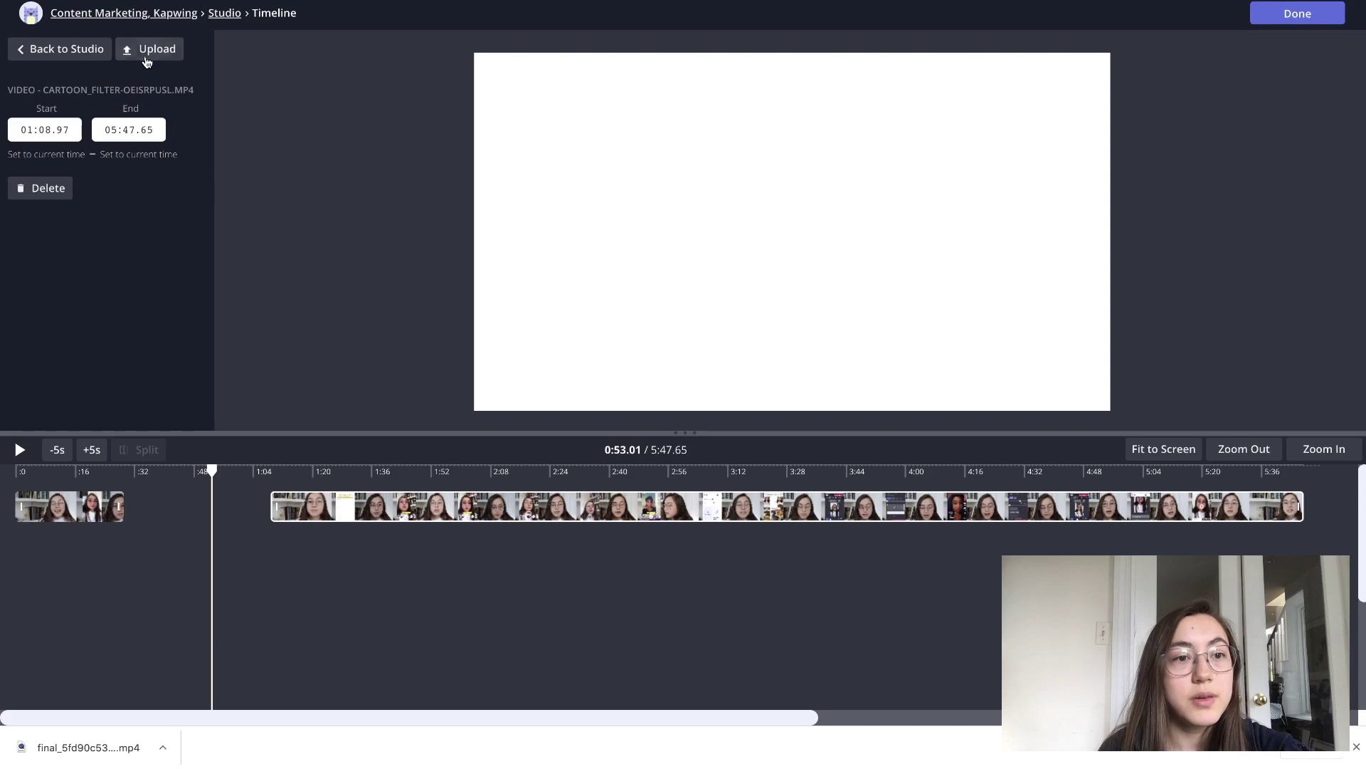
{"action": "left_click", "coordinate": [148, 53]}
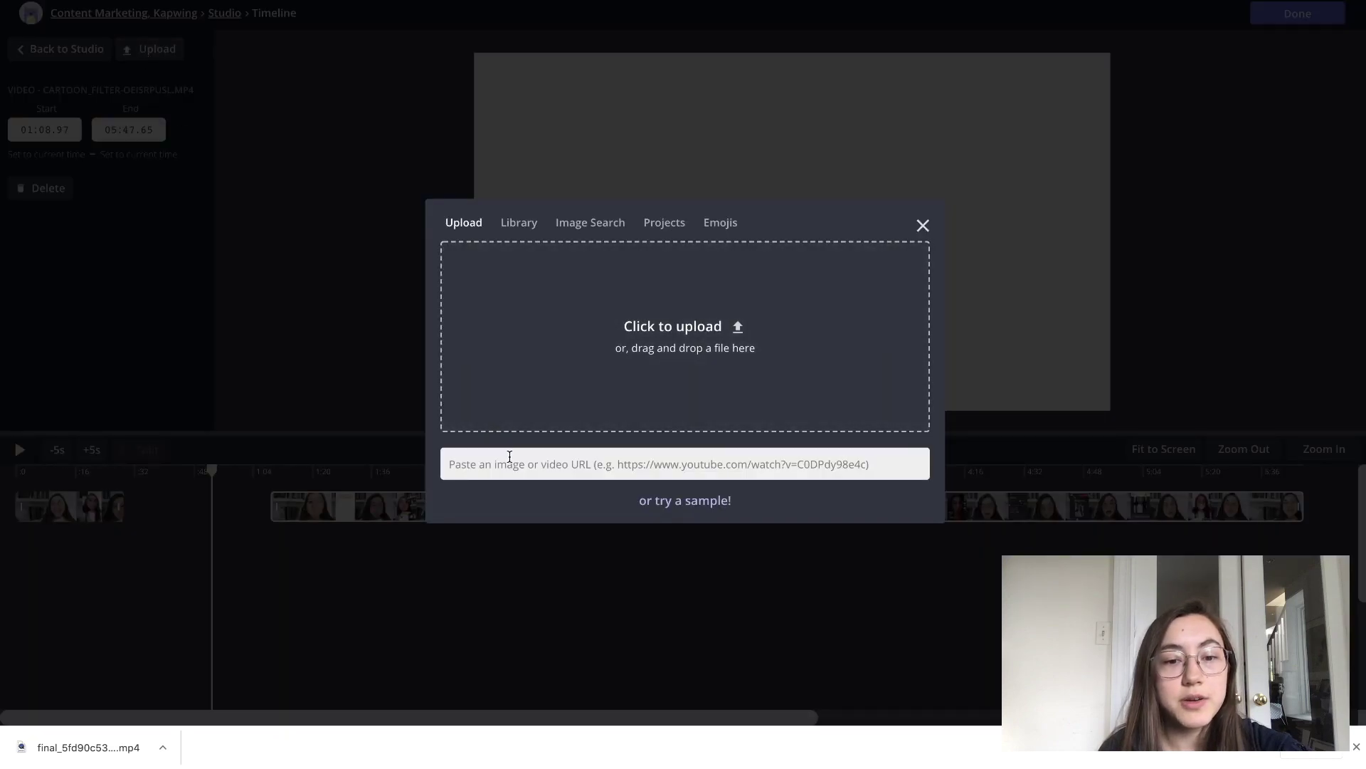
Insert the pasted intro clip after the first clip and pull the cartoon clip back to 0:38.38.
{"action": "key", "text": "ctrl+v"}
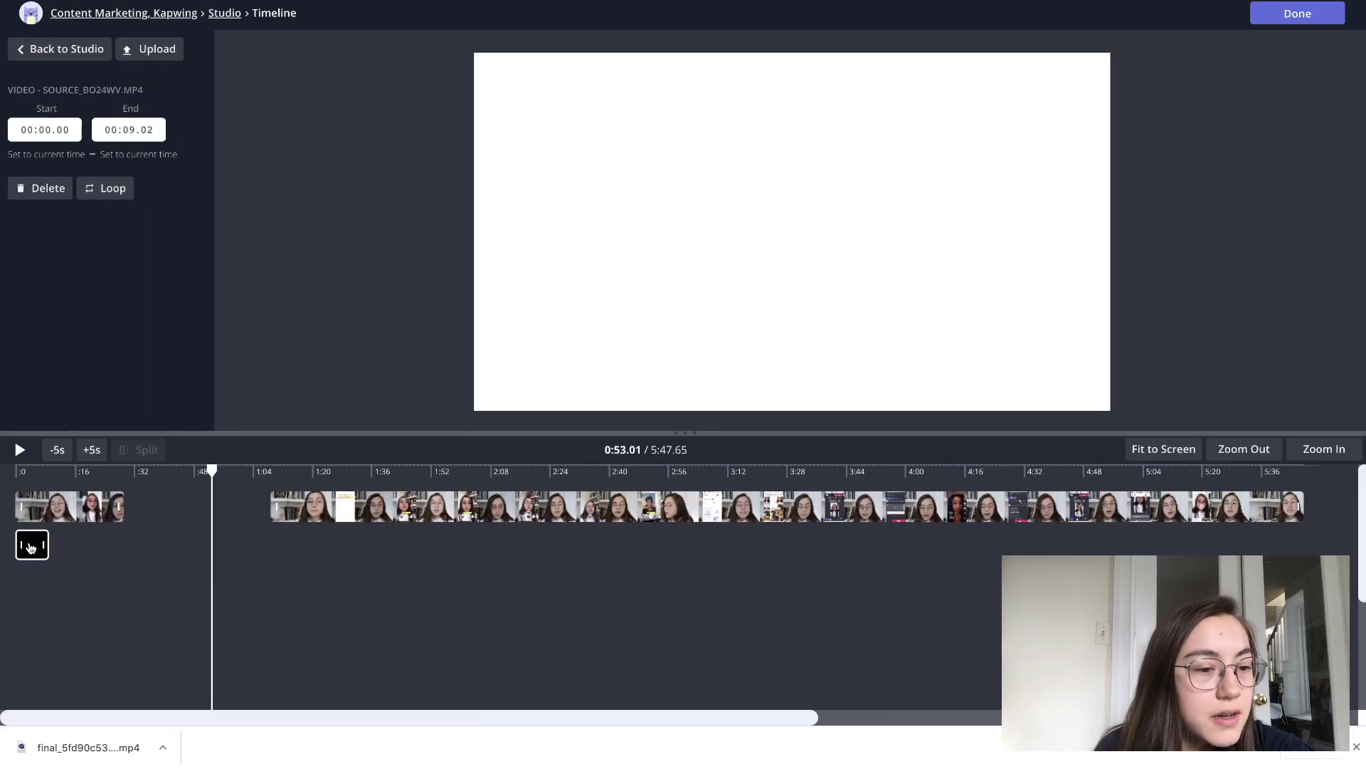
{"action": "left_click_drag", "start_coordinate": [32, 547], "coordinate": [124, 539]}
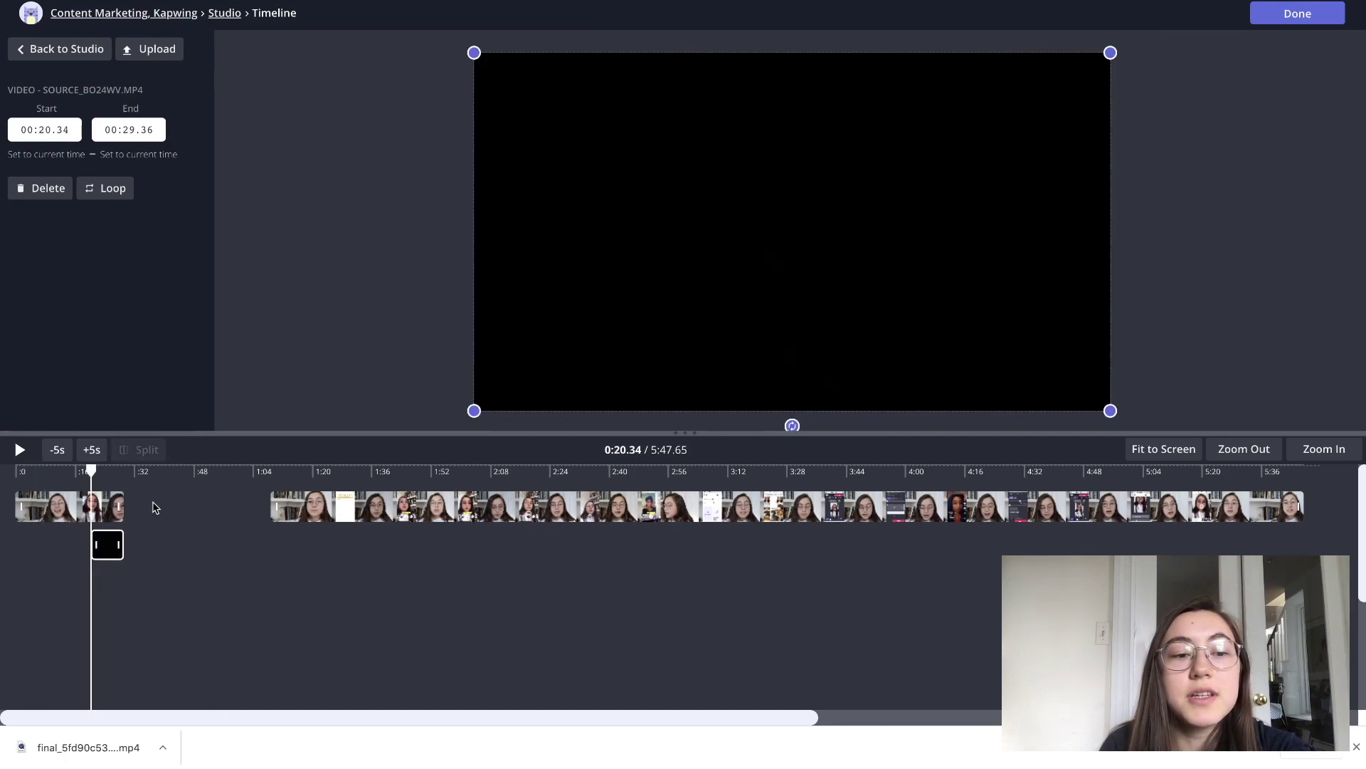
{"action": "left_click_drag", "start_coordinate": [108, 549], "coordinate": [144, 512]}
{"action": "left_click_drag", "start_coordinate": [281, 512], "coordinate": [184, 515]}
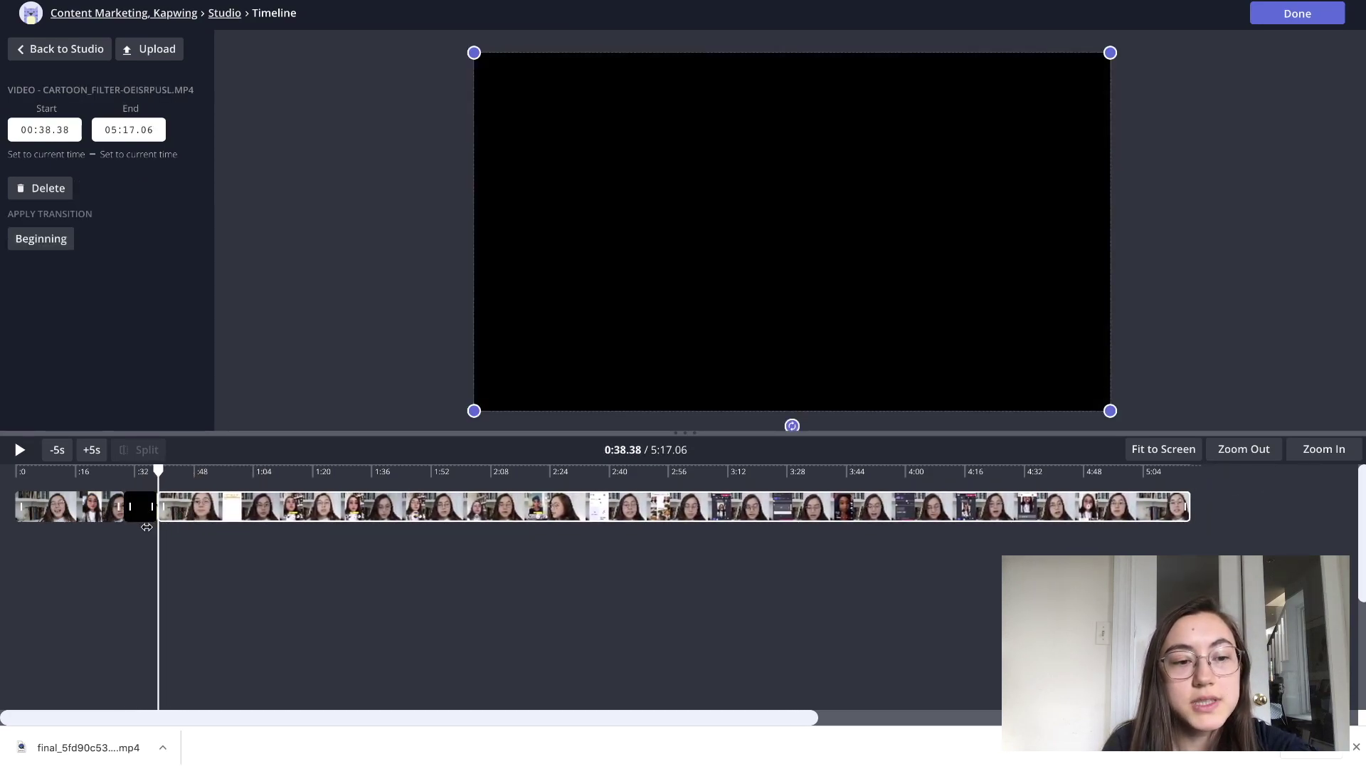
{"action": "left_click", "coordinate": [113, 471]}
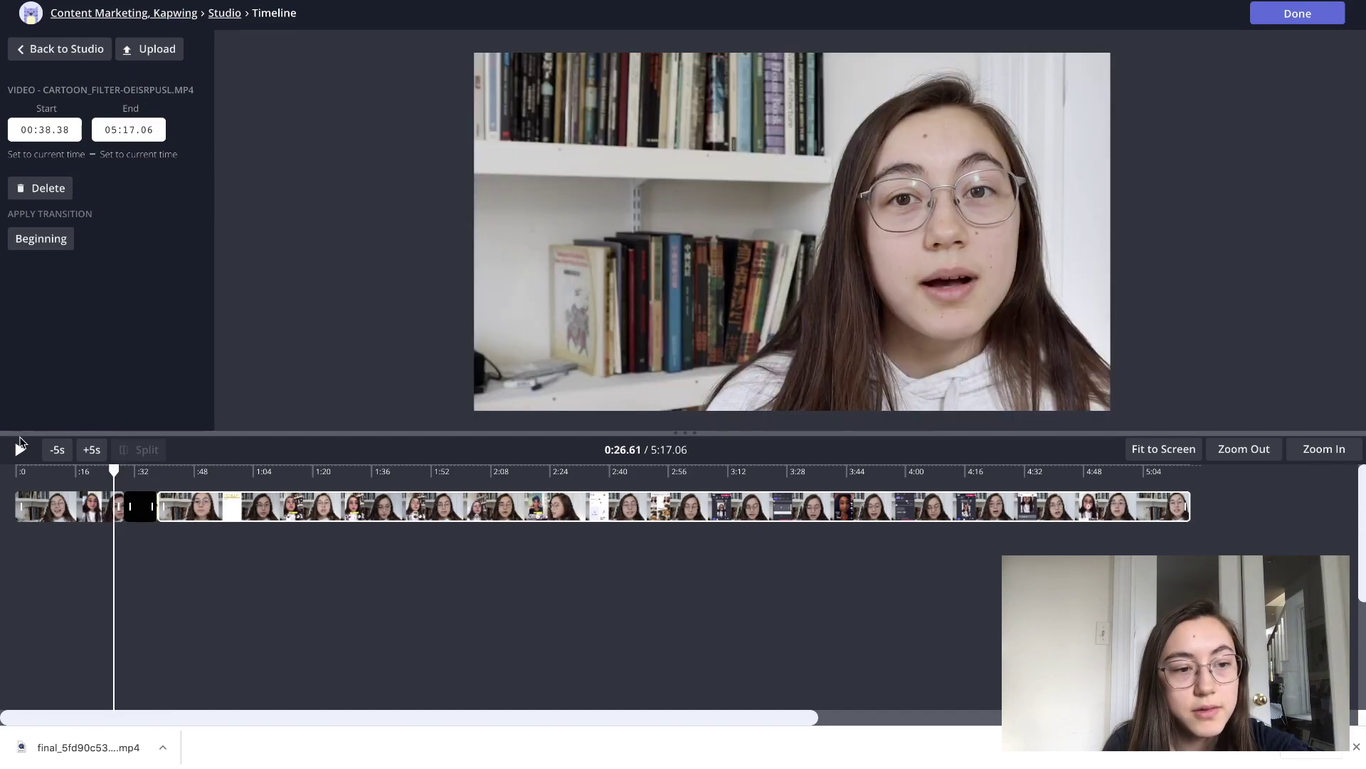
Play the sequence from 0:26.61 through the intro, pausing once it has played.
{"action": "left_click", "coordinate": [19, 450]}
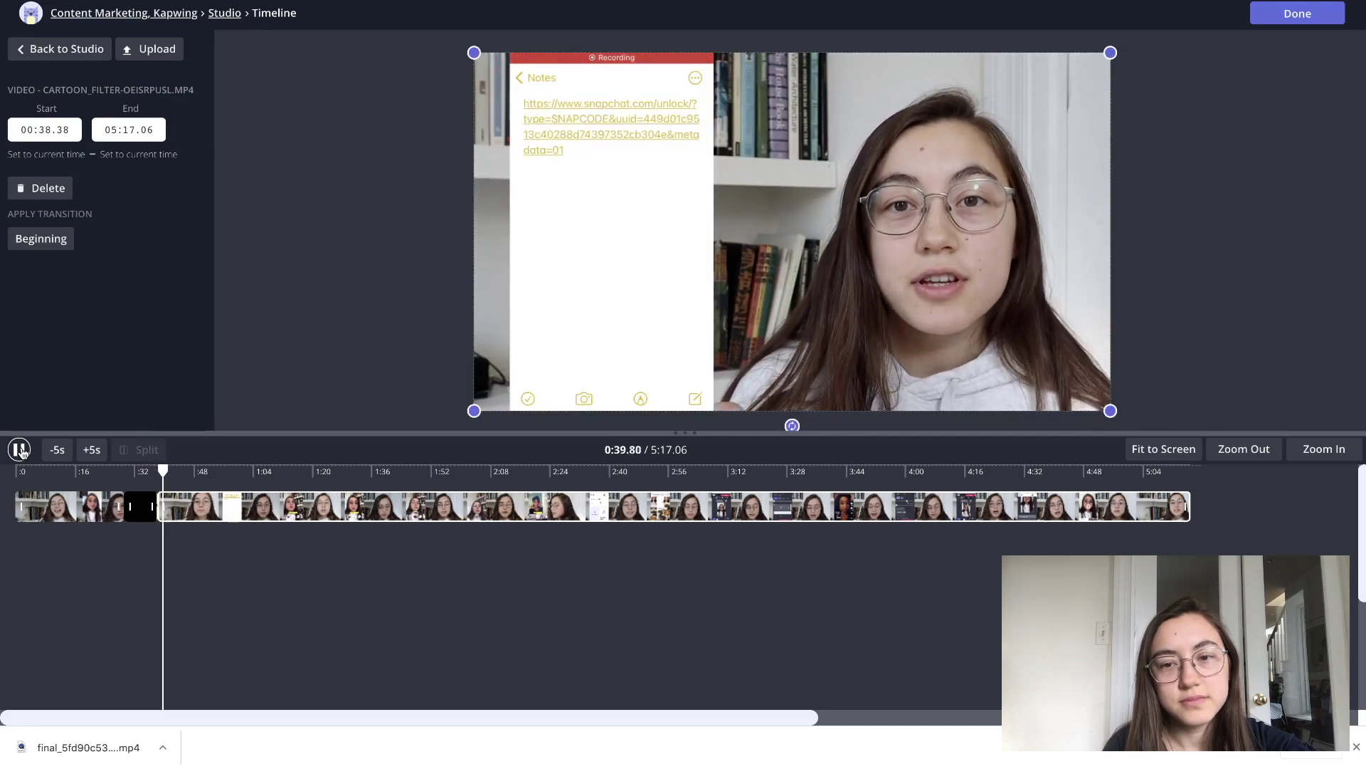
{"action": "left_click", "coordinate": [20, 449]}
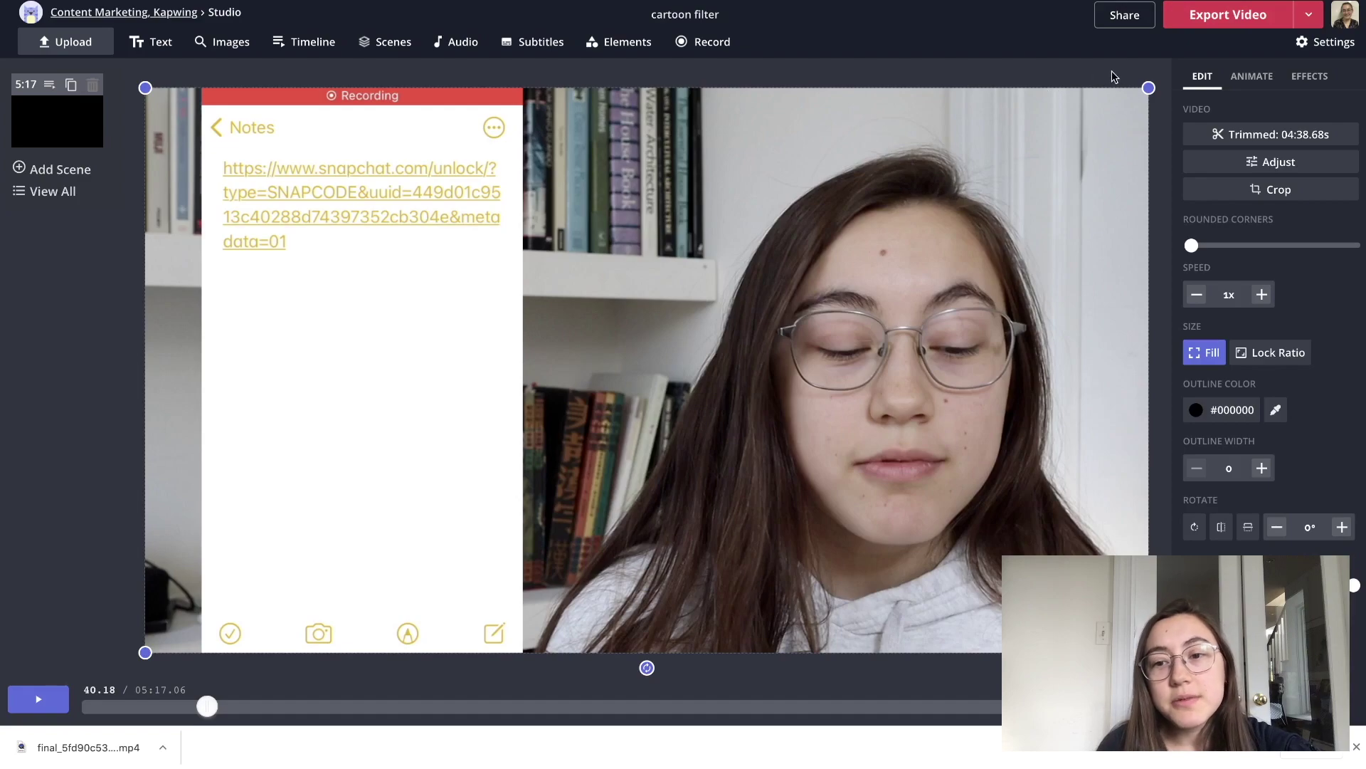
Export the 5:17.06 cartoon filter video that now contains the intro.
{"action": "left_click", "coordinate": [1215, 26]}
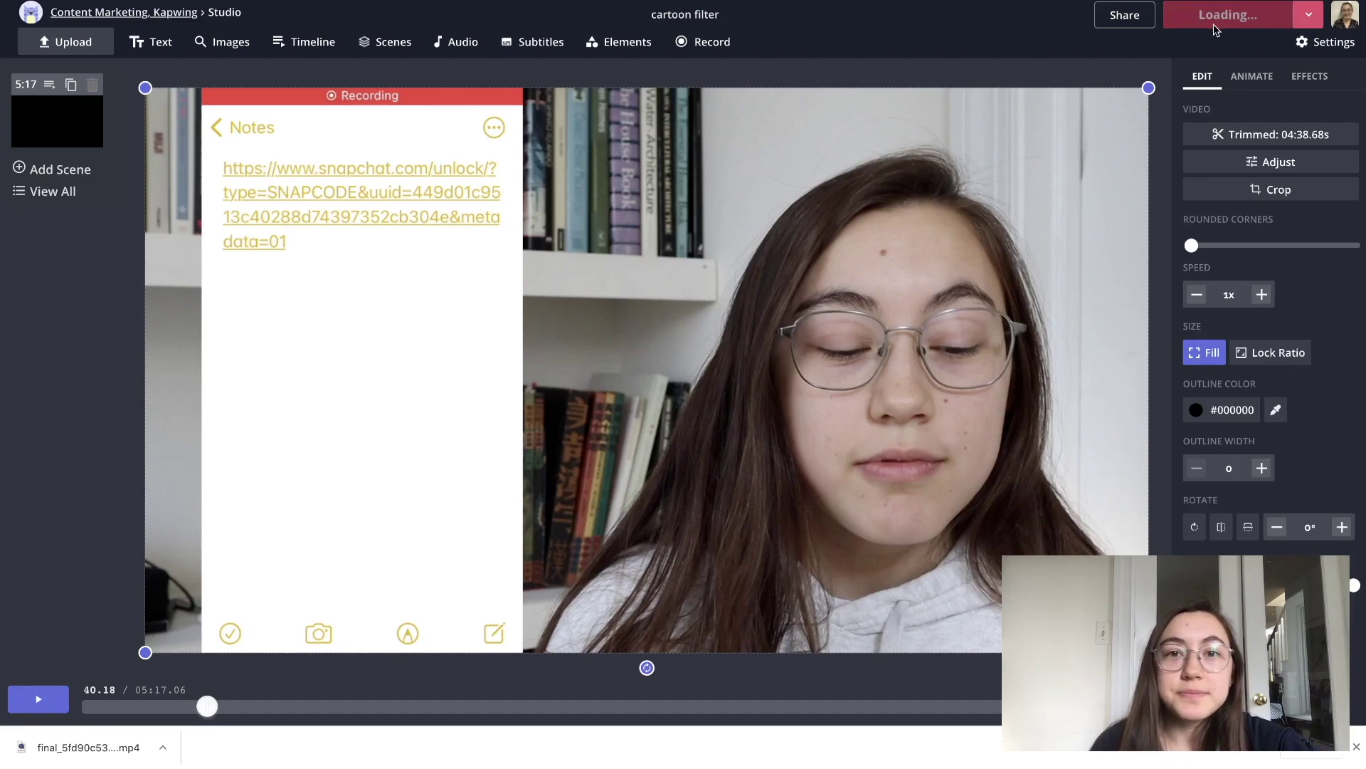